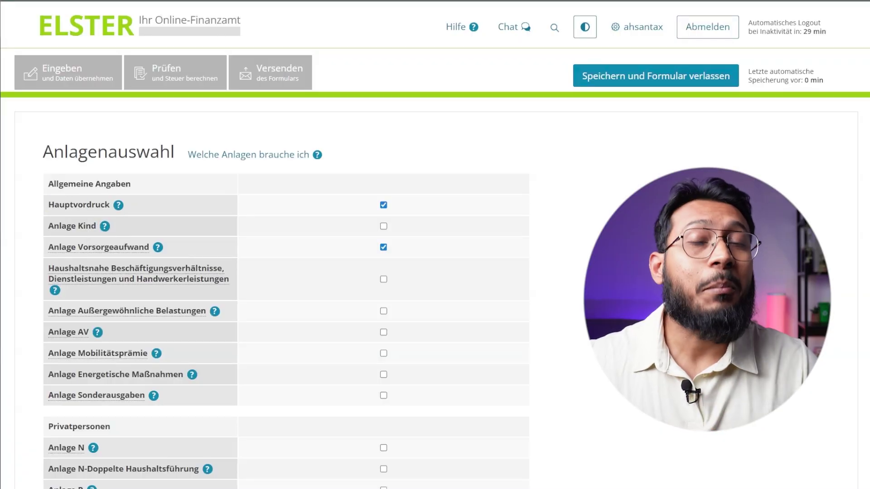
Select Anlage N under Privatpersonen in the Anlagenauswahl list
scroll(314, 304, down, 3)
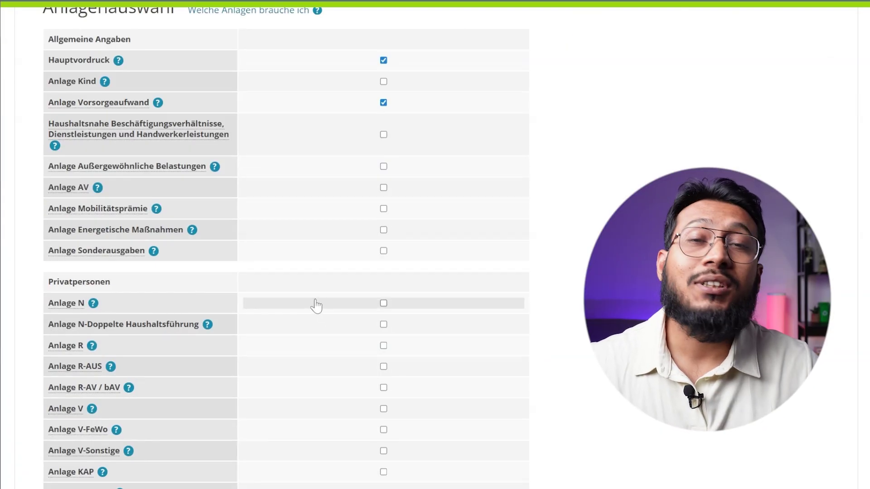
click(383, 303)
scroll(408, 317, down, 3)
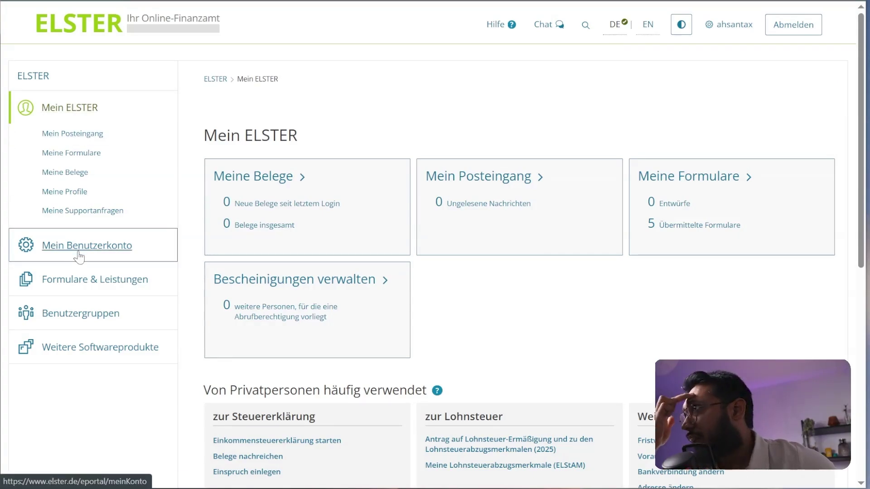
Switch the portal's display language to English and accept the translation note
click(648, 24)
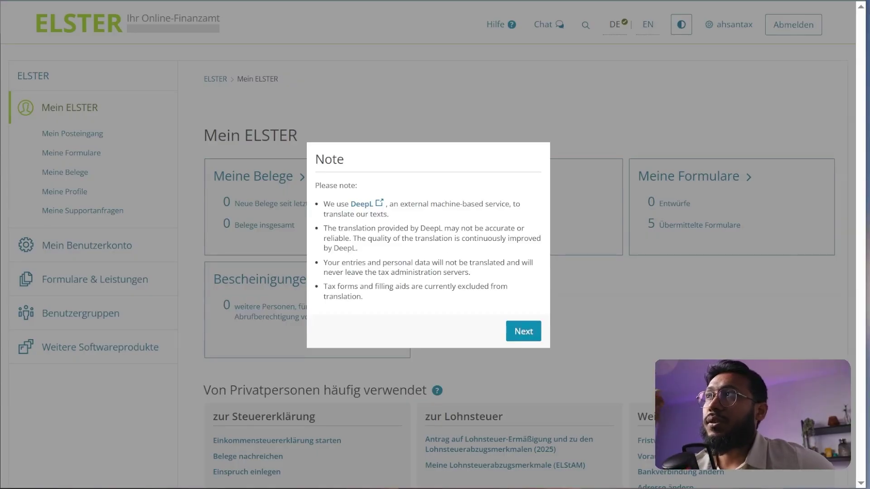
click(528, 335)
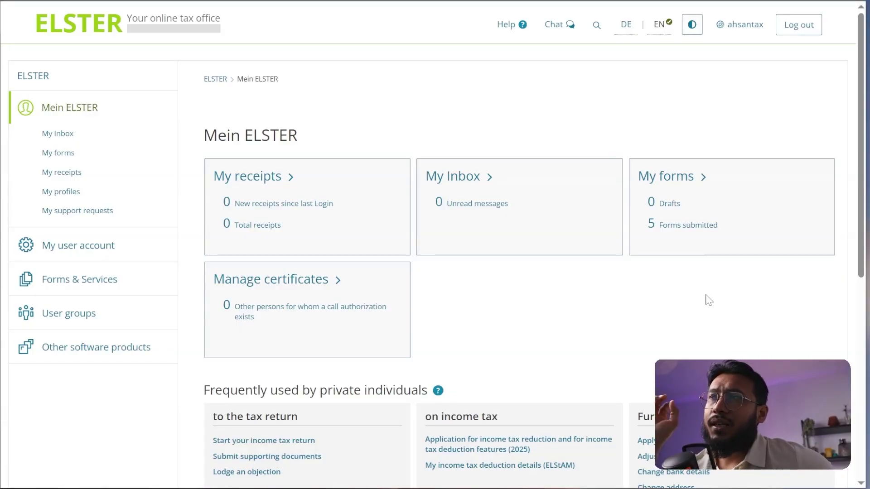
Translate the Mein ELSTER overview page into English with Google Translate and dismiss the translation pop-up
scroll(705, 298, down, 3)
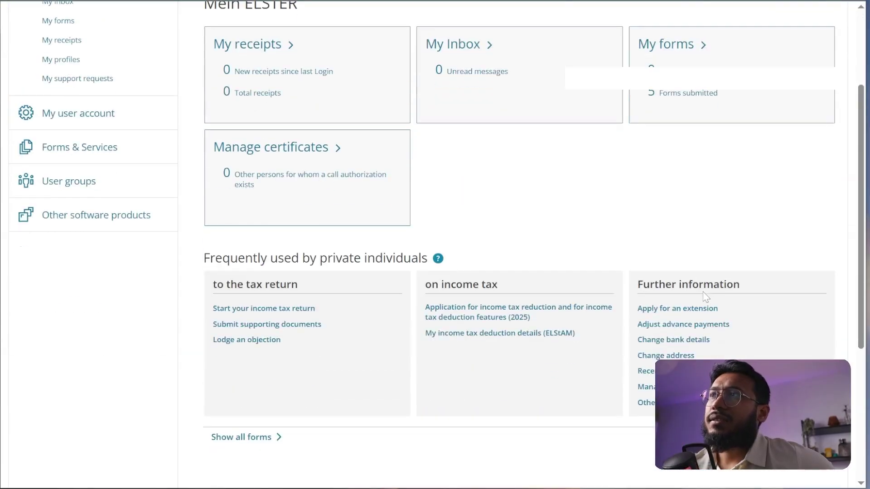
right_click(672, 186)
click(729, 426)
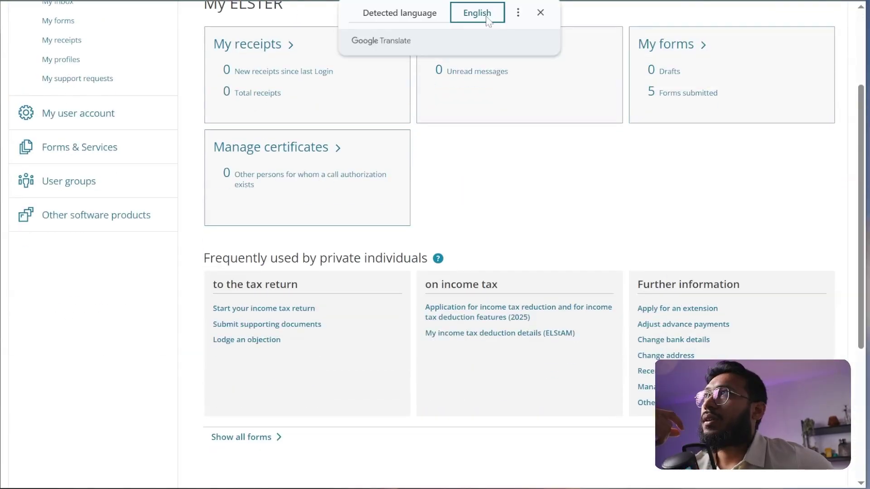
click(538, 18)
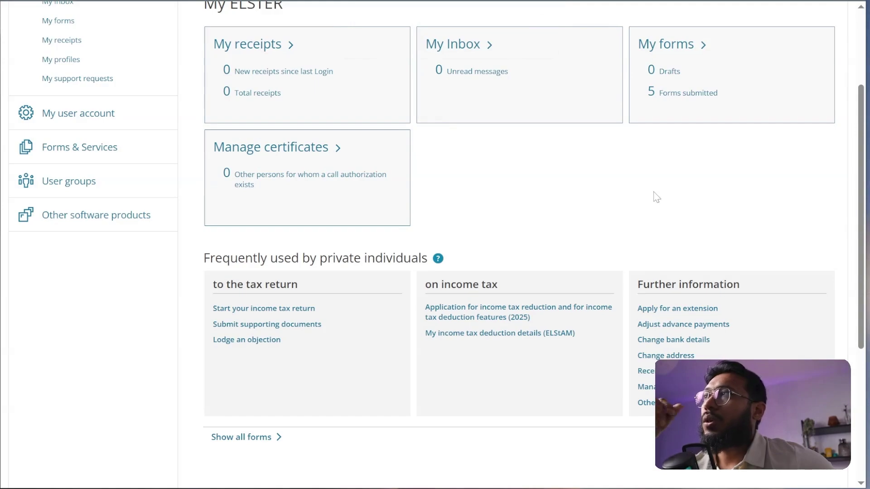
Start the income tax return from the forms frequently used by private individuals
scroll(551, 245, up, 3)
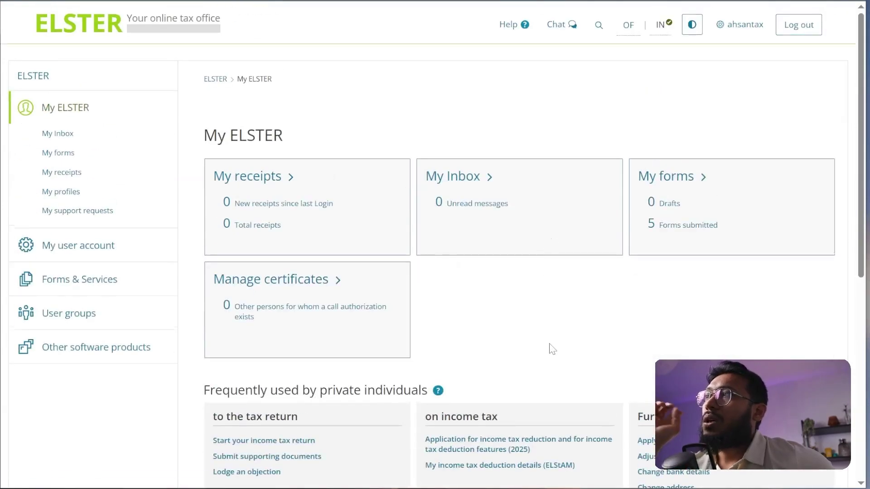
scroll(552, 349, down, 4)
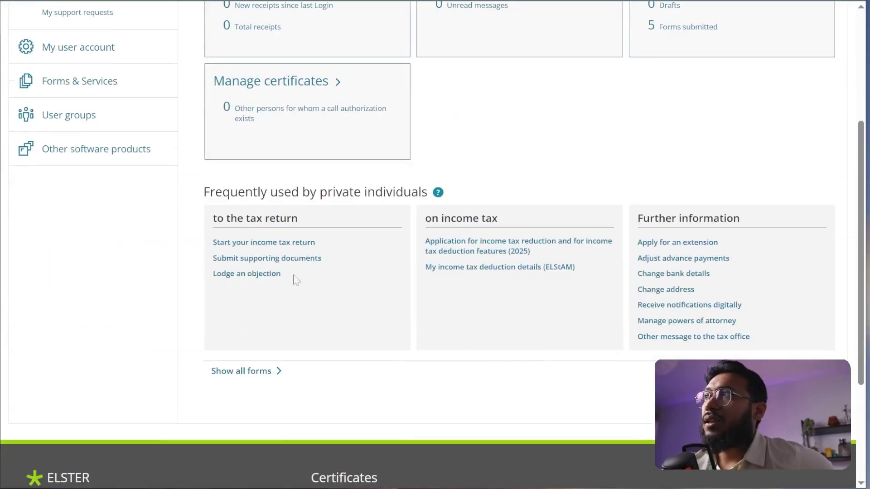
click(229, 247)
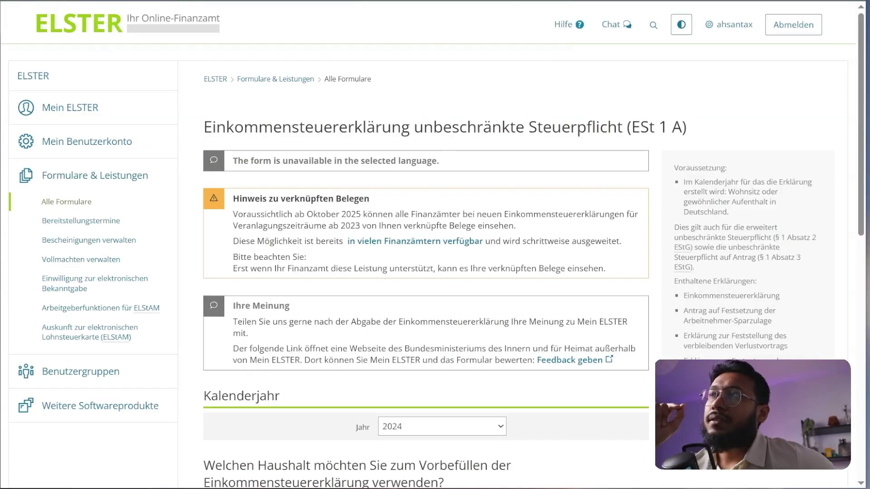
Continue with a new household for calendar year 2024 and proceed without data transfer from an earlier return
scroll(435, 245, down, 7)
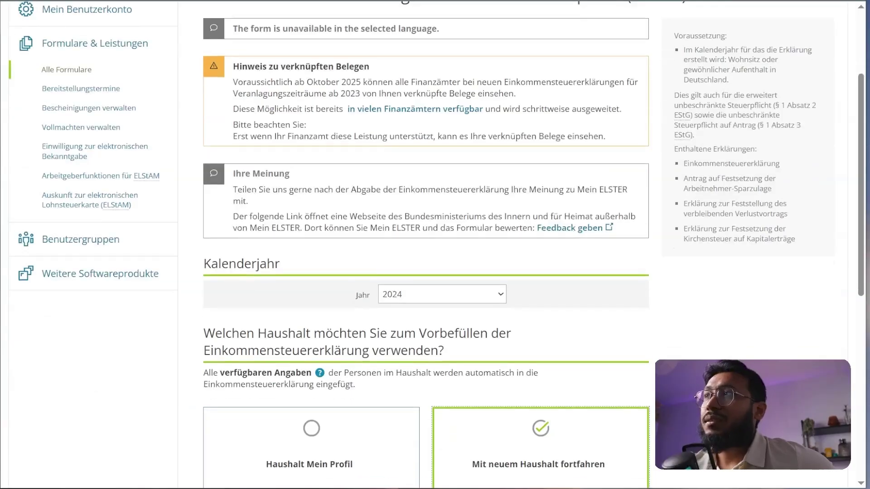
scroll(435, 245, up, 3)
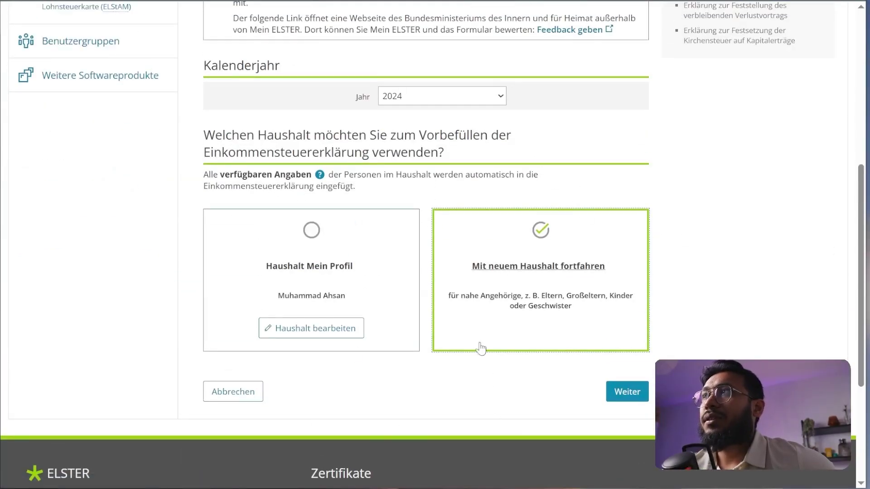
click(631, 397)
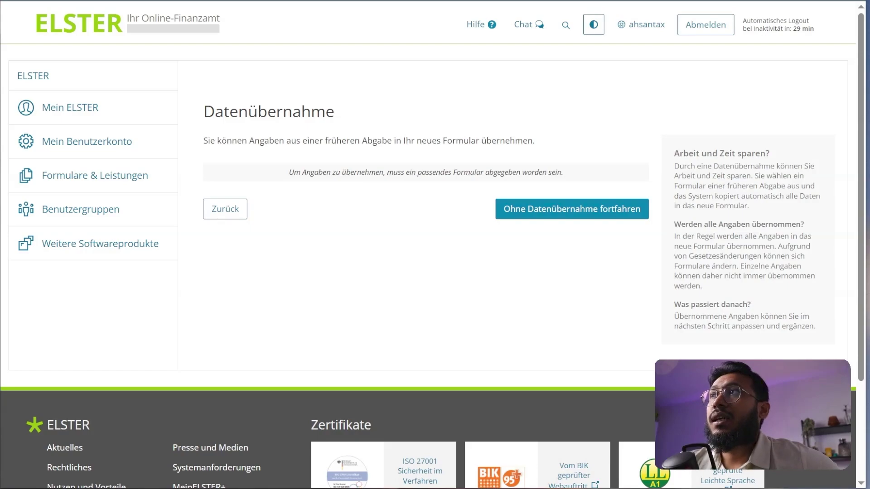
click(560, 218)
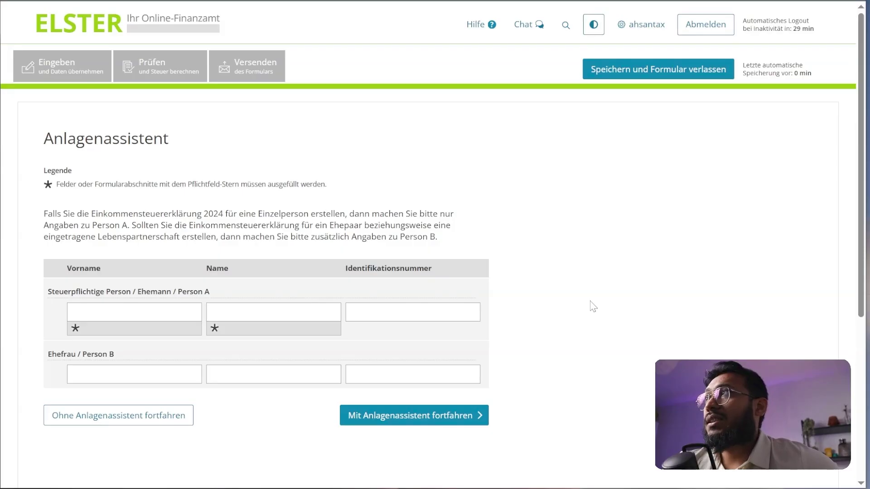
Translate the Anlagenassistent page into English and fill in the first name and surname for Person A
right_click(546, 265)
click(589, 488)
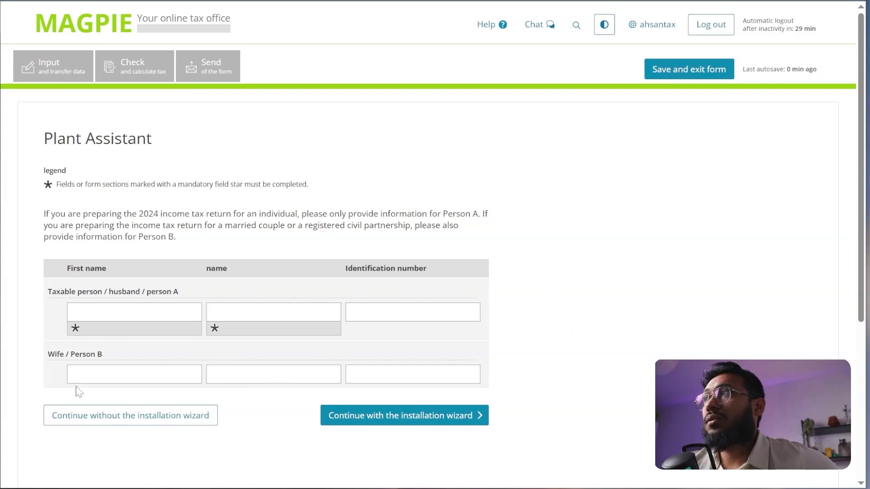
click(105, 375)
click(569, 338)
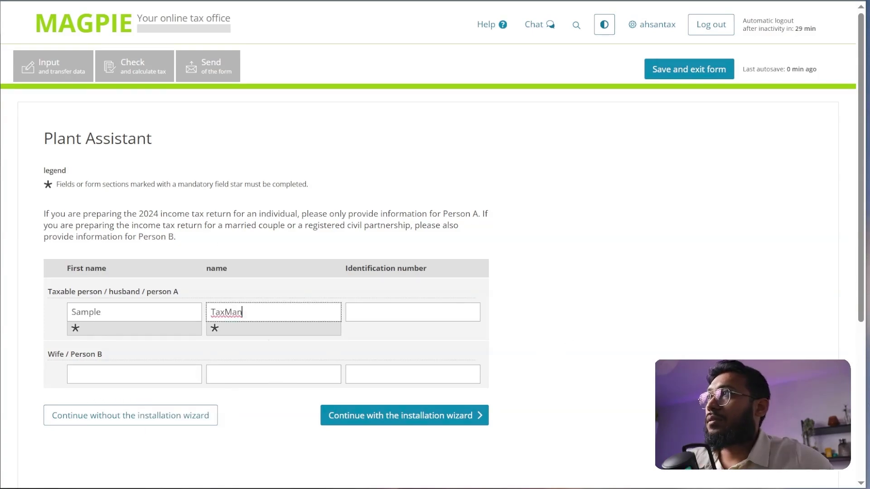
click(515, 288)
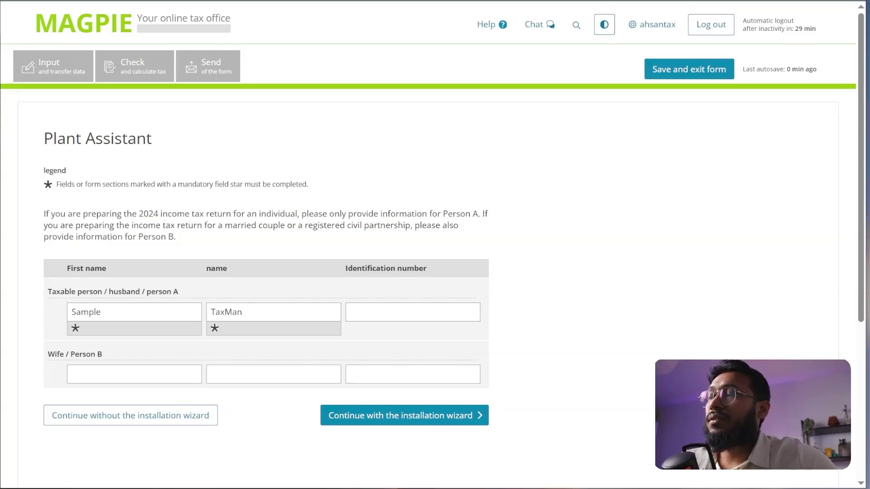
Continue with the attachment assistant and translate its General Information page into English
click(417, 416)
right_click(639, 279)
click(667, 481)
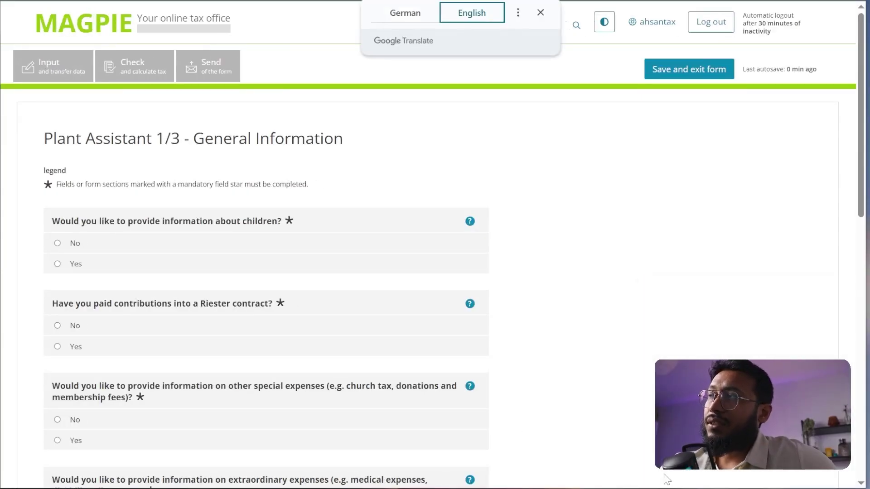
click(631, 371)
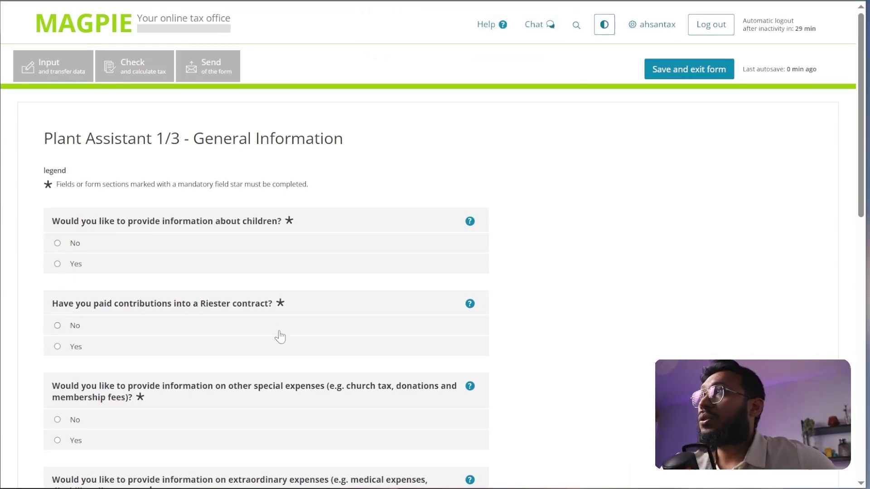
Answer No for energy-saving measures and Yes for the mobility bonus, and try to proceed to the assistant's following page
scroll(278, 337, down, 3)
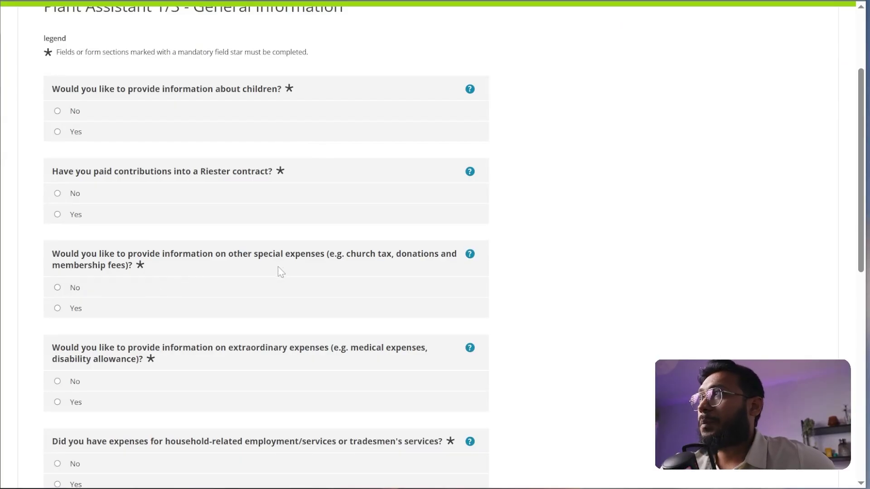
scroll(273, 272, down, 3)
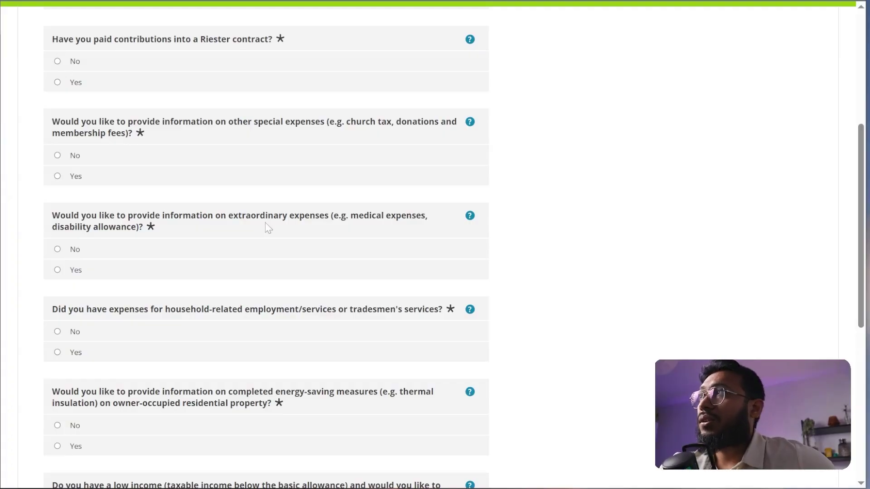
scroll(267, 228, down, 3)
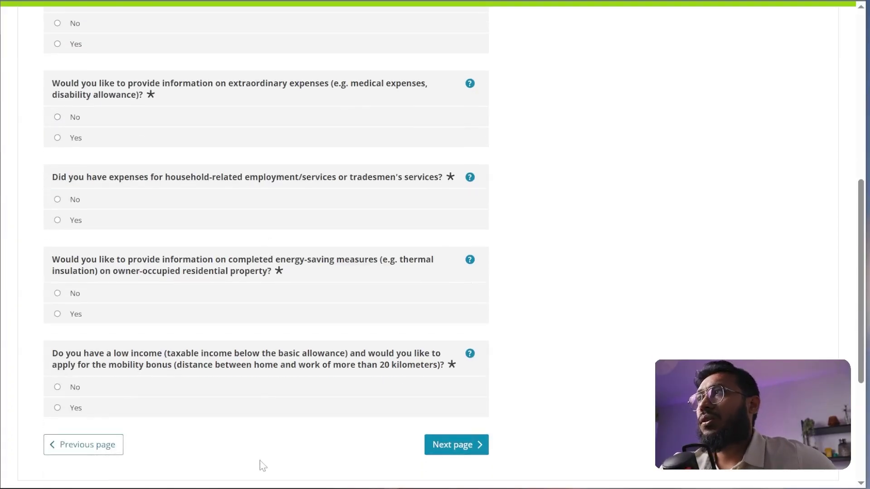
click(57, 293)
click(57, 407)
click(430, 449)
Answer No for children, Yes for Riester contributions, No for other special expenses and Yes for extraordinary expenses
scroll(588, 274, down, 5)
click(57, 188)
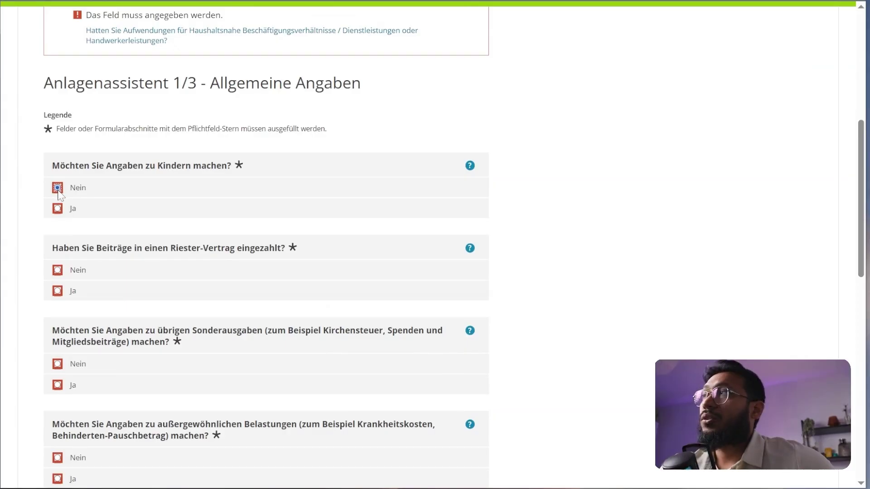
click(57, 292)
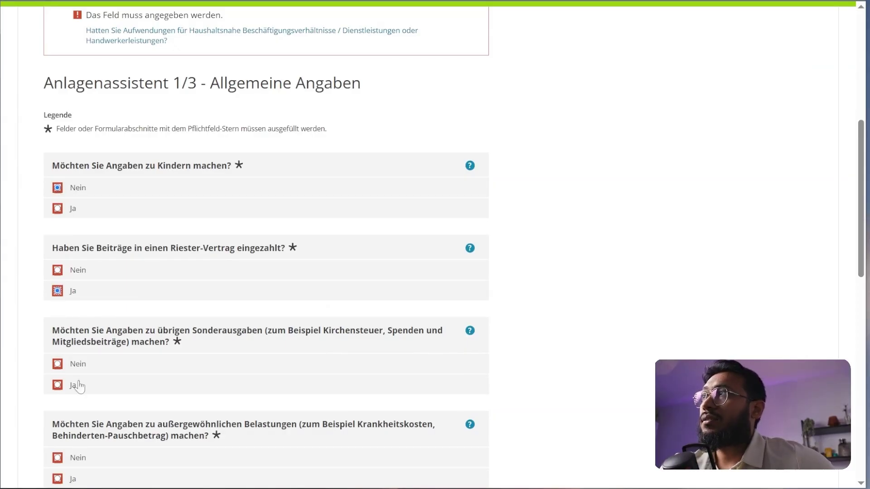
click(58, 364)
scroll(61, 364, down, 5)
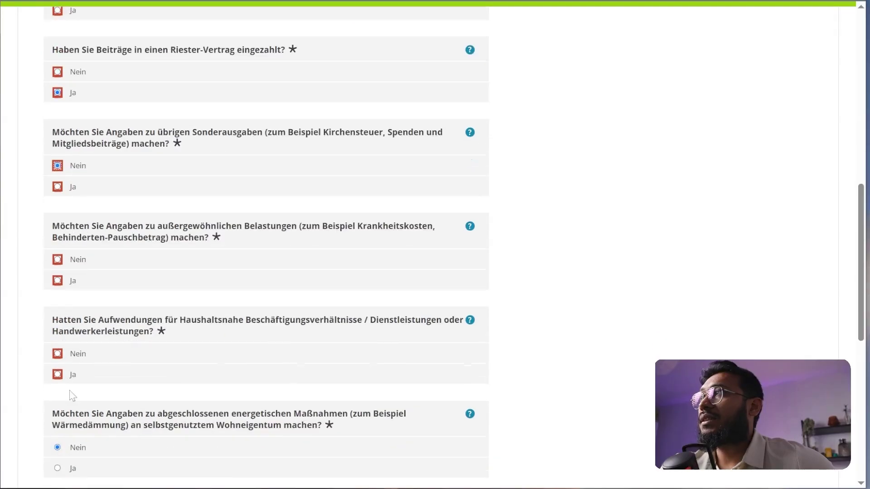
click(66, 281)
scroll(479, 415, down, 8)
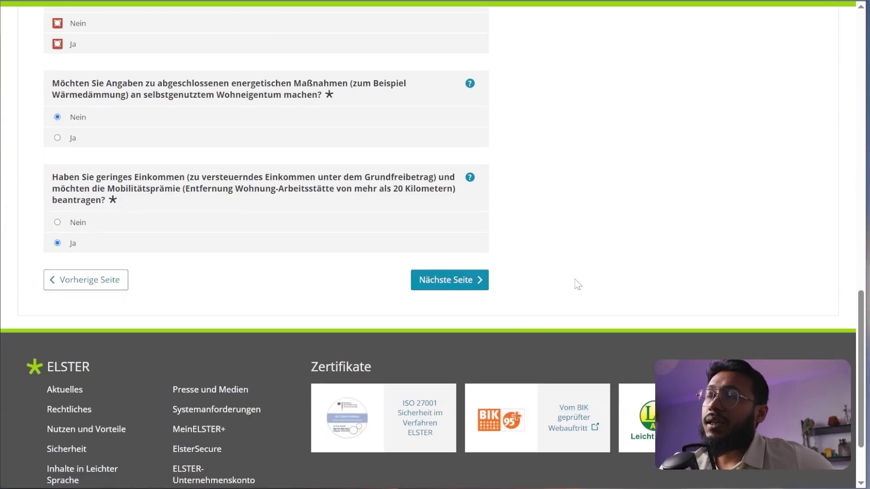
Return to the assistant's name page and continue without the Anlagenassistent
click(108, 288)
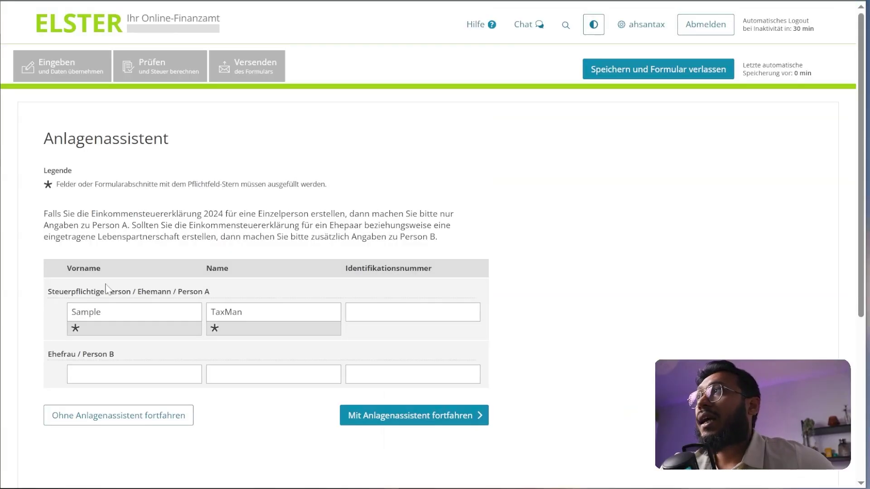
click(120, 421)
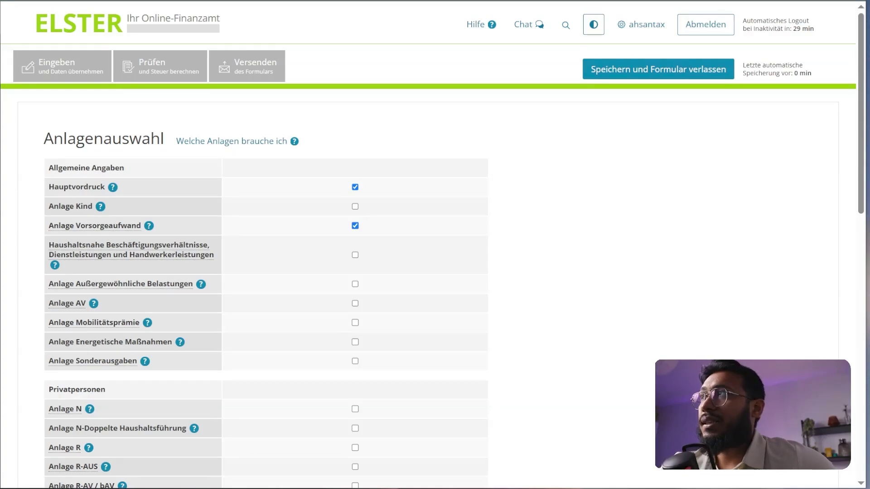
Translate the Anlagenauswahl page into English and look over the available annexes
drag(48, 189, 100, 188)
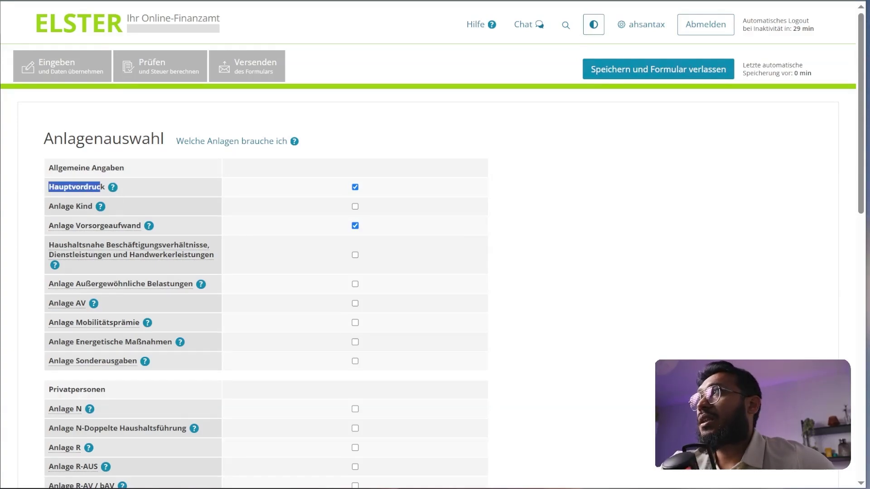
click(50, 240)
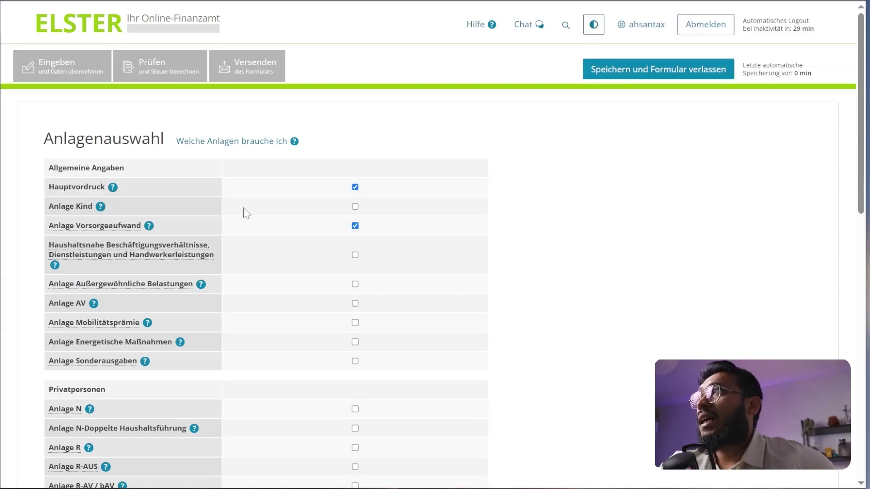
right_click(596, 191)
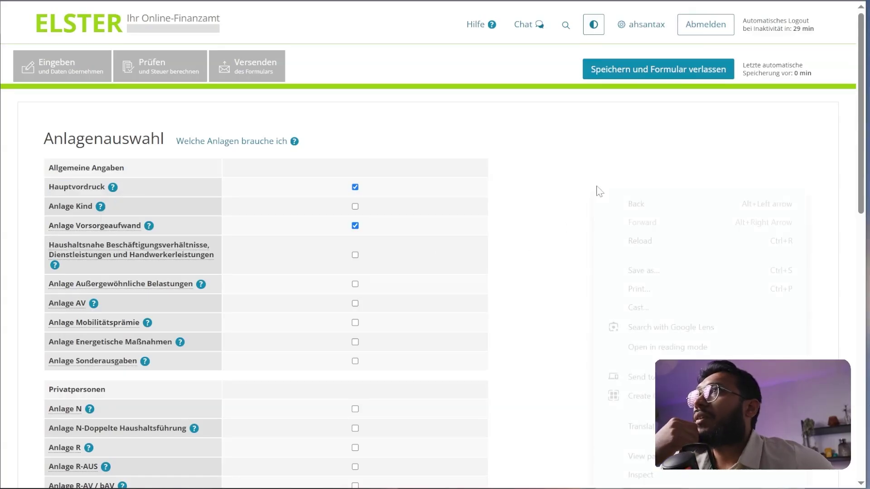
click(583, 110)
right_click(578, 187)
click(632, 428)
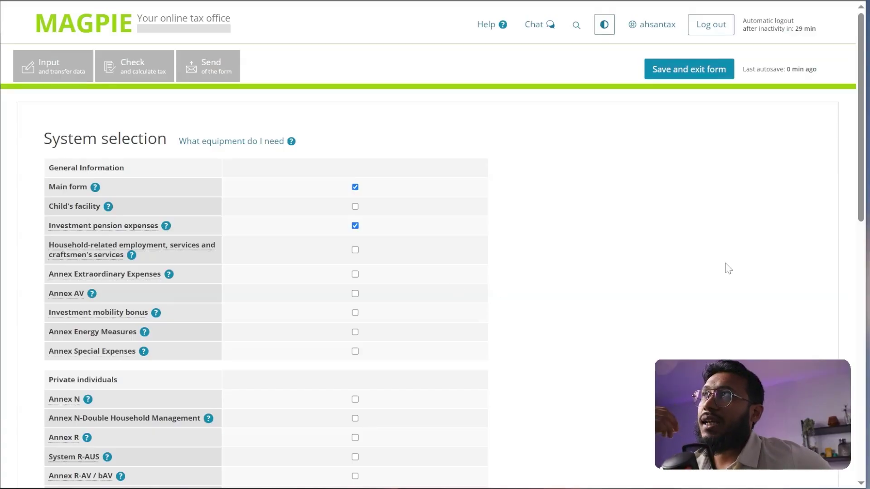
scroll(726, 281, down, 1)
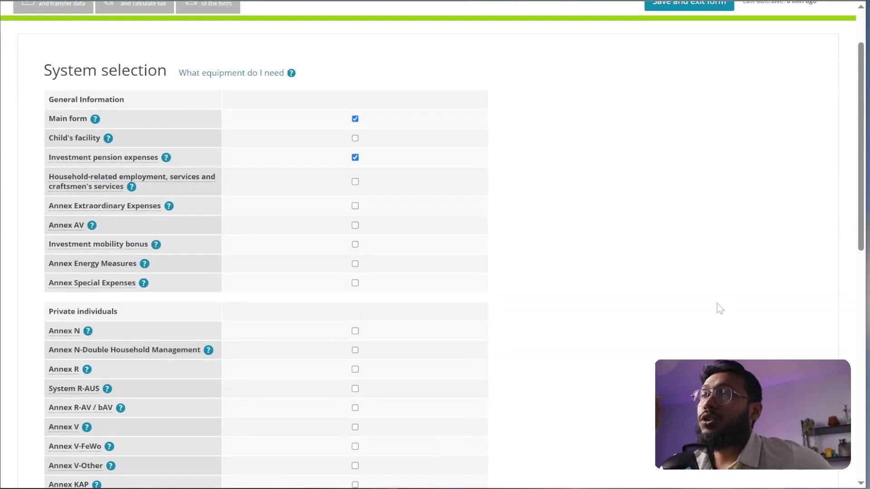
scroll(655, 144, up, 1)
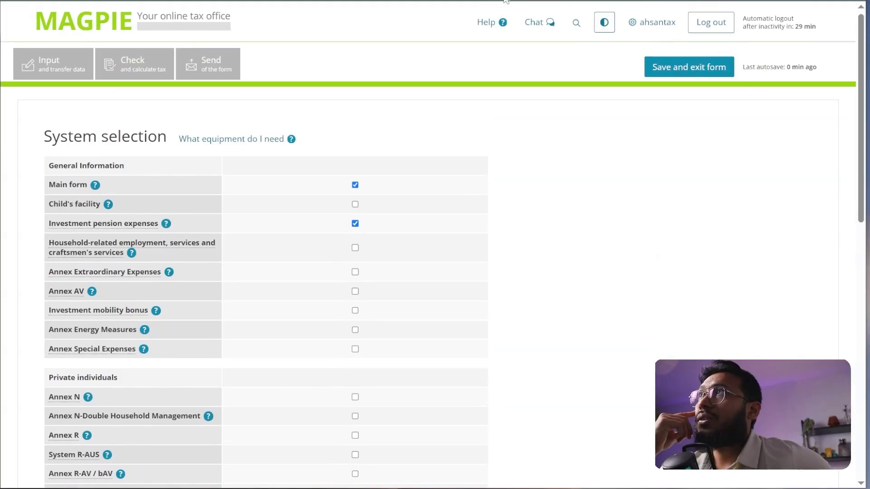
Restore the Anlagenauswahl page to its original German text
click(504, 0)
click(406, 13)
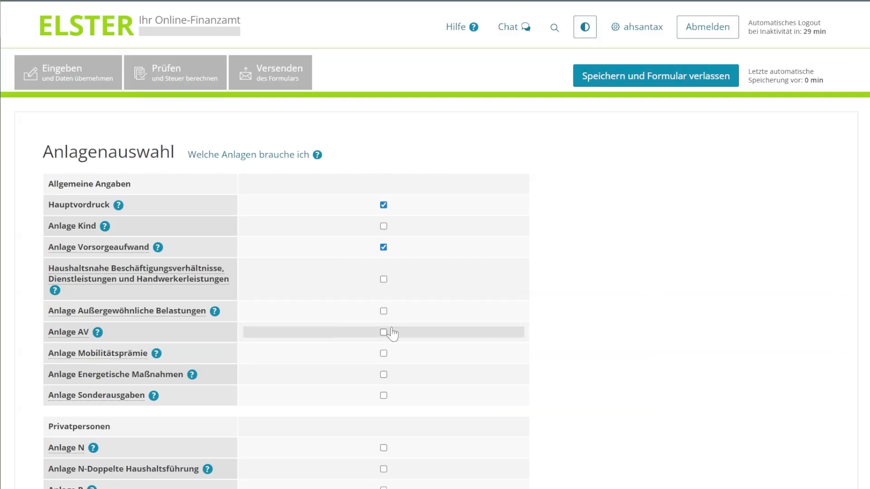
Add Anlage N from the Privatpersonen group to the annex selection
drag(48, 205, 87, 204)
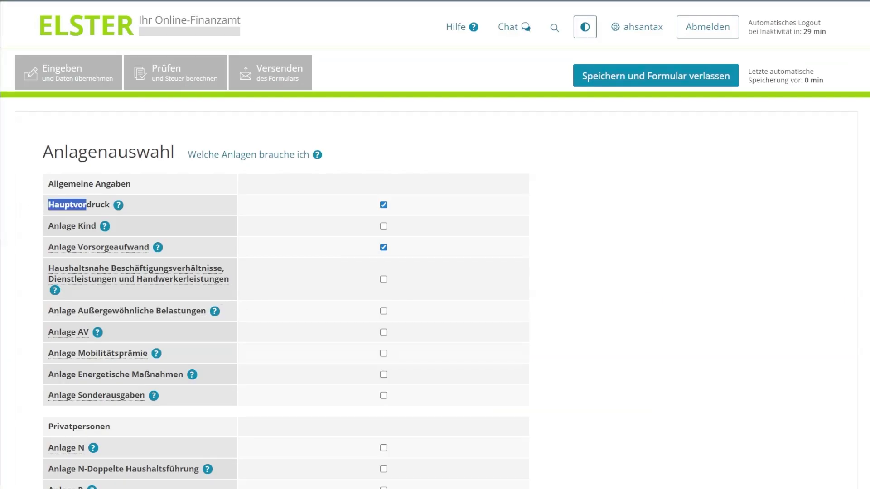
click(47, 249)
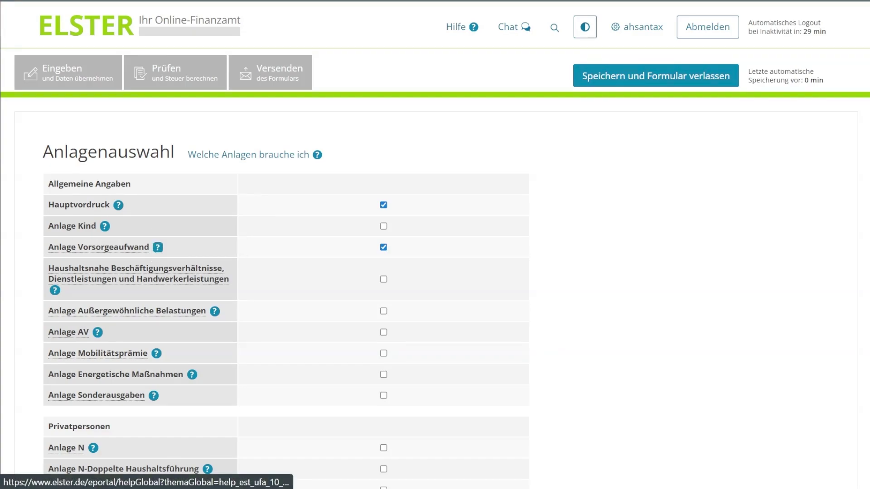
scroll(157, 258, down, 3)
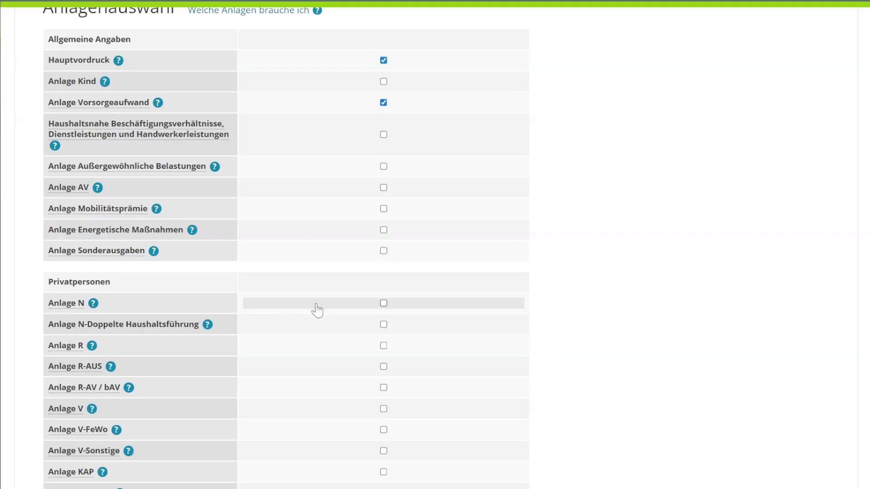
click(384, 303)
Try out selecting Anlage KAP, Anlage SO and Anlage Unterhalt among the optional annexes
scroll(503, 408, down, 3)
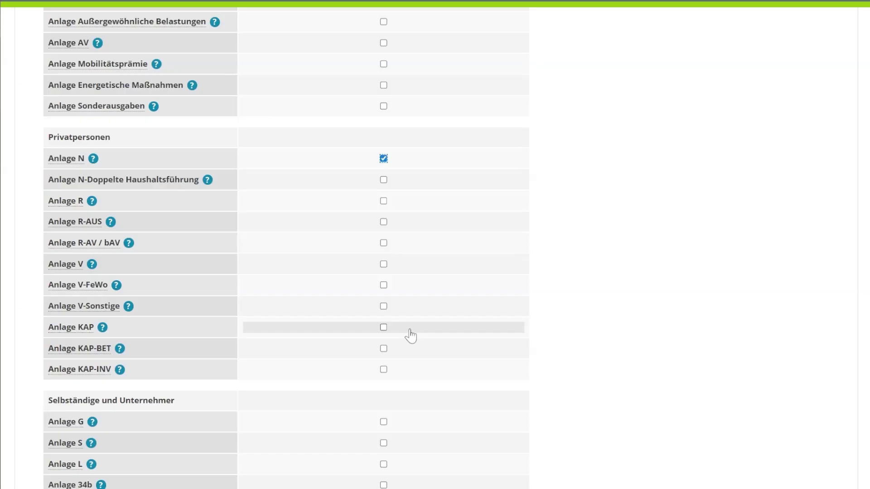
click(383, 327)
scroll(164, 403, down, 2)
scroll(164, 403, down, 5)
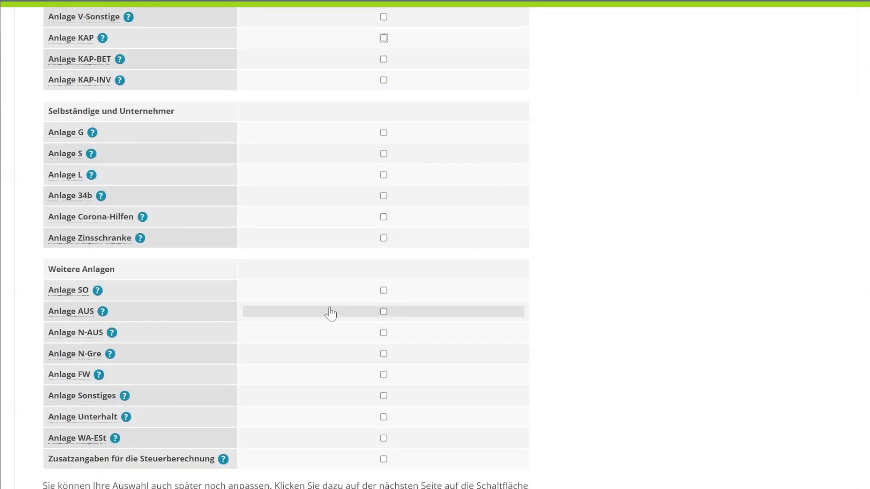
click(384, 291)
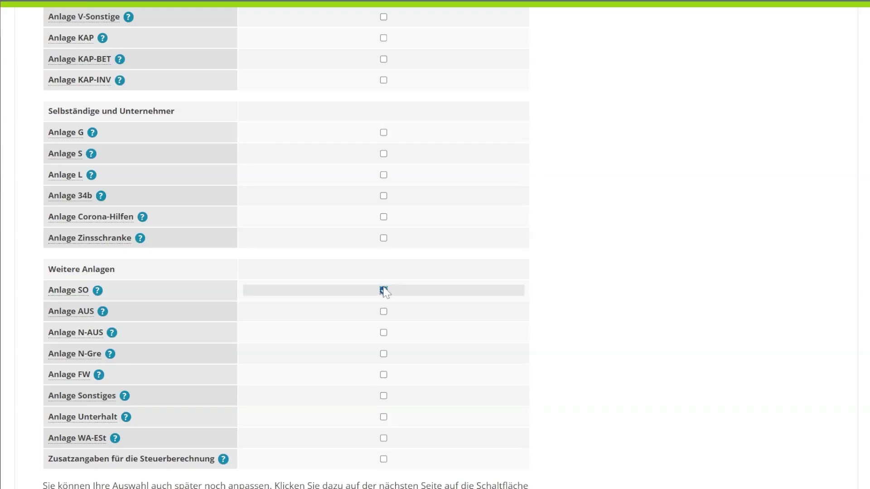
click(387, 292)
scroll(515, 388, down, 2)
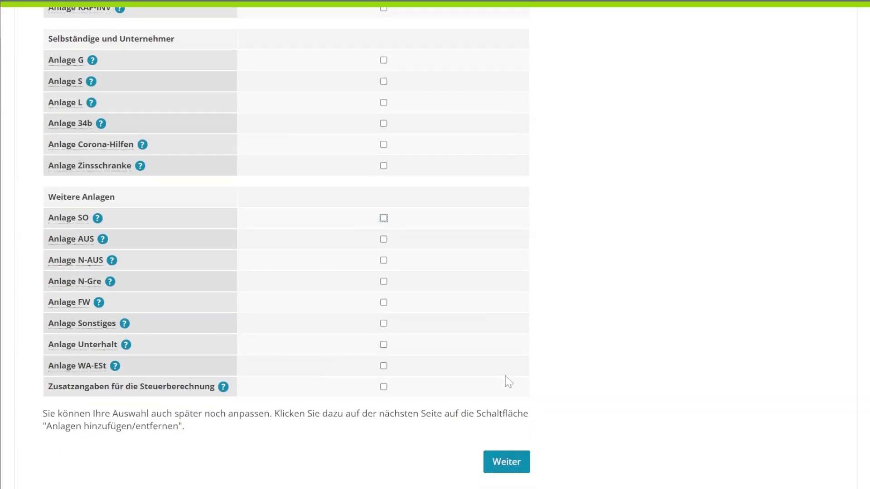
click(383, 344)
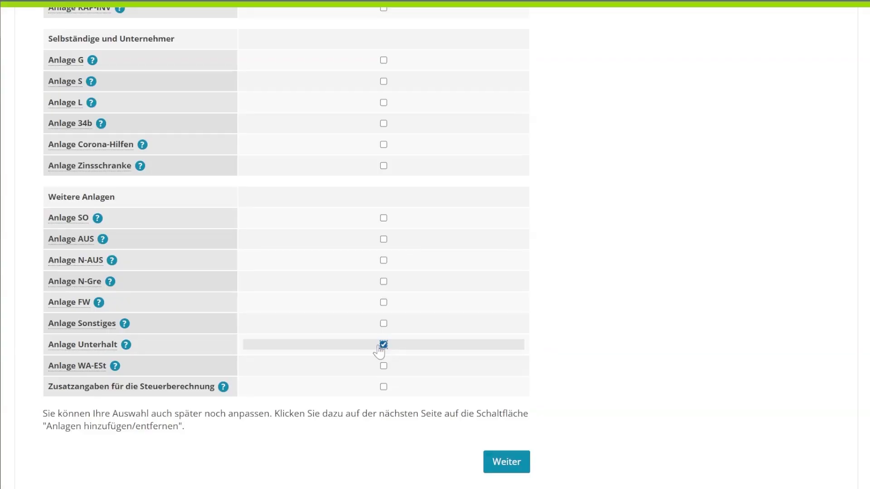
Bring up the help text for the Hauptvordruck entry and close it again
scroll(684, 363, up, 10)
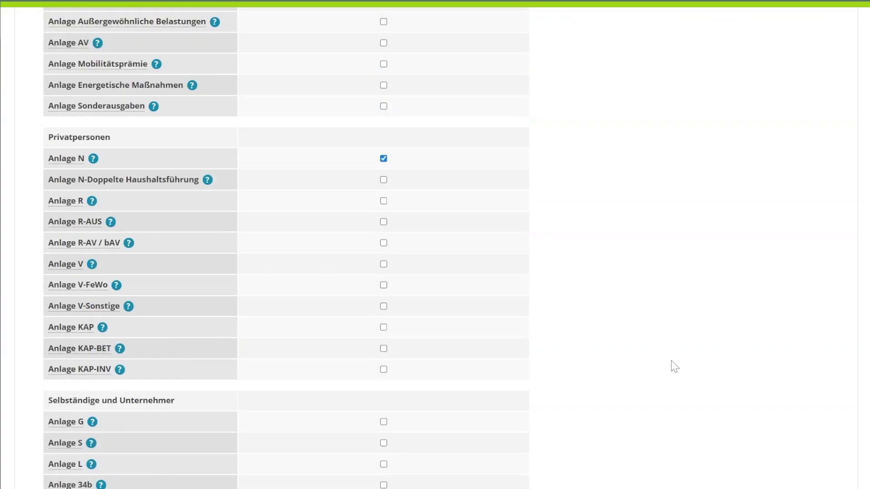
scroll(670, 365, up, 5)
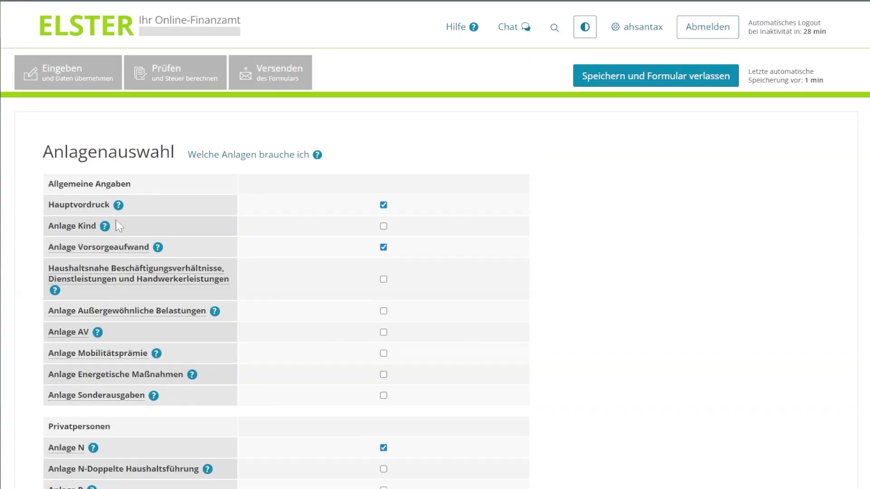
click(121, 205)
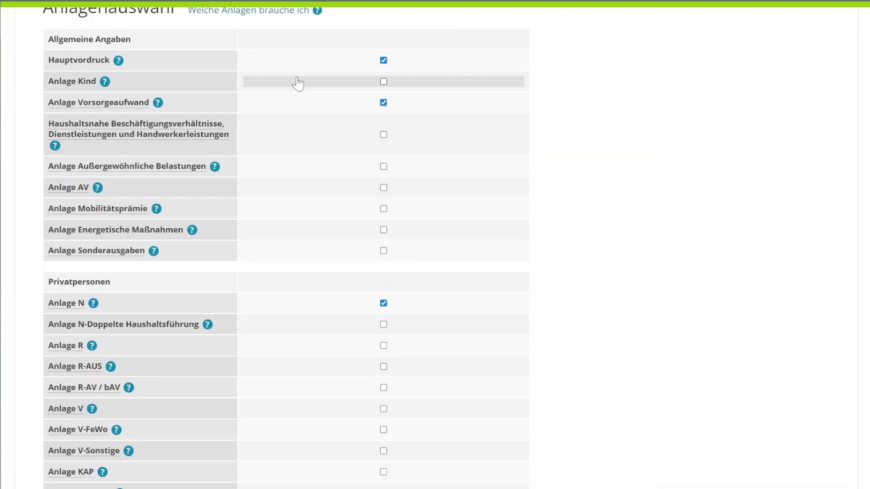
click(118, 62)
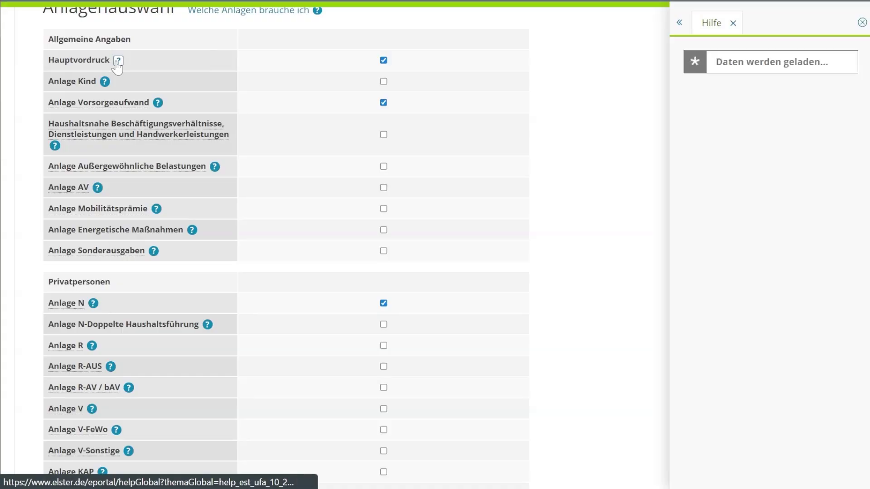
click(864, 31)
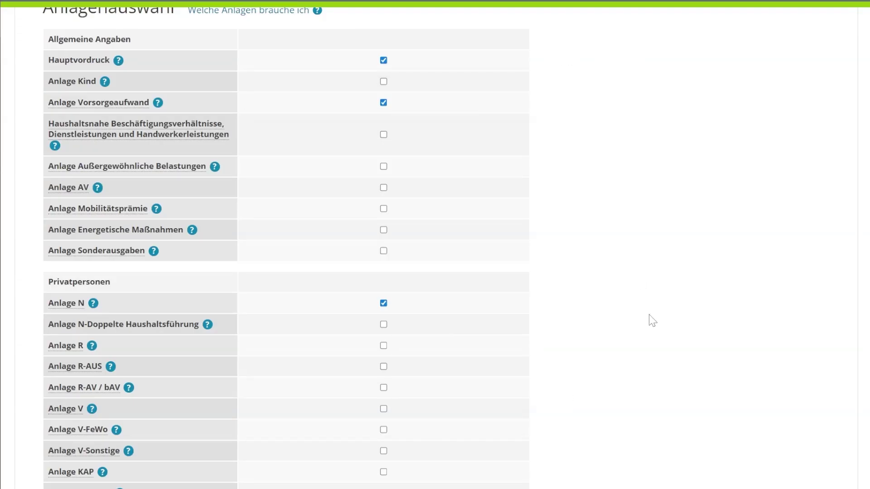
Accept the annex selection and continue to the form without retrieving any Bescheinigungen
scroll(648, 323, down, 8)
scroll(648, 325, down, 3)
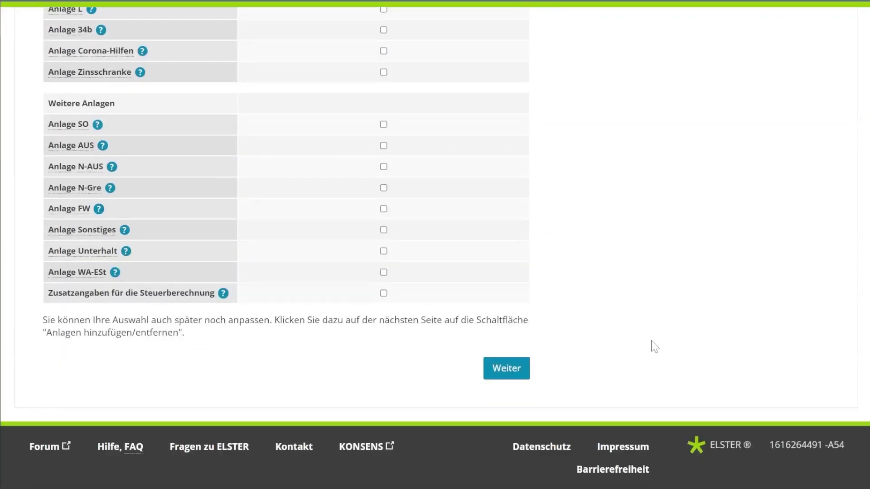
click(520, 380)
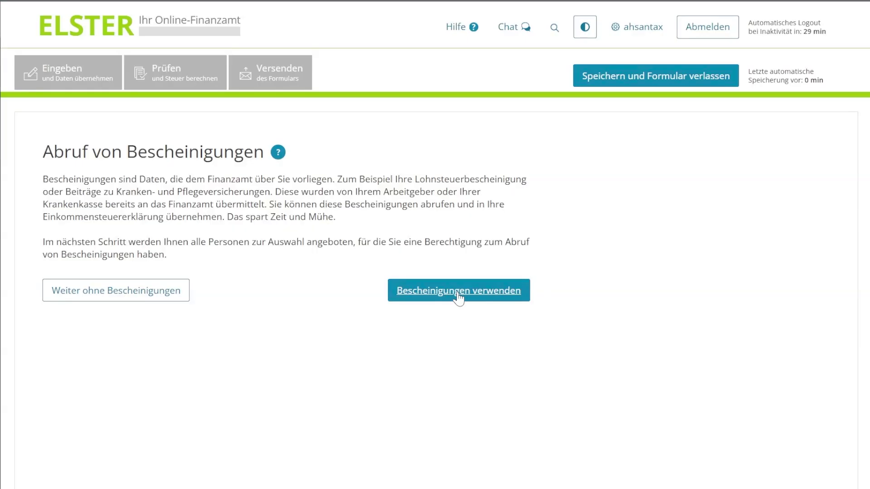
click(112, 299)
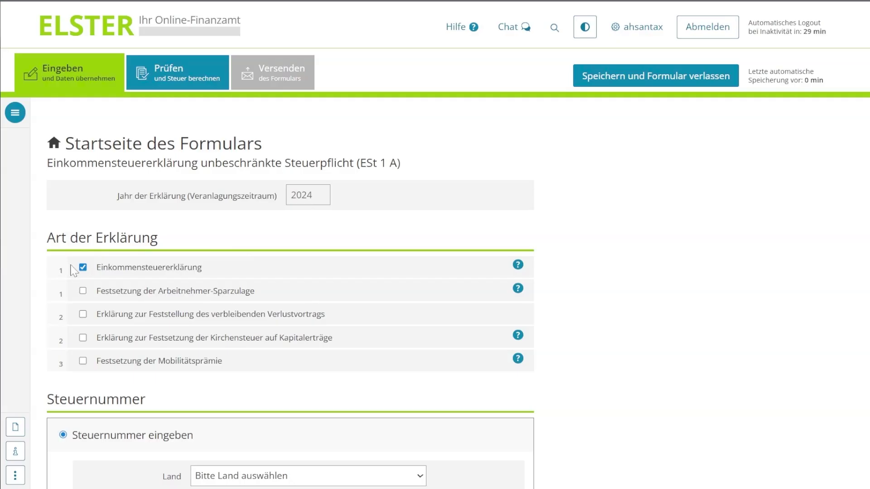
Set the Land for entering an existing Steuernummer to Bayern
scroll(235, 280, down, 4)
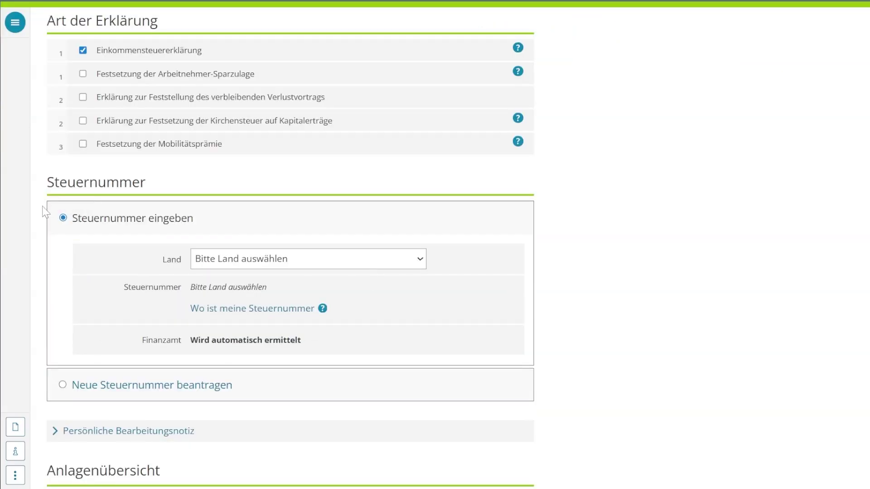
click(364, 259)
click(339, 298)
click(342, 268)
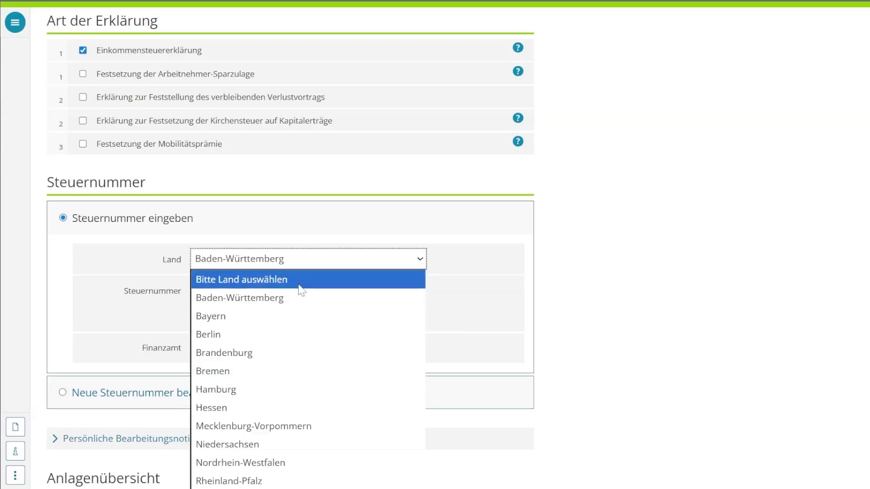
click(349, 320)
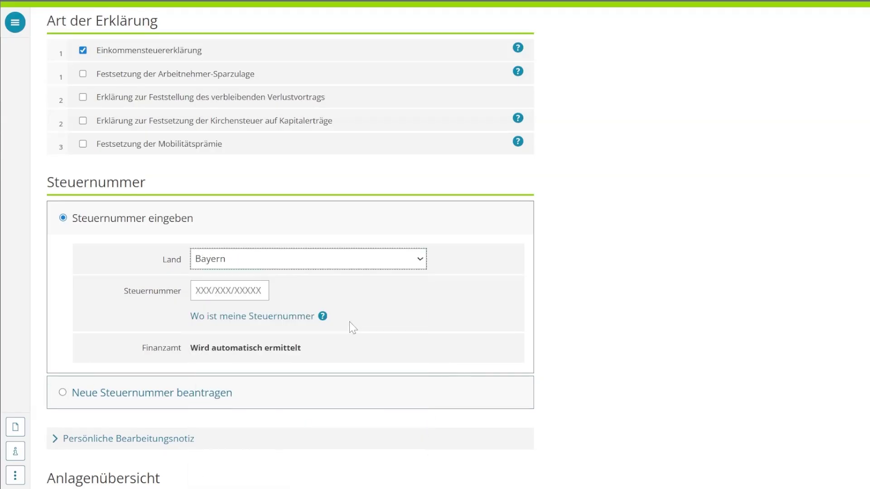
Read the help on where to find the Steuernummer, including the sample notice and the table of number formats by Bundesland
click(213, 316)
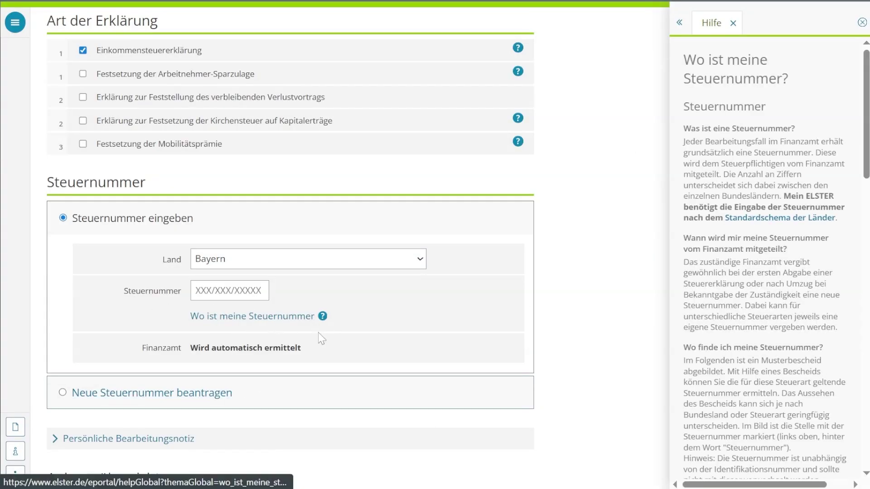
scroll(766, 258, down, 8)
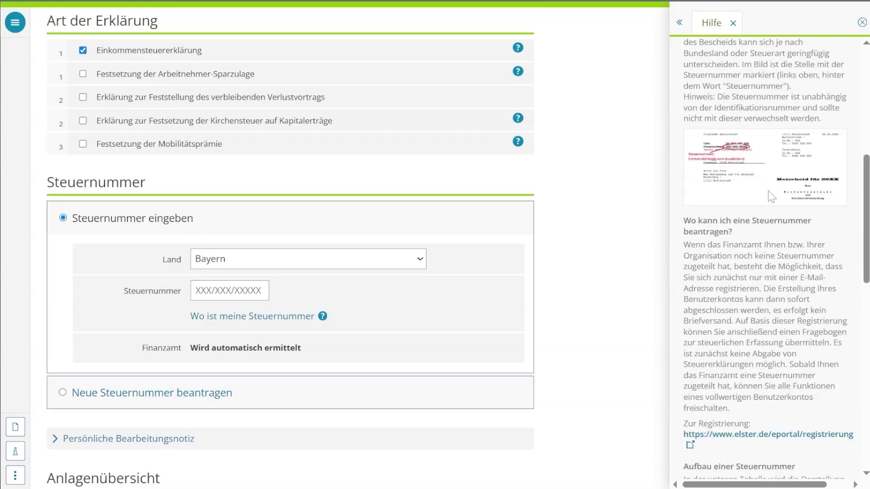
scroll(766, 258, down, 14)
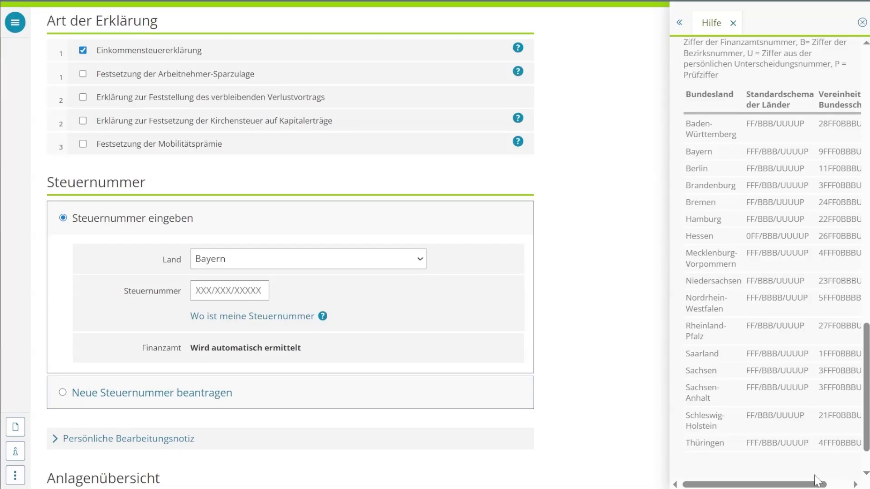
drag(787, 484, 808, 484)
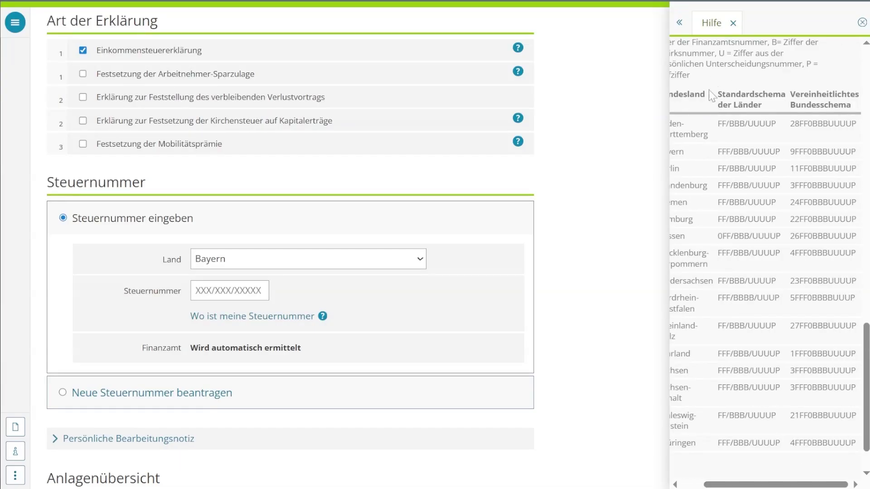
drag(718, 124, 776, 124)
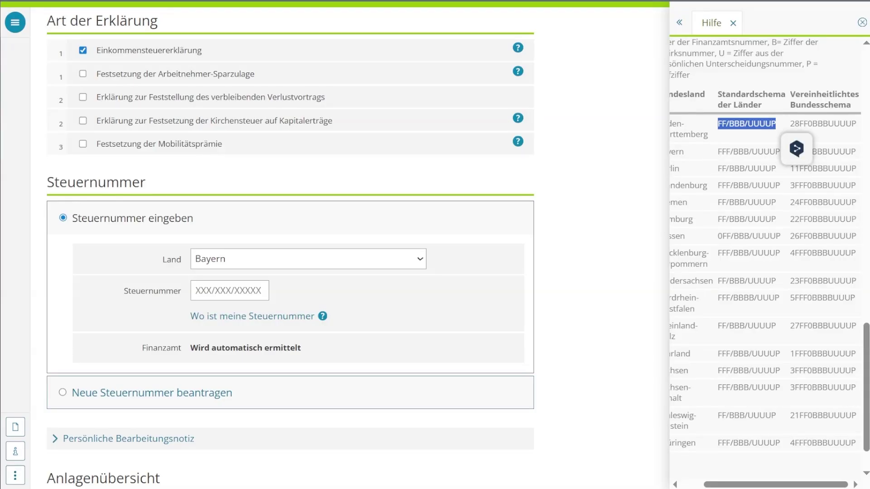
click(825, 150)
drag(768, 486, 746, 486)
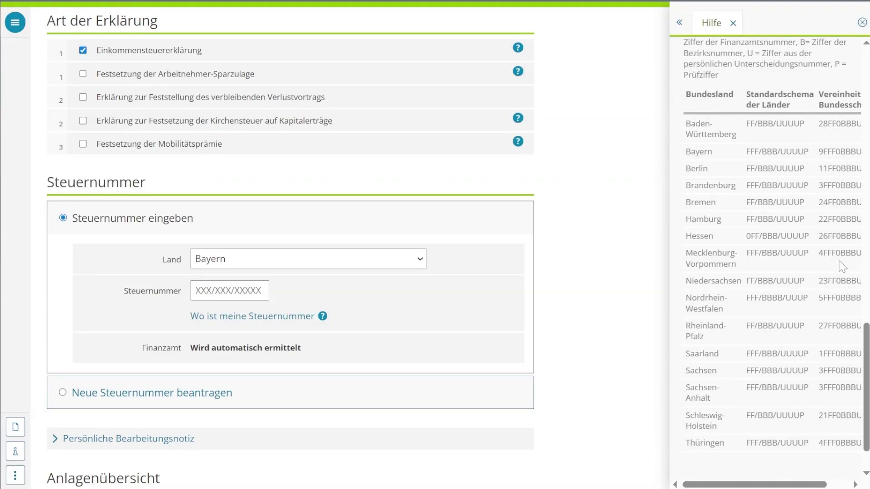
click(861, 24)
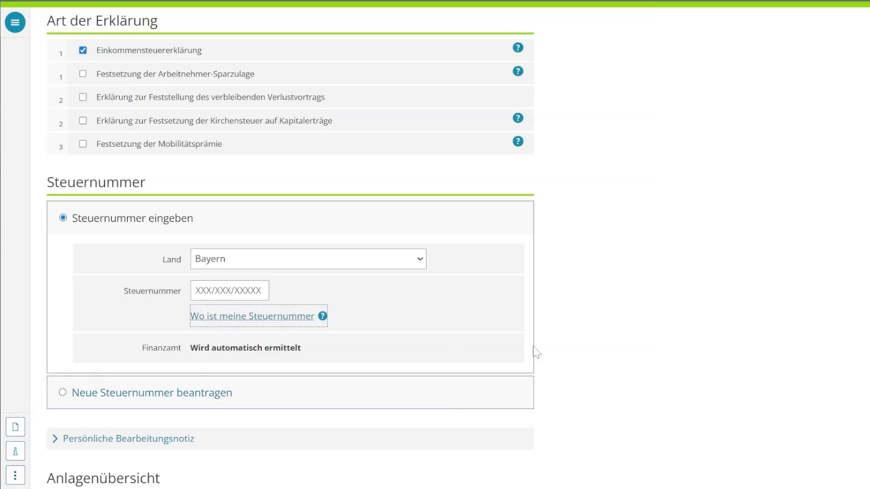
Choose to apply for a new Steuernummer and set its Land to Bayern
click(211, 399)
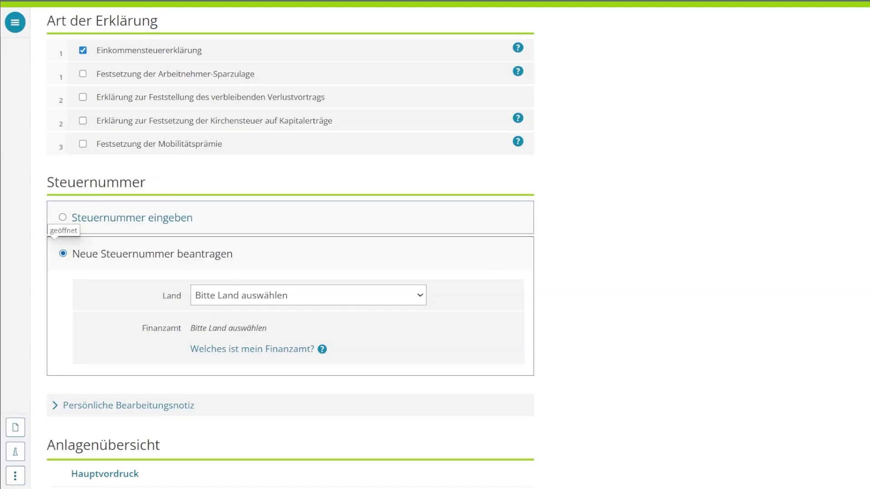
click(252, 302)
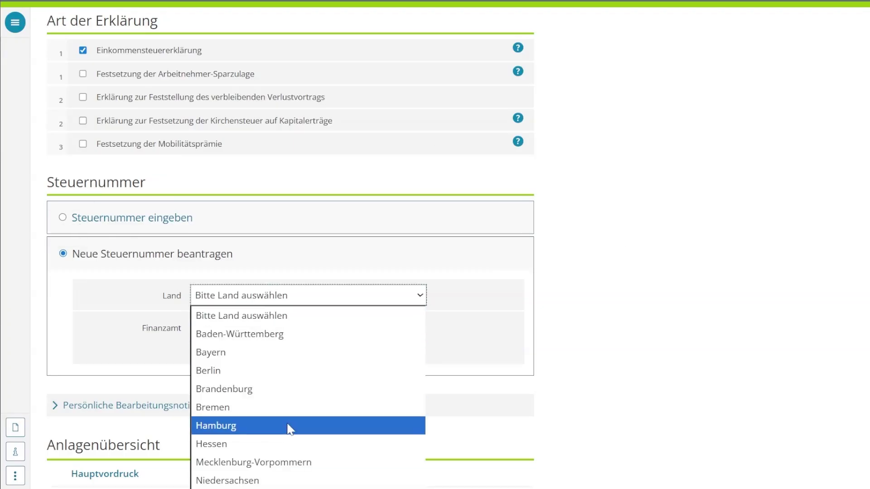
click(270, 360)
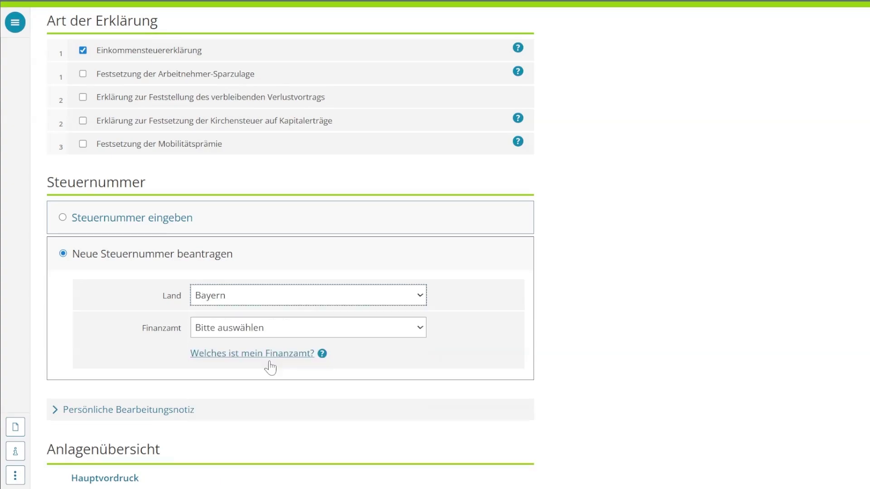
Set the Finanzamt for the new Steuernummer application to Augsburg-Stadt (103)
click(327, 330)
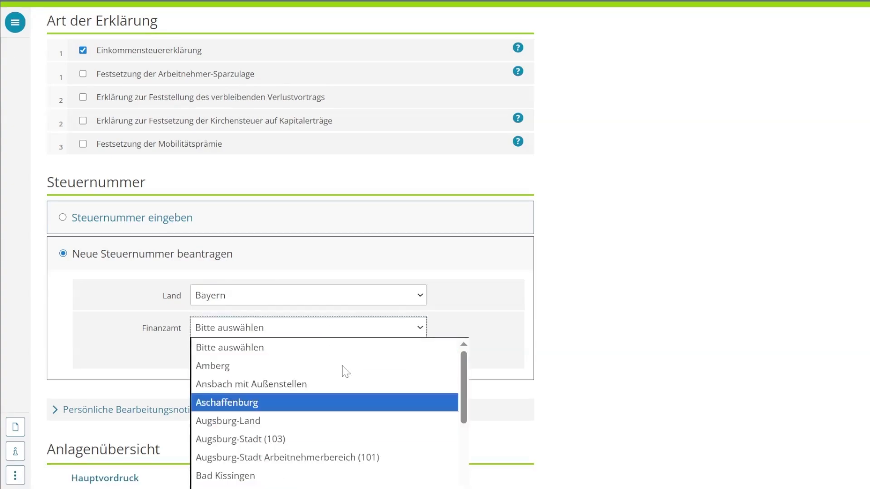
click(550, 349)
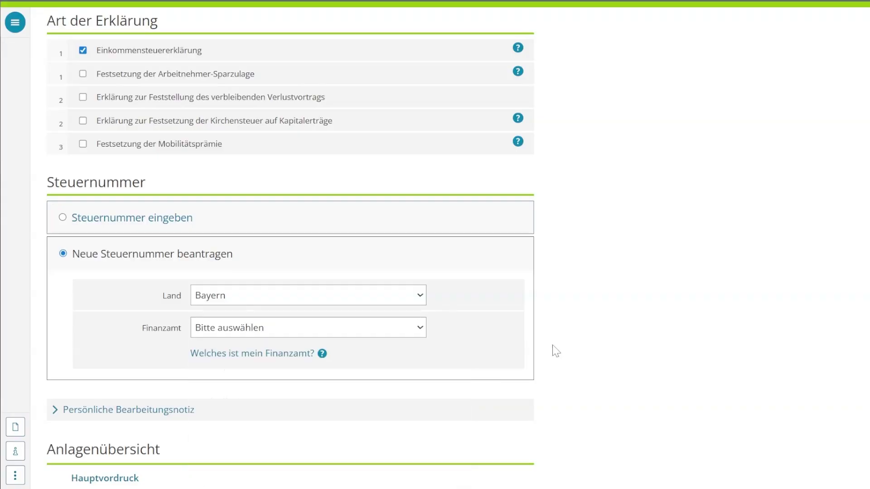
scroll(474, 355, down, 4)
click(408, 118)
click(511, 125)
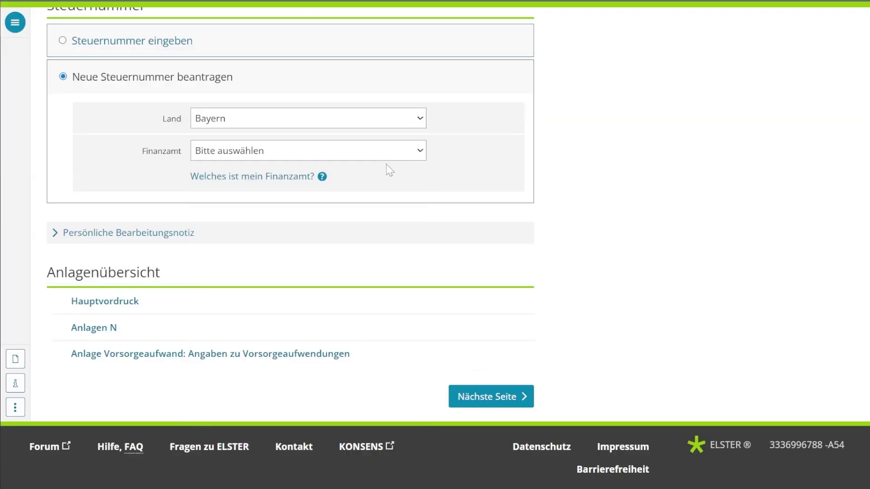
click(394, 153)
click(263, 260)
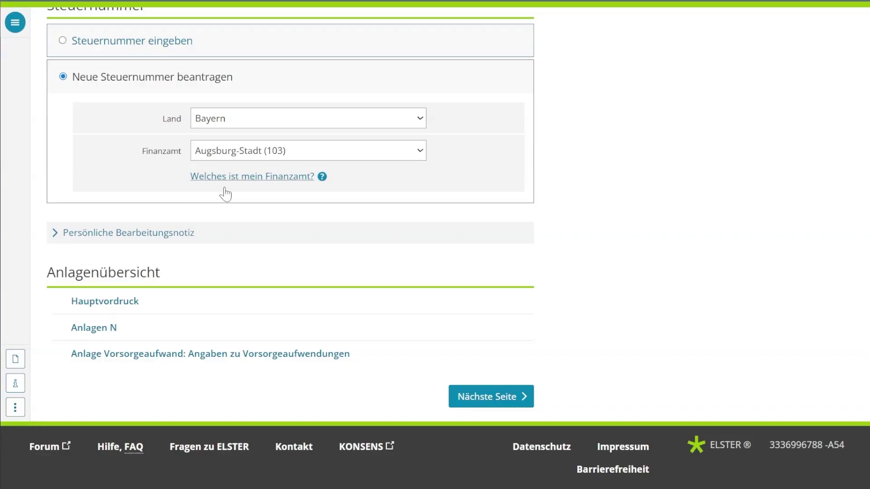
Proceed through the Hauptvordruck overview to section 1 on the taxable person and expand the form's navigation tree
click(480, 402)
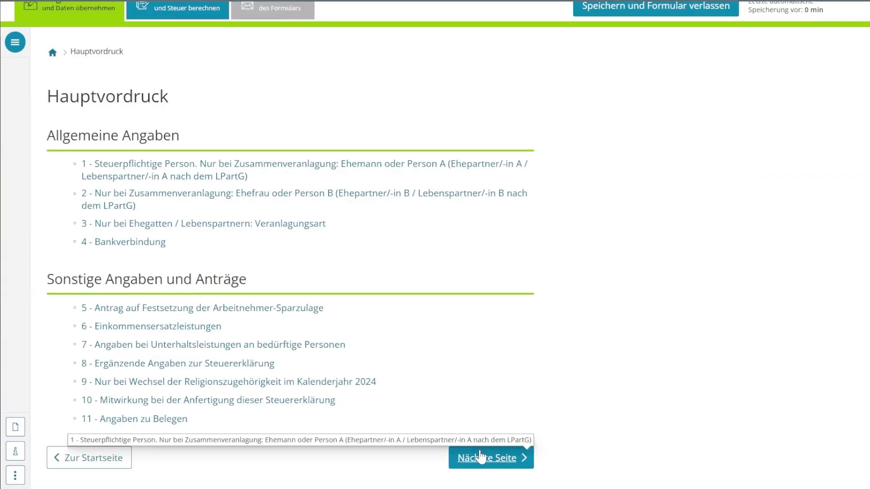
click(480, 456)
click(15, 114)
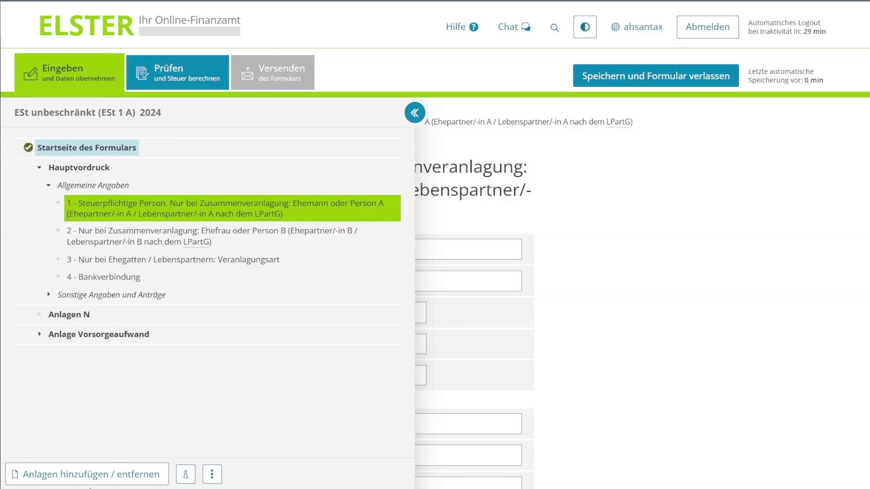
Add Anlage SO from the Weitere Anlagen group to the return's annexes and return to the form
click(142, 481)
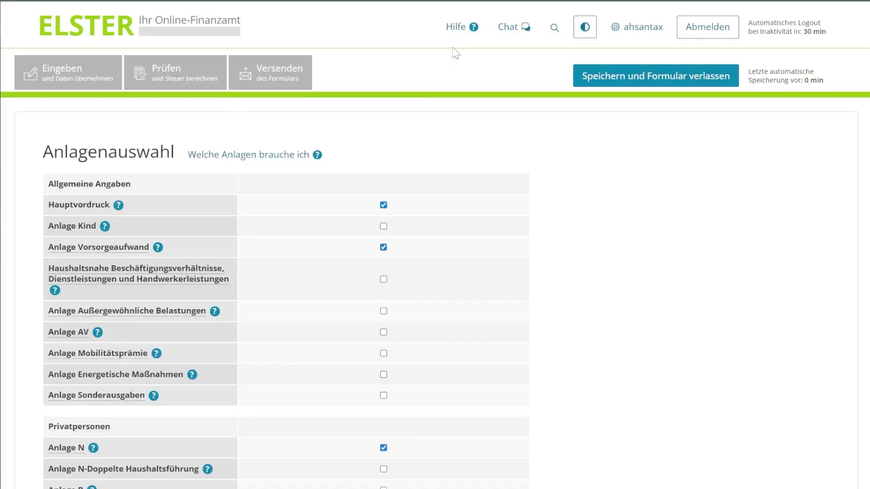
scroll(428, 294, down, 15)
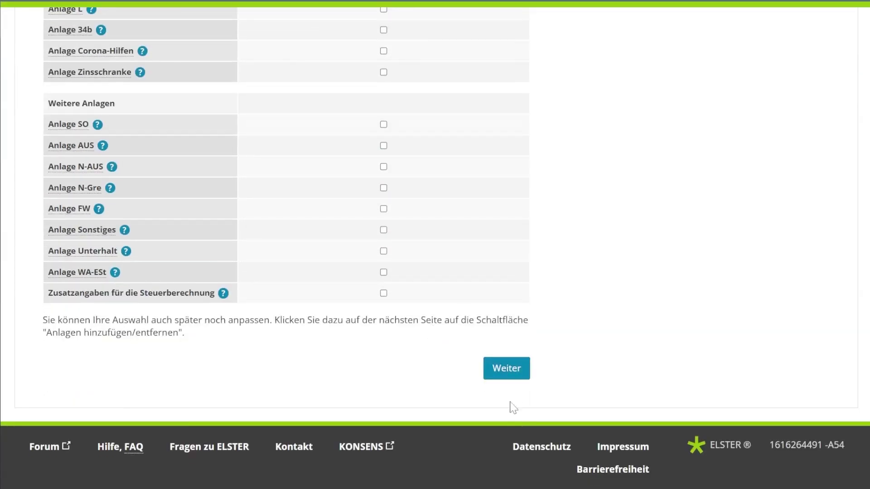
click(384, 126)
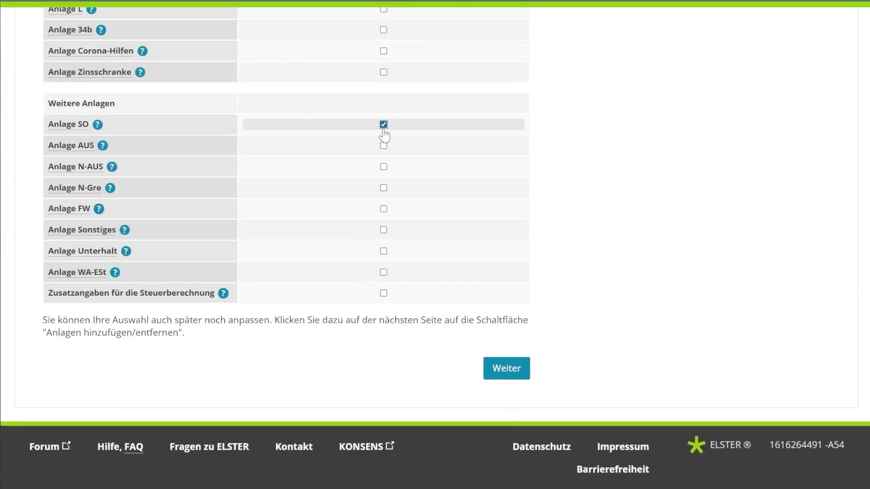
click(493, 376)
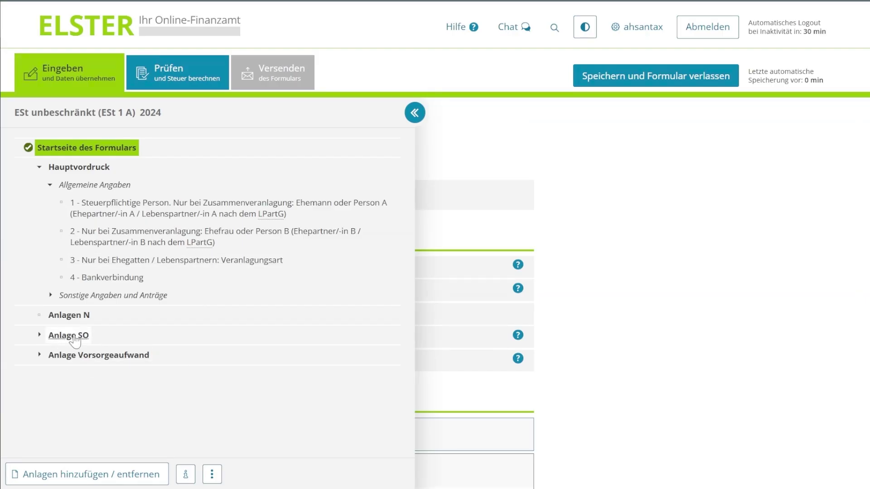
Hide the navigation tree and examine the section 1 fields for the previous Finanzamt, phone, Identifikationsnummer, dates, name and address
click(415, 113)
scroll(686, 328, down, 10)
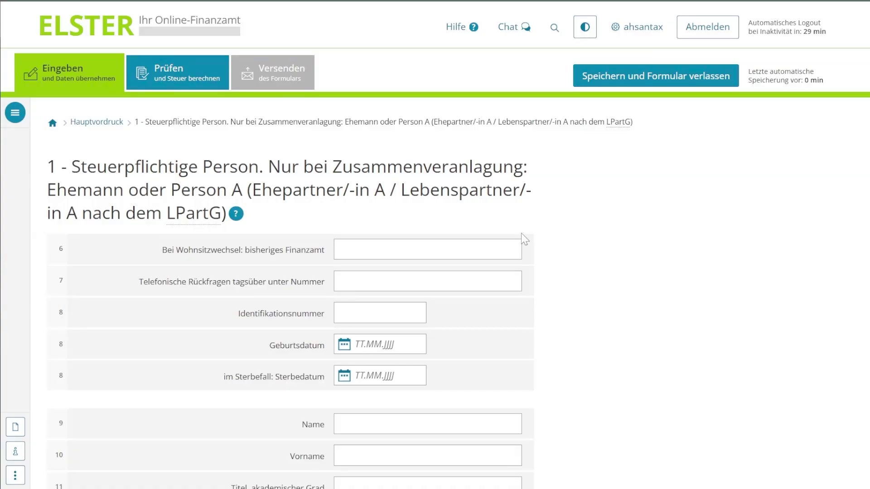
click(498, 250)
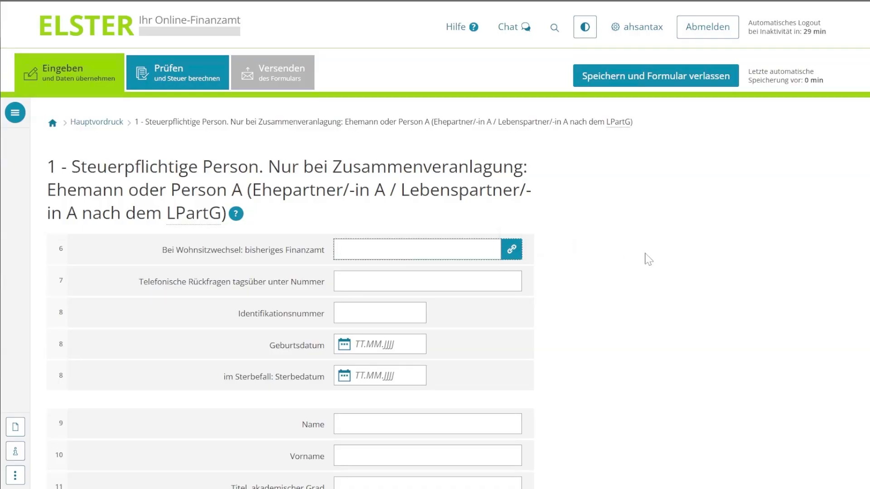
click(643, 333)
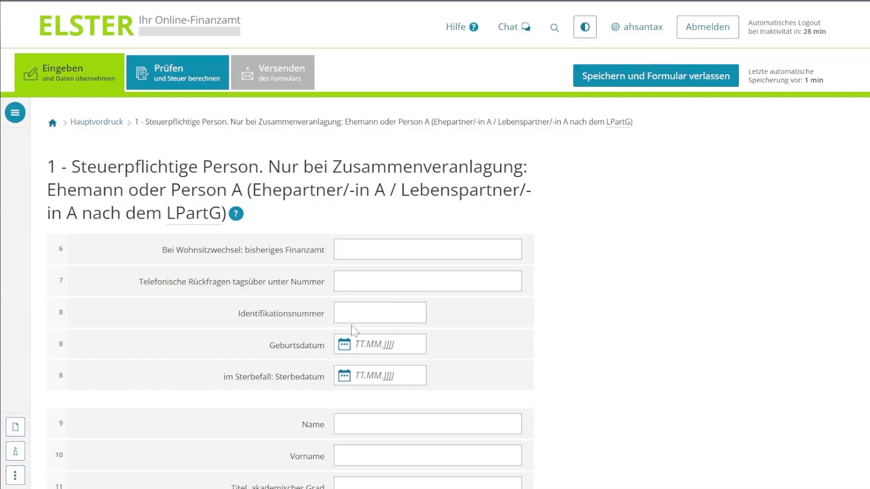
click(358, 312)
click(638, 311)
scroll(636, 312, down, 3)
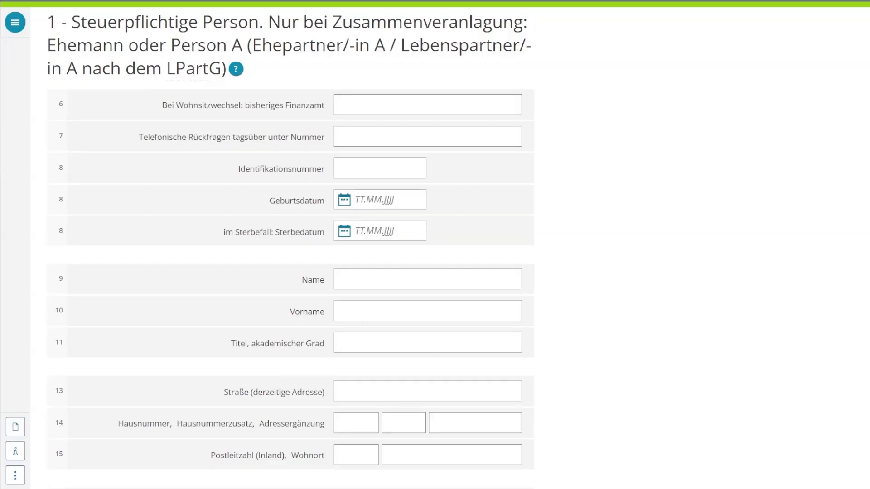
scroll(290, 244, down, 3)
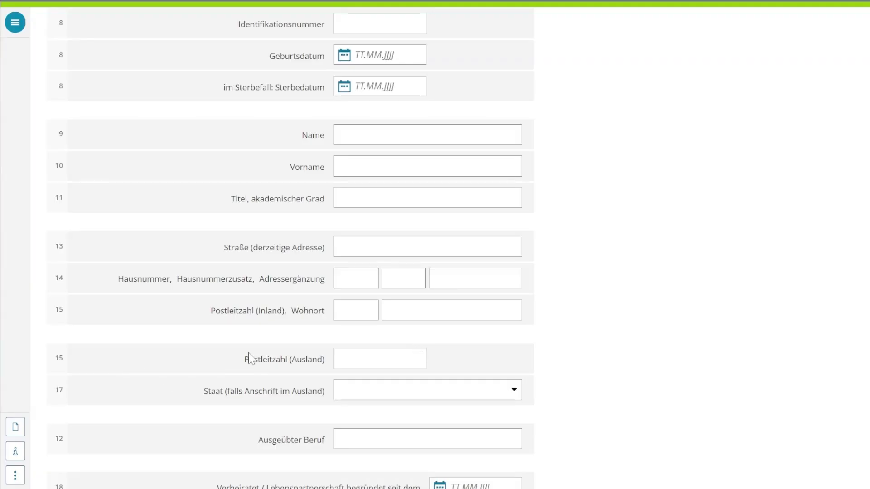
Enter the taxable person's name and current domestic address, and set the marriage or civil partnership date to 01.01.2018
click(339, 392)
click(339, 391)
scroll(231, 406, down, 3)
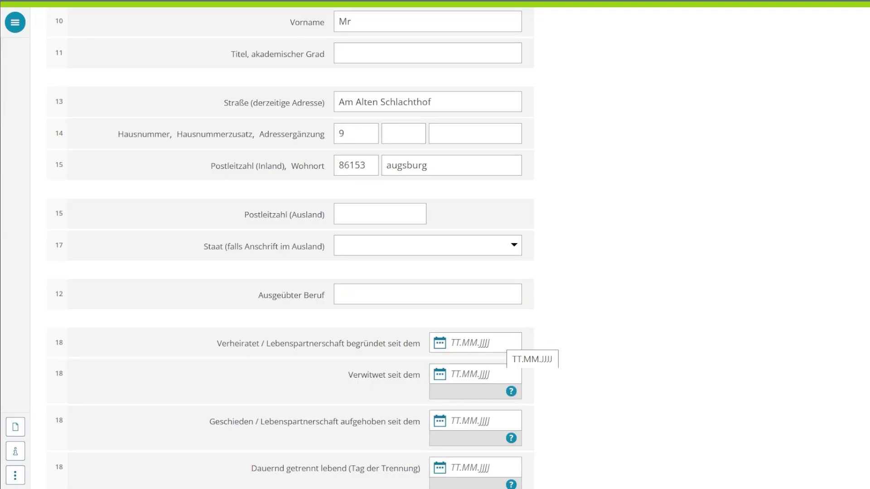
click(507, 342)
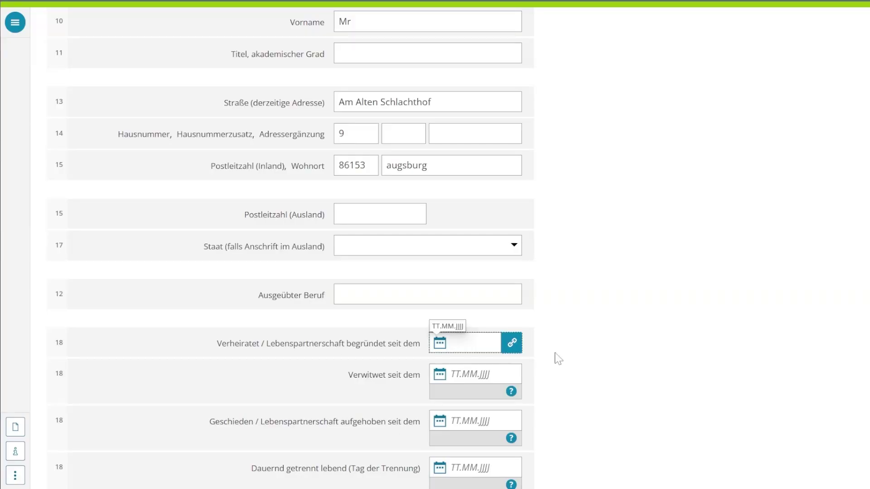
text(01.01.2018)
scroll(349, 301, down, 2)
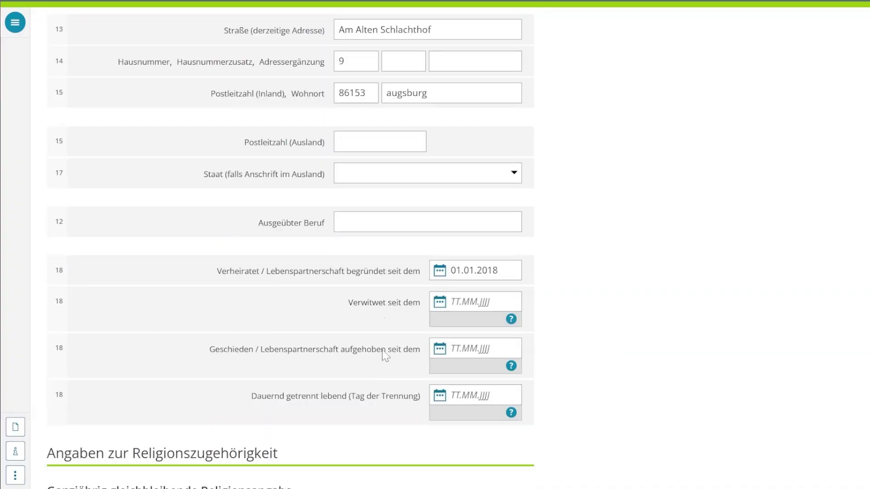
Look through the options offered for Religion under the year-round religion details
scroll(525, 367, down, 6)
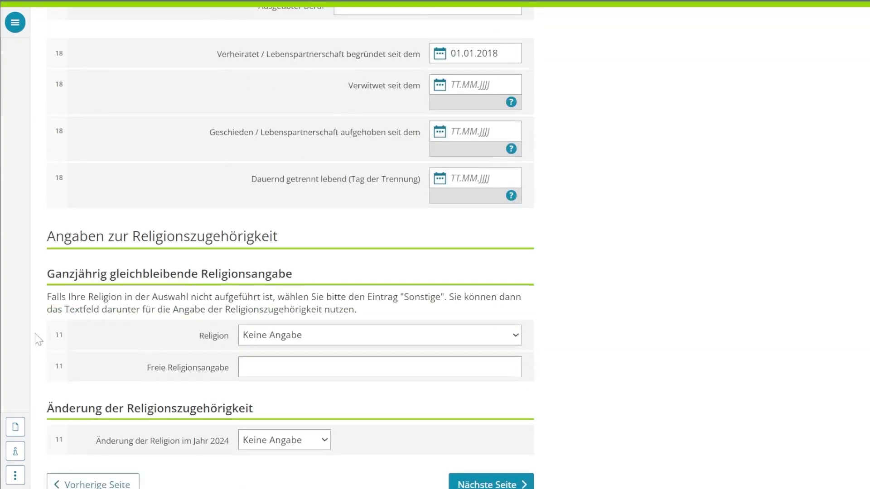
click(352, 343)
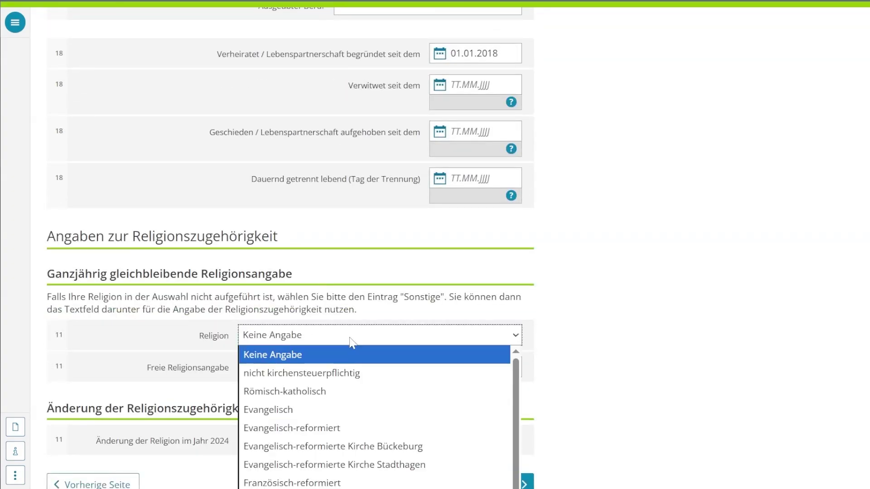
scroll(383, 402, down, 2)
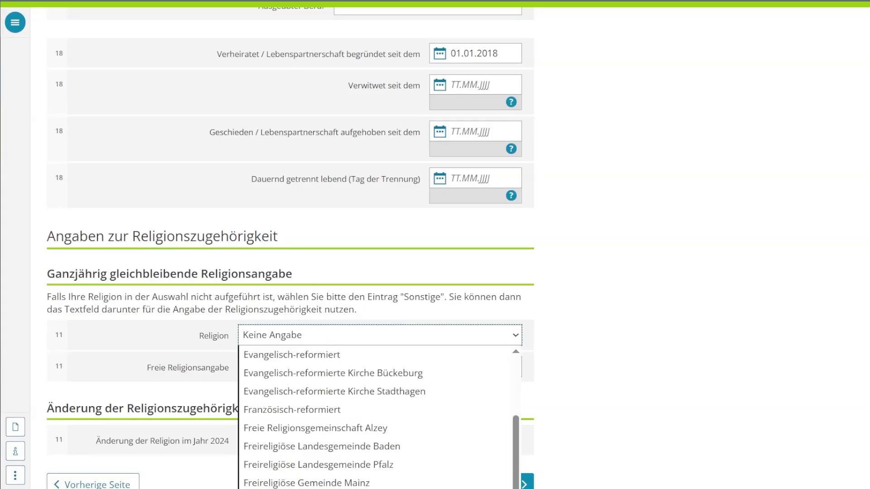
scroll(382, 407, up, 2)
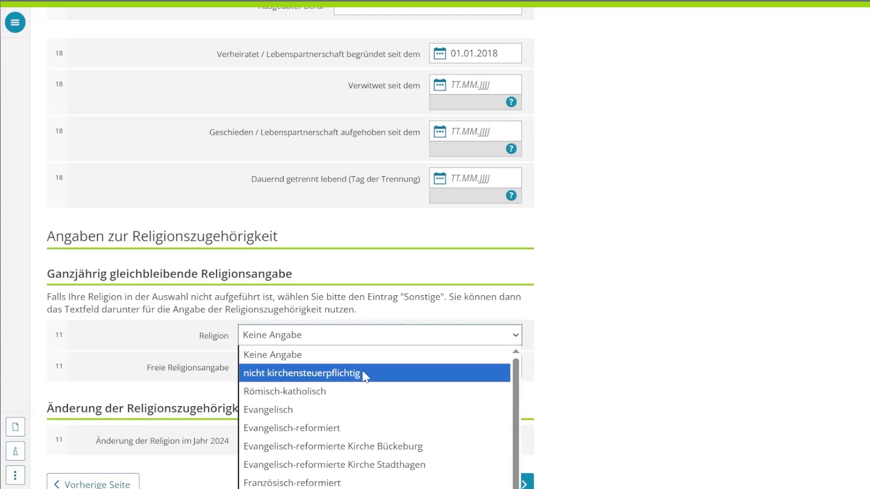
click(789, 414)
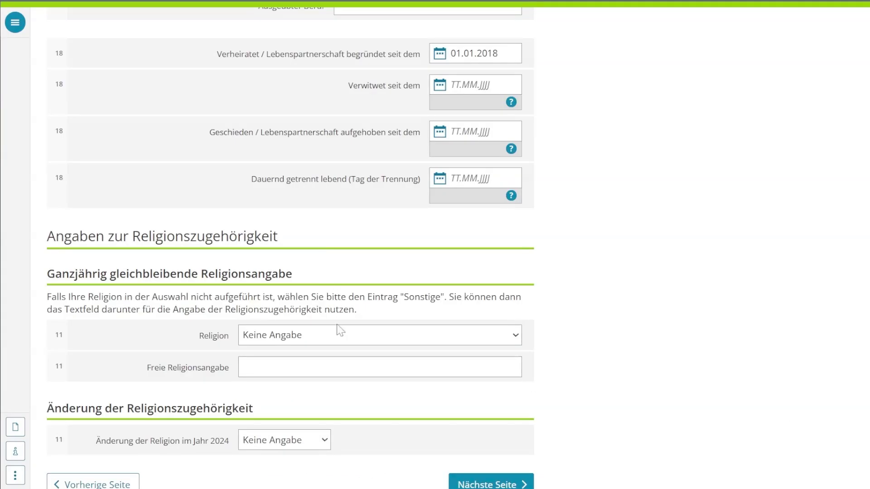
Set the taxable person's Religion to Sonstige
click(346, 341)
key(Down)
key(Down)
key(Down)
key(Down)
key(Down)
key(Down)
key(Down)
key(Down)
key(Down)
key(Down)
key(Down)
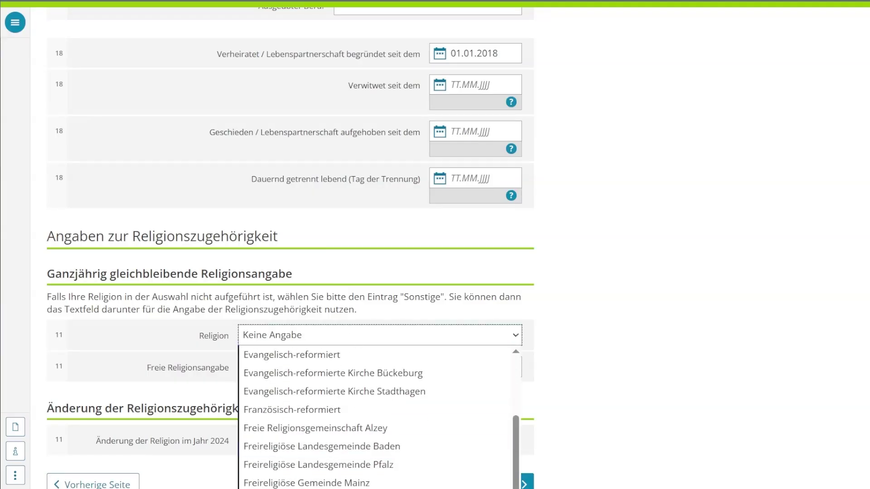
key(Escape)
key(s)
key(Tab)
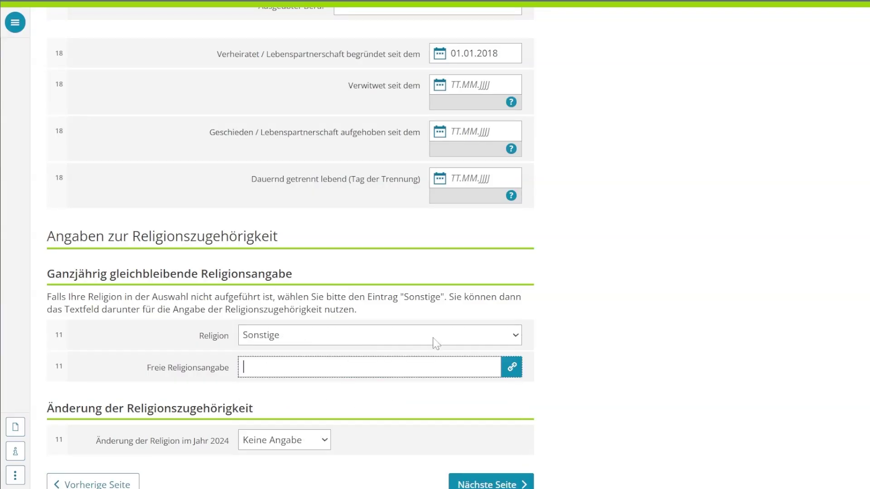
Set the taxable person's Religion to nicht kirchensteuerpflichtig and check the options for a change of religion in 2024
click(360, 342)
scroll(354, 389, up, 2)
click(356, 353)
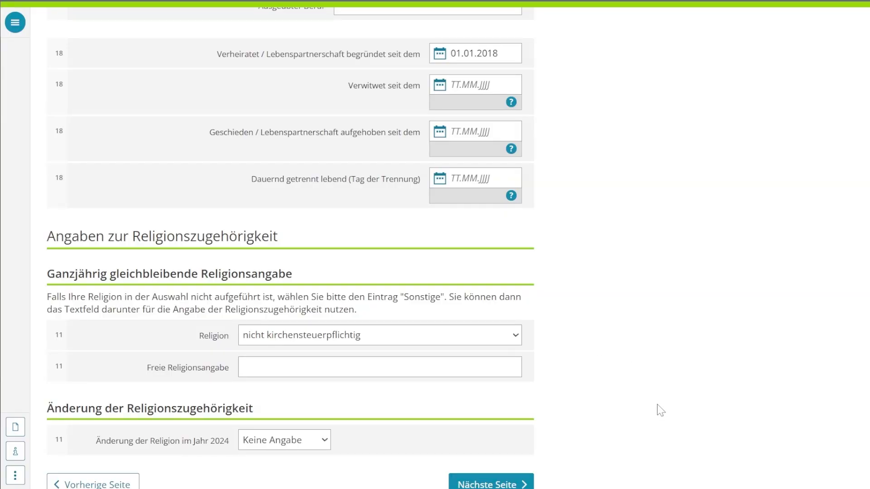
scroll(658, 414, down, 2)
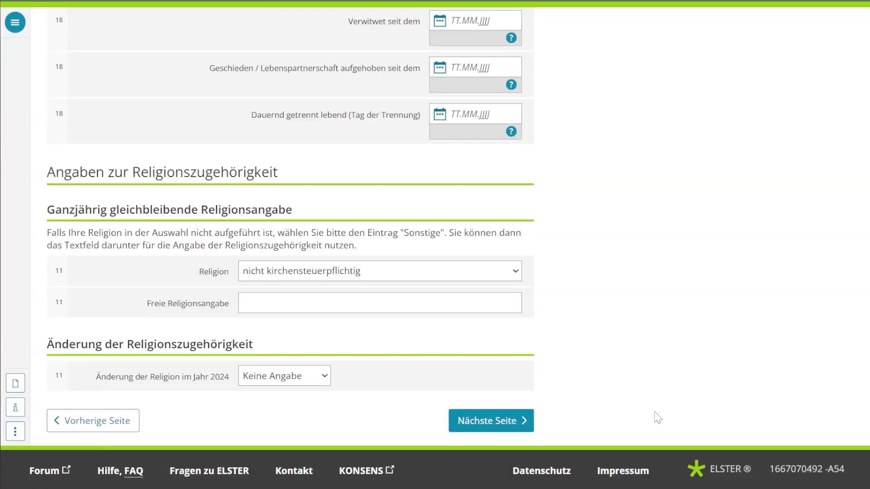
click(272, 355)
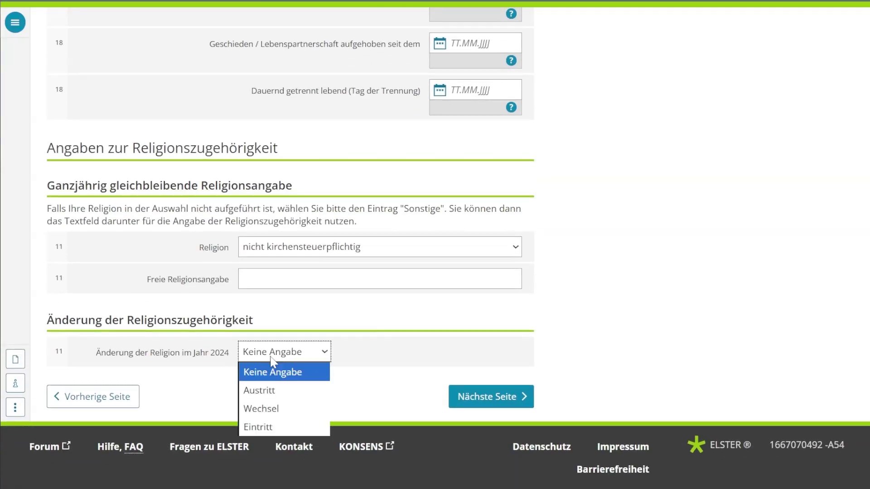
click(388, 374)
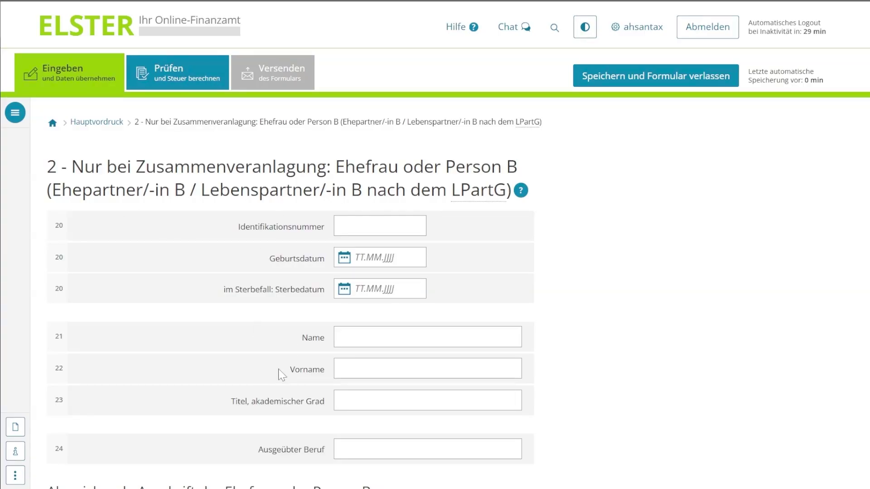
Review the section 2 fields for the spouse or Person B and continue to section 3 on the Veranlagungsart
scroll(280, 353, down, 8)
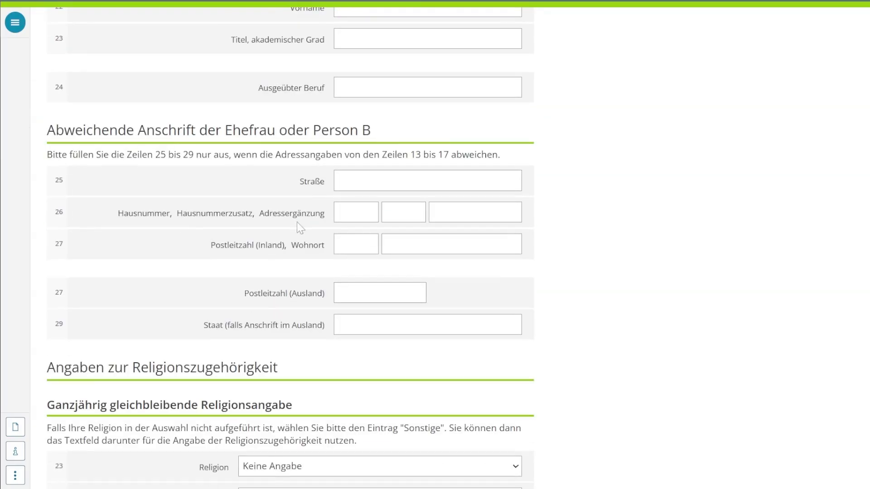
scroll(299, 204, down, 5)
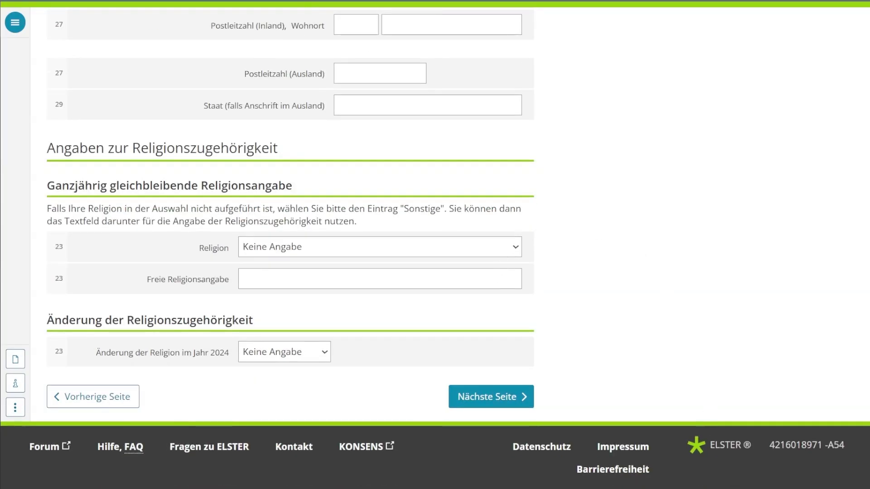
click(501, 399)
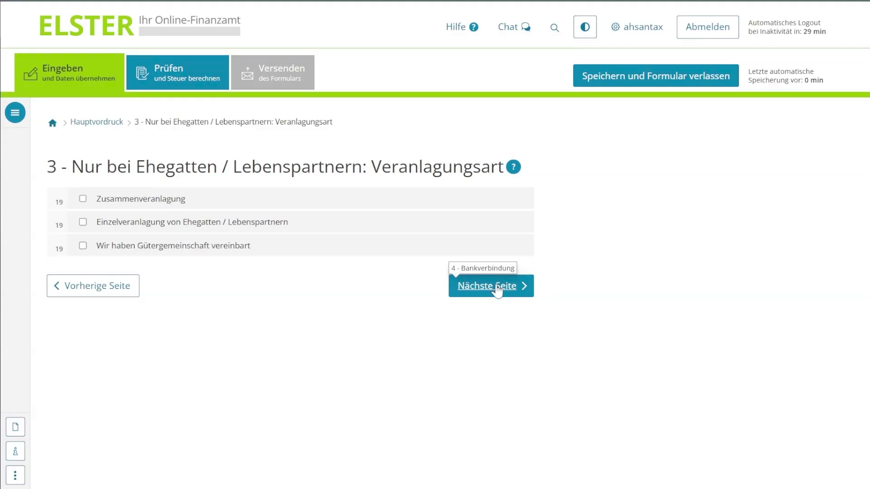
Continue to section 4 Bankverbindung and review its IBAN, BIC and Kontoinhaber fields
click(499, 289)
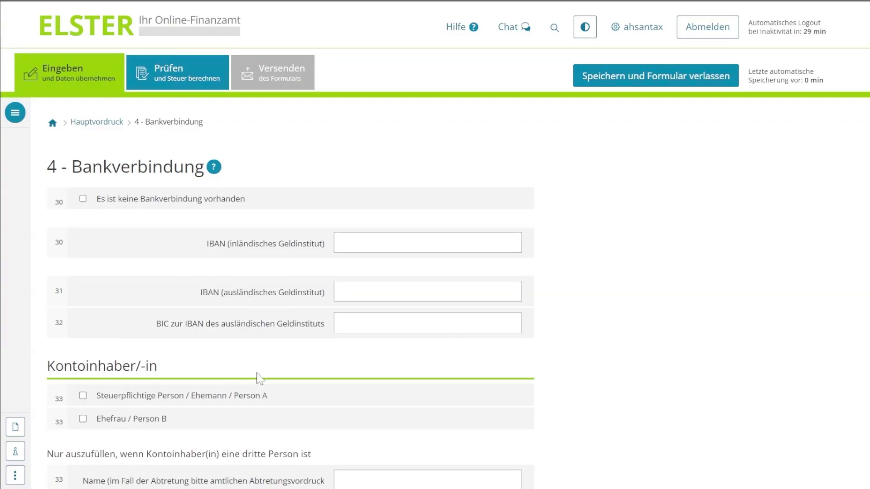
scroll(643, 336, down, 3)
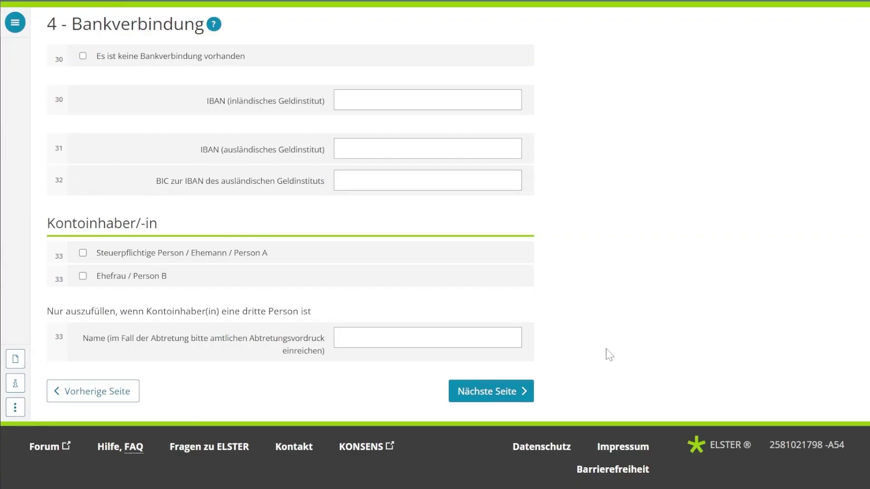
scroll(648, 341, up, 1)
scroll(647, 341, up, 3)
Go to Anlagen N and add an Anlage N for the taxable person
click(14, 113)
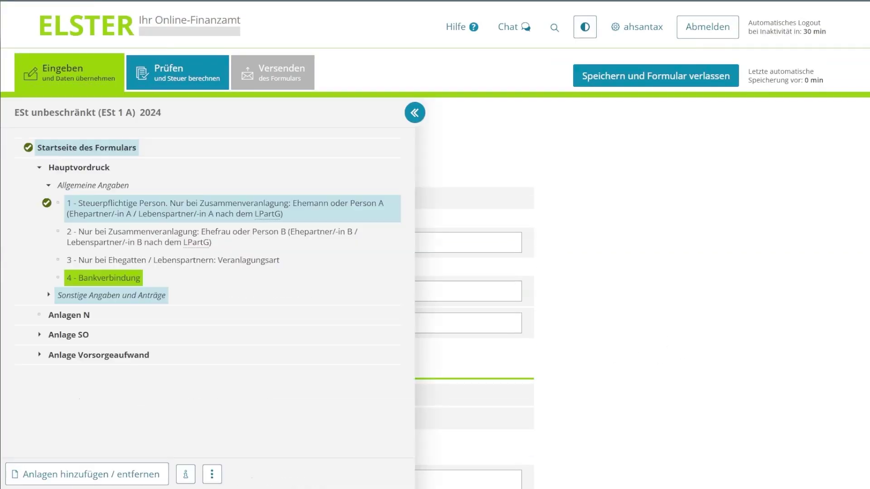
click(64, 316)
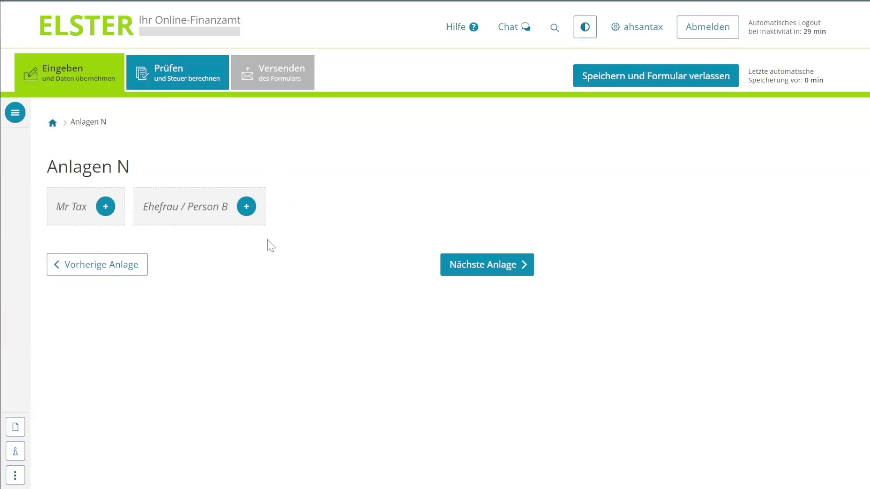
click(106, 209)
Review the Arbeitslohn and Werbungskosten sections listed in the Anlage N overview and continue to its next page
scroll(582, 337, down, 5)
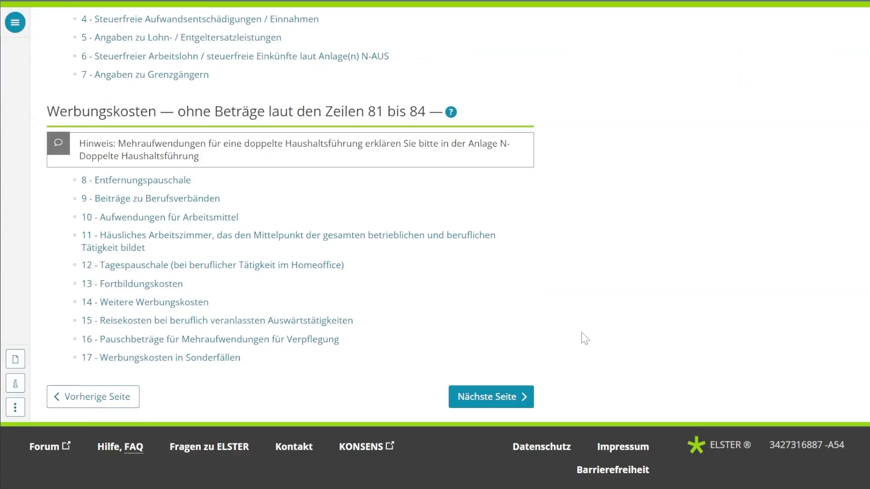
scroll(585, 339, up, 5)
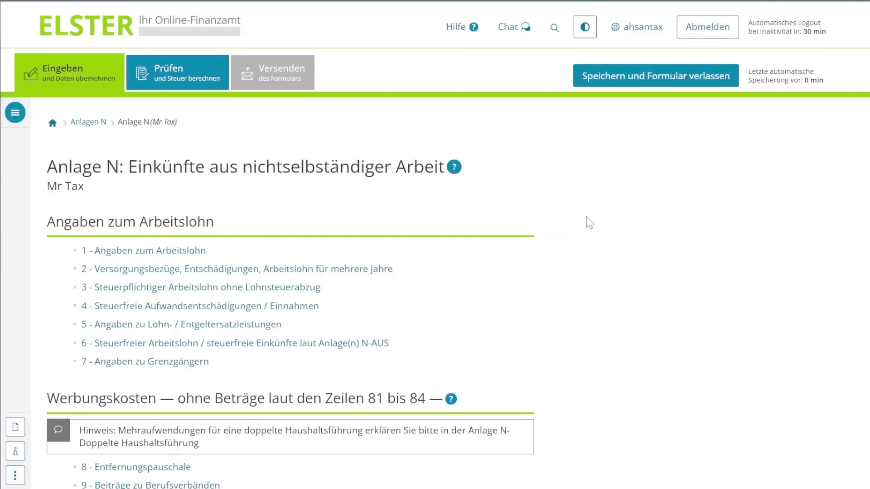
scroll(592, 234, down, 5)
click(475, 407)
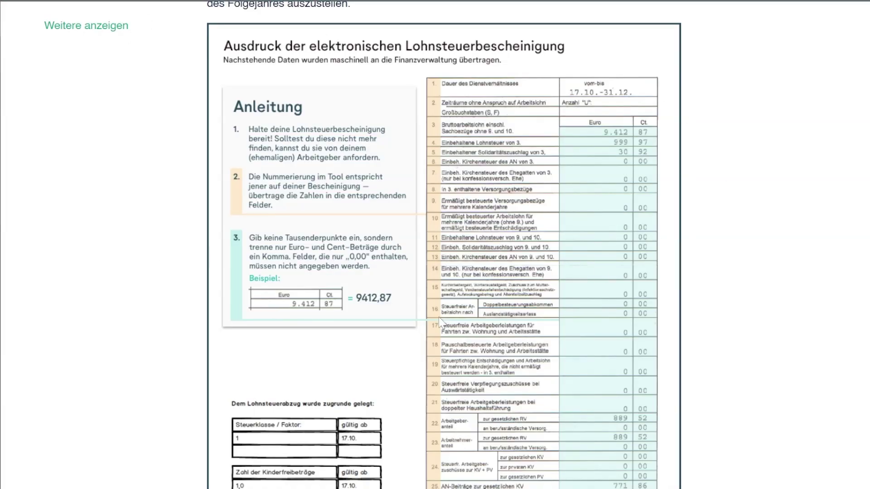
Review the numbered rows, amounts and Steuerklasse box on the sample Lohnsteuerbescheinigung
scroll(549, 193, up, 3)
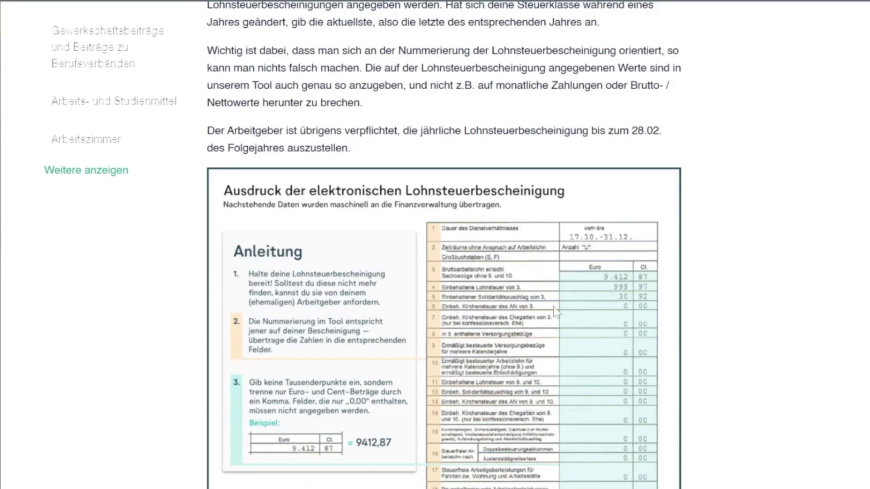
scroll(641, 302, down, 5)
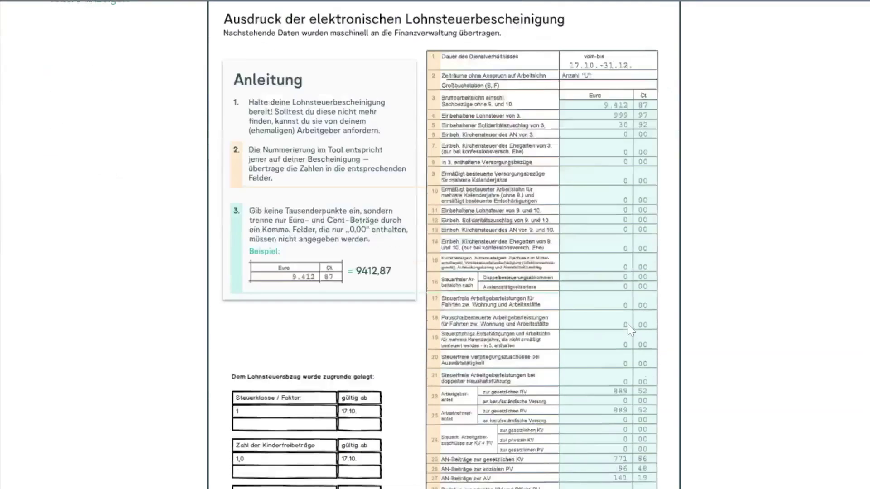
scroll(641, 301, down, 2)
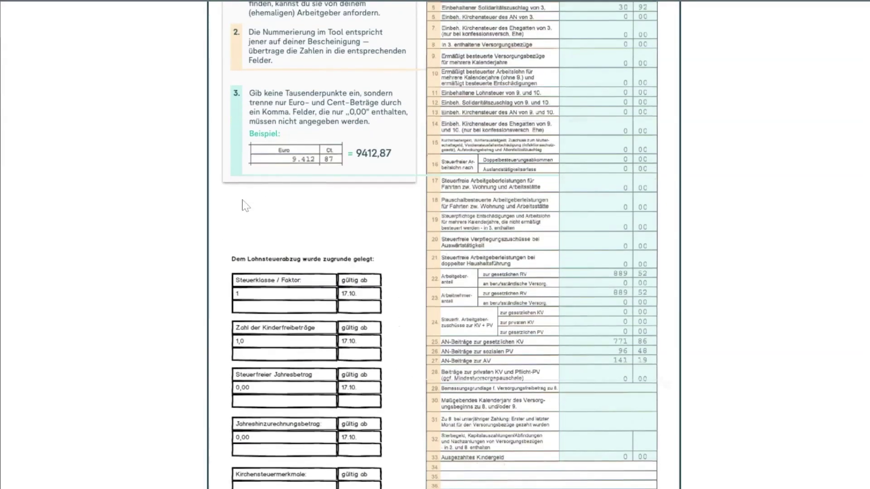
scroll(365, 344, down, 5)
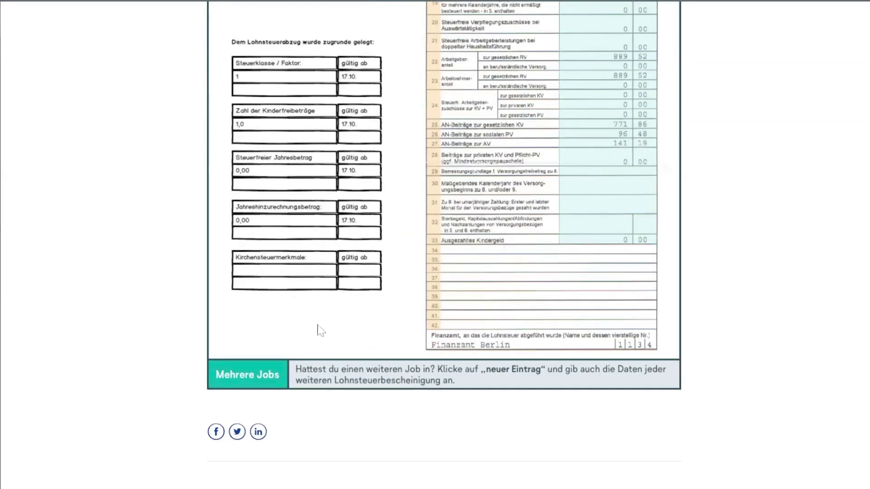
scroll(363, 333, up, 3)
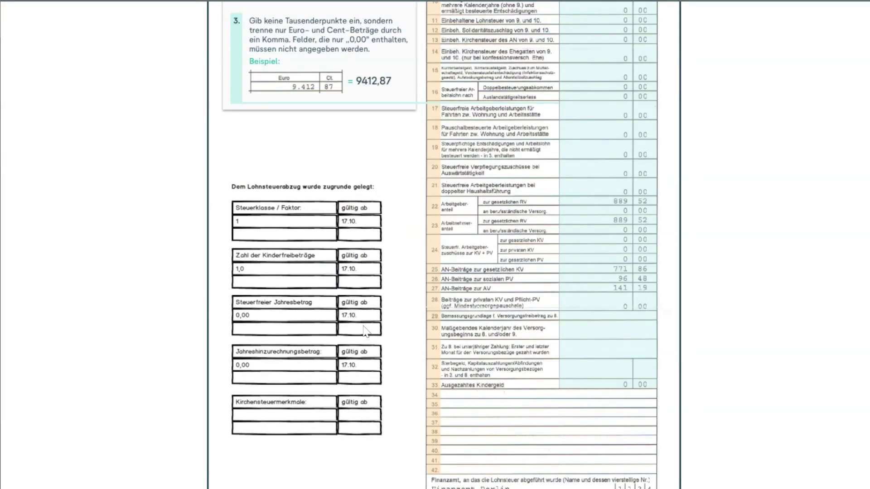
scroll(365, 333, up, 5)
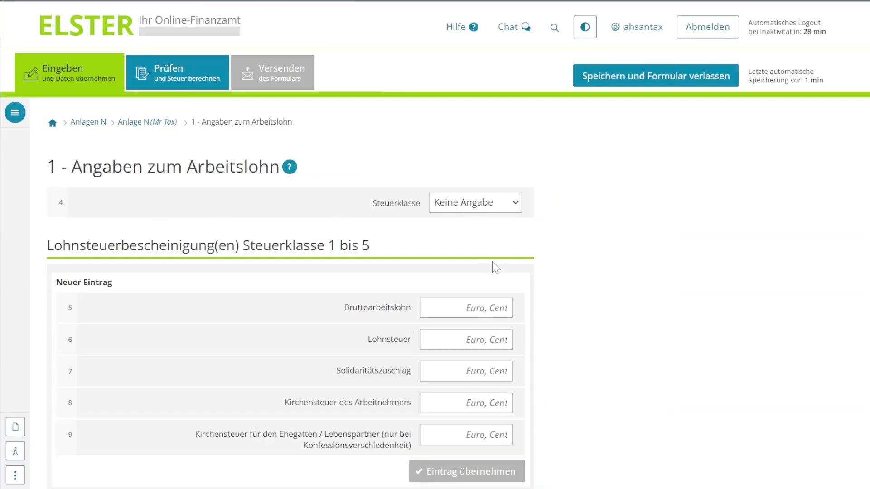
Set the Steuerklasse in line 4 of the Arbeitslohn section to 1 and consult the sample Lohnsteuerbescheinigung
click(487, 210)
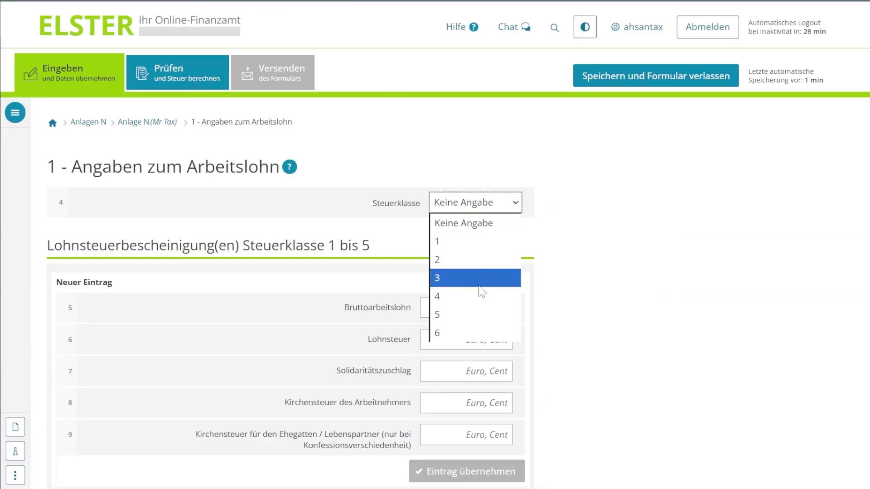
click(472, 249)
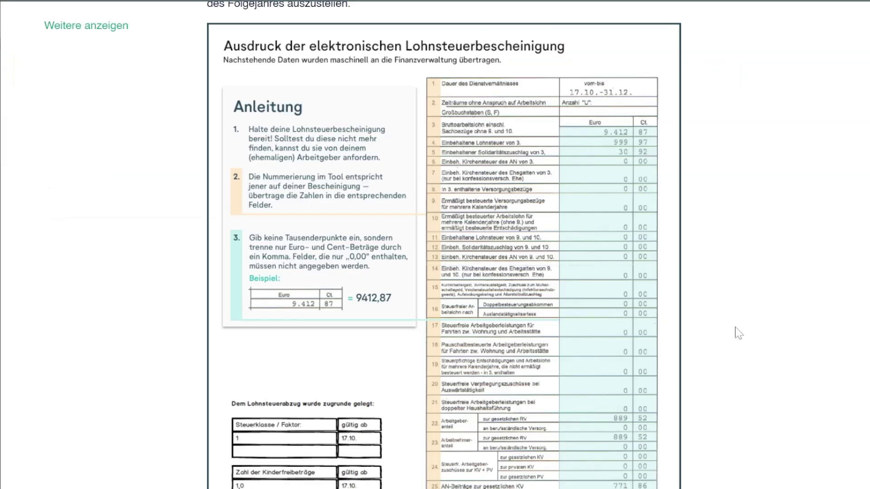
scroll(734, 344, down, 1)
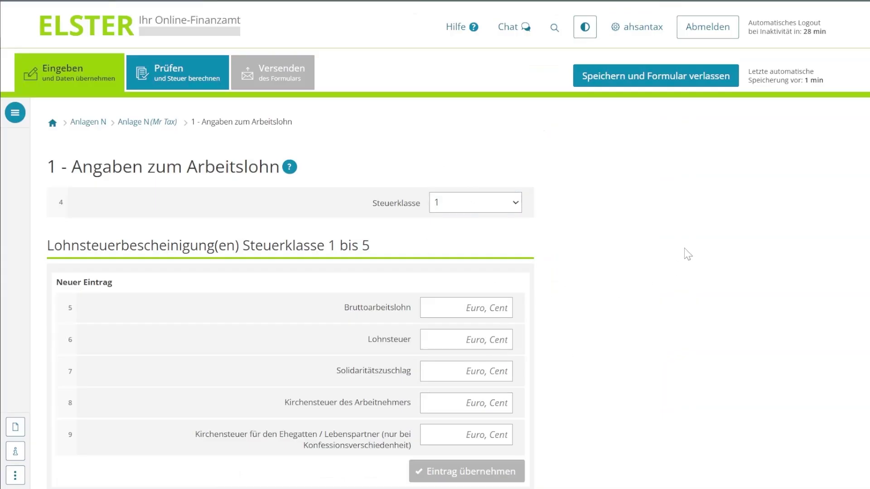
Record a Lohnsteuerbescheinigung entry for Steuerklasse 1 bis 5 with Bruttoarbeitslohn 36.000, Lohnsteuer 3.700 and Solidaritätszuschlag 0
scroll(618, 379, down, 3)
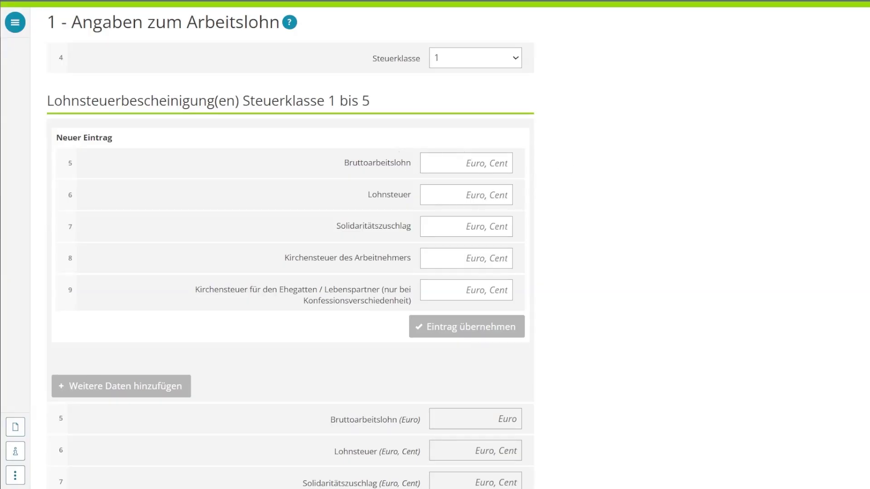
click(459, 165)
text(36.000)
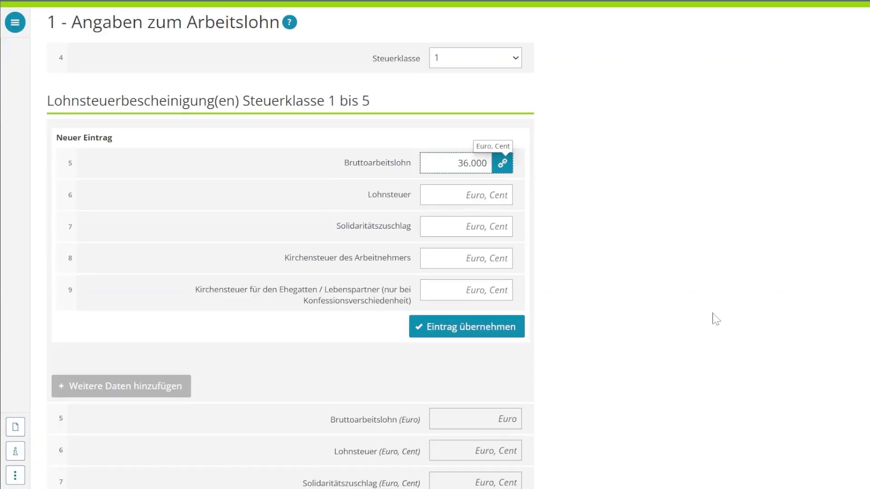
key(Tab)
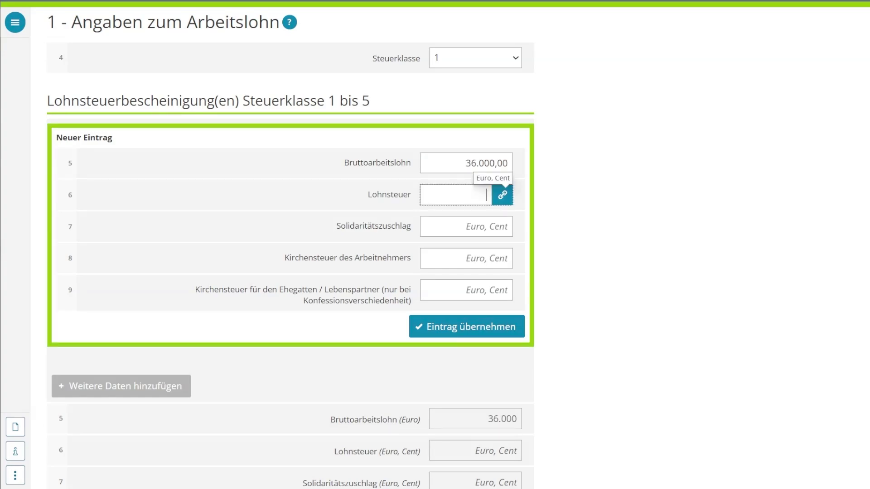
text(37.000)
click(634, 232)
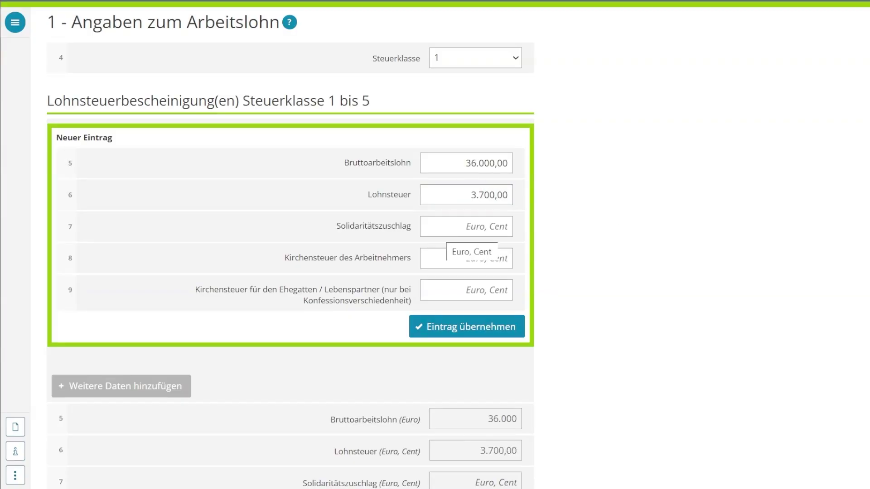
click(453, 226)
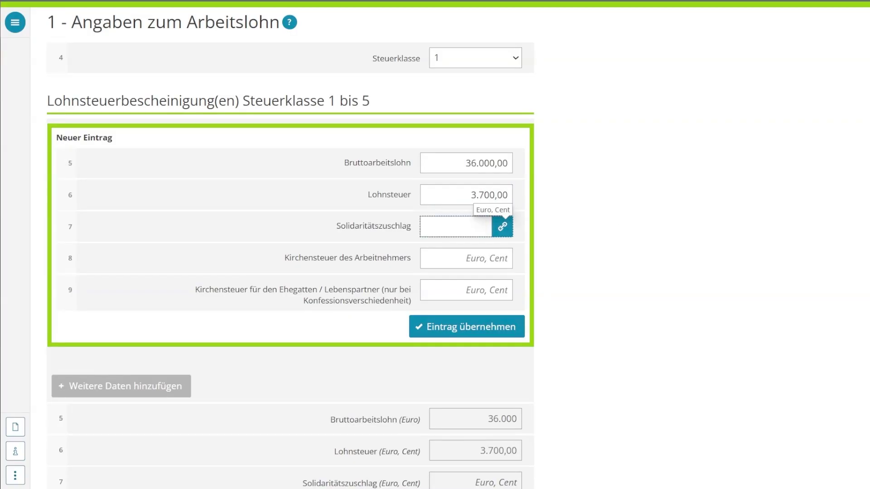
click(659, 269)
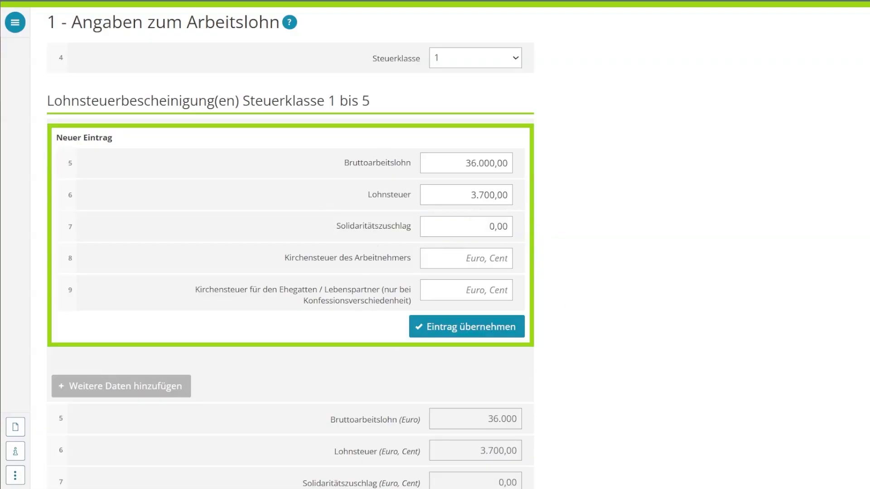
scroll(574, 223, down, 10)
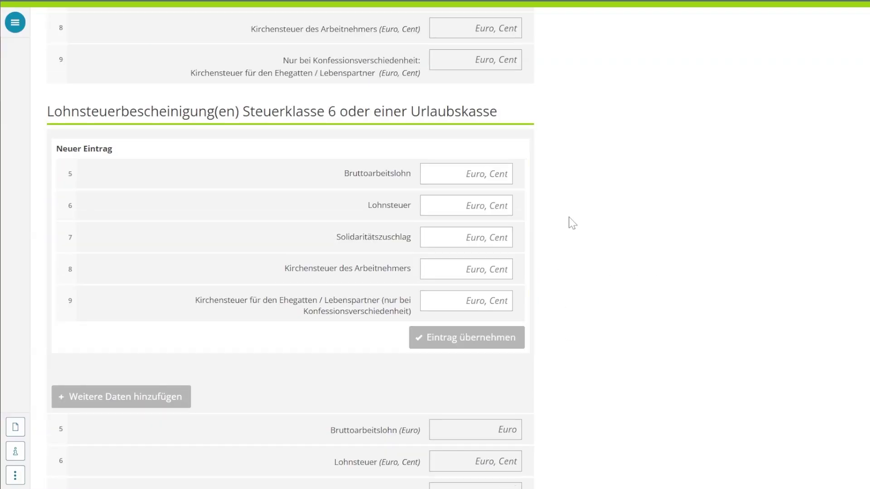
Check the recorded wage entry and reselect Steuerklasse 1 in line 4
scroll(572, 222, up, 6)
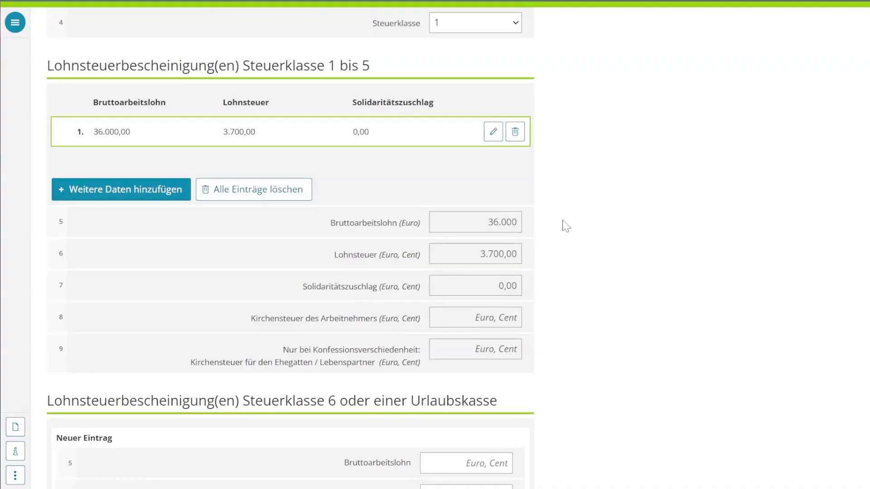
scroll(562, 224, up, 4)
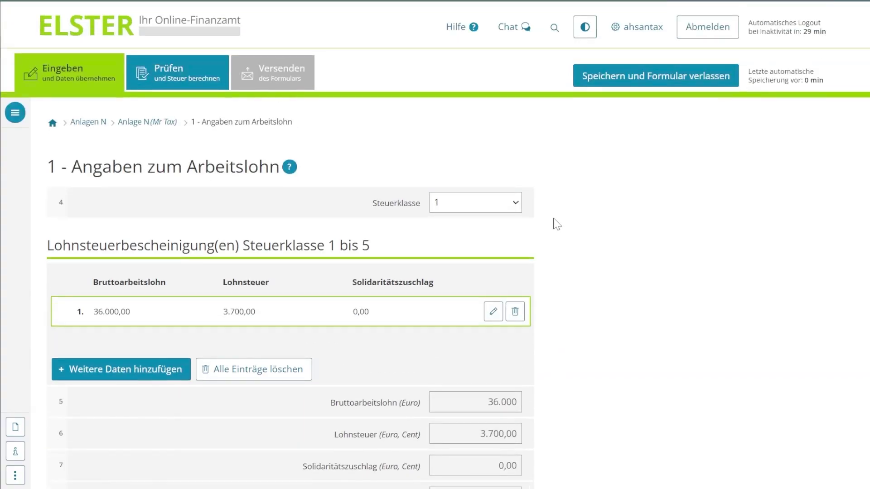
click(476, 203)
click(465, 239)
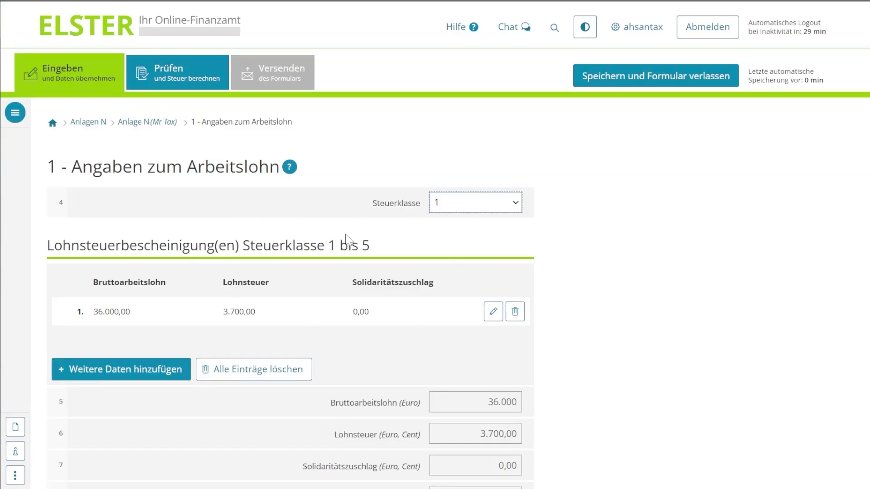
Look over the Steuerklasse 6 section and continue to section 2 on Versorgungsbezüge, Entschädigungen and Arbeitslohn für mehrere Jahre
scroll(495, 329, down, 5)
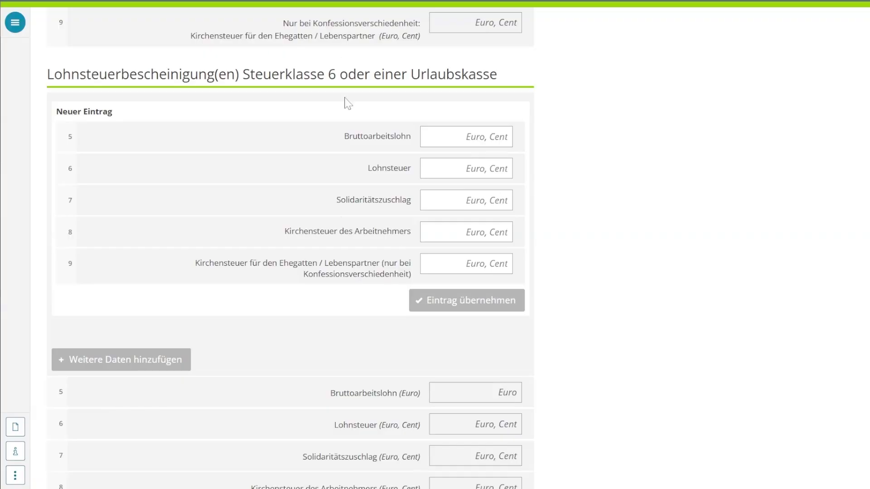
scroll(428, 254, down, 6)
click(501, 396)
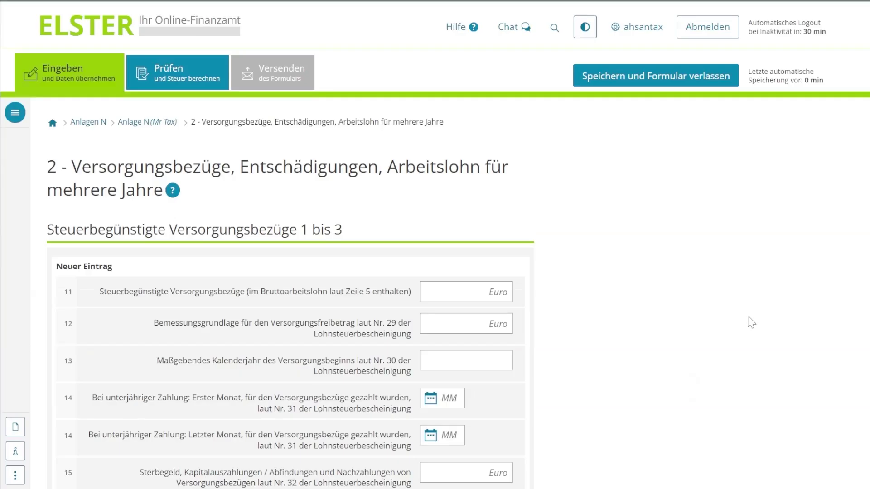
Check the Zeile 5 reference in line 11 and enter 30 as the Steuerbegünstigte Versorgungsbezüge
click(357, 297)
click(359, 297)
drag(347, 292, 372, 303)
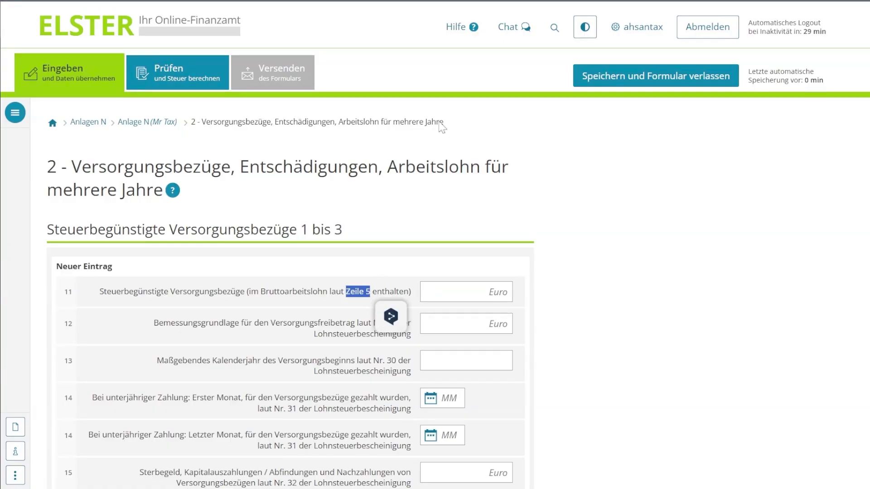
click(550, 226)
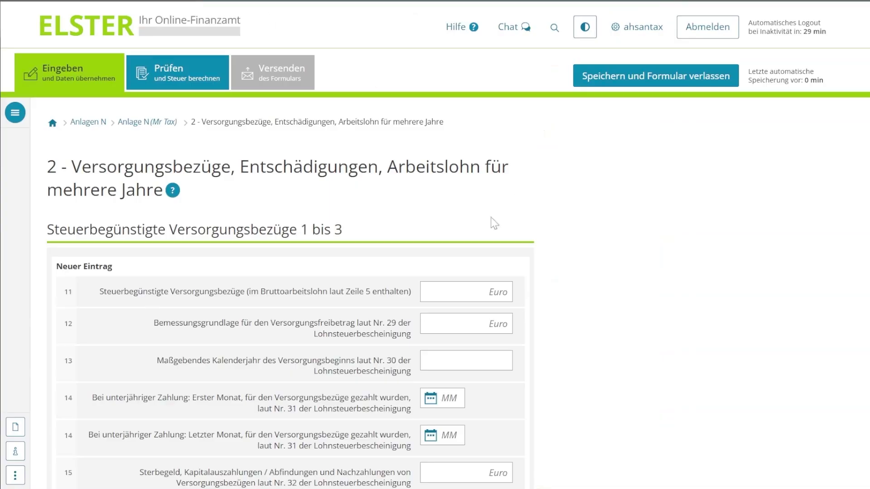
click(487, 292)
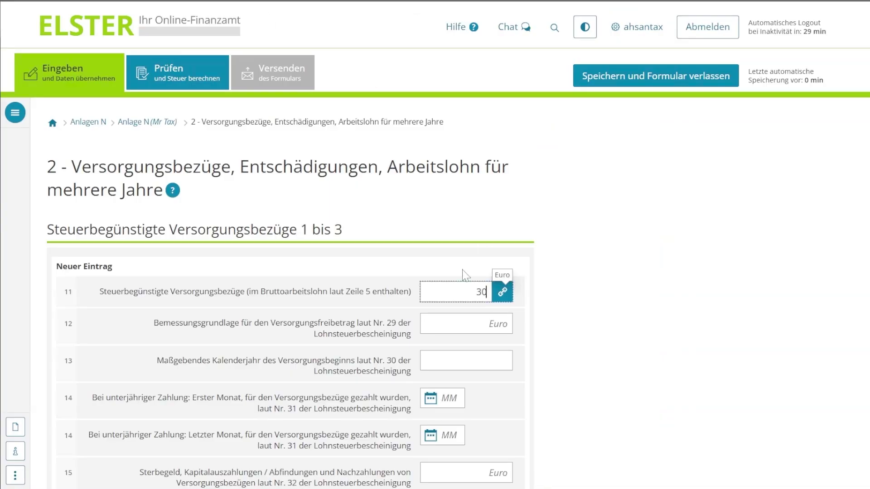
text(30,92)
click(620, 318)
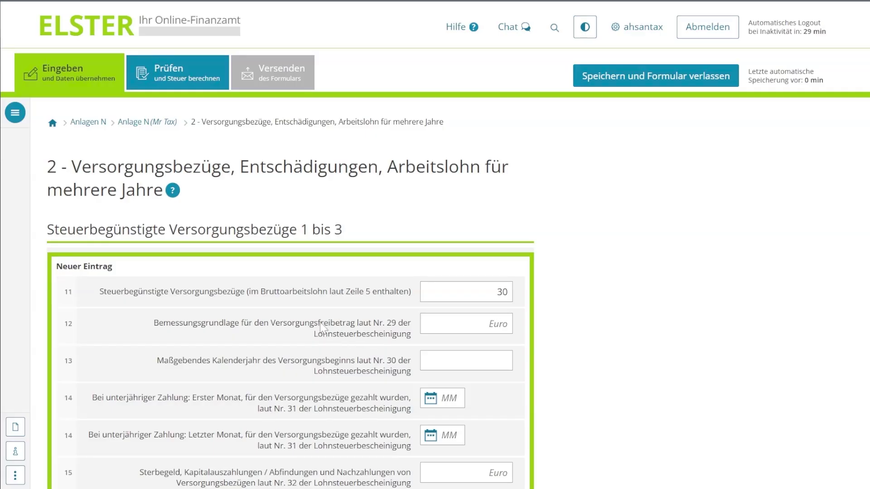
Check line 12's reference to Nr. 29 of the Lohnsteuerbescheinigung and its Bemessungsgrundlage field
drag(355, 324, 410, 341)
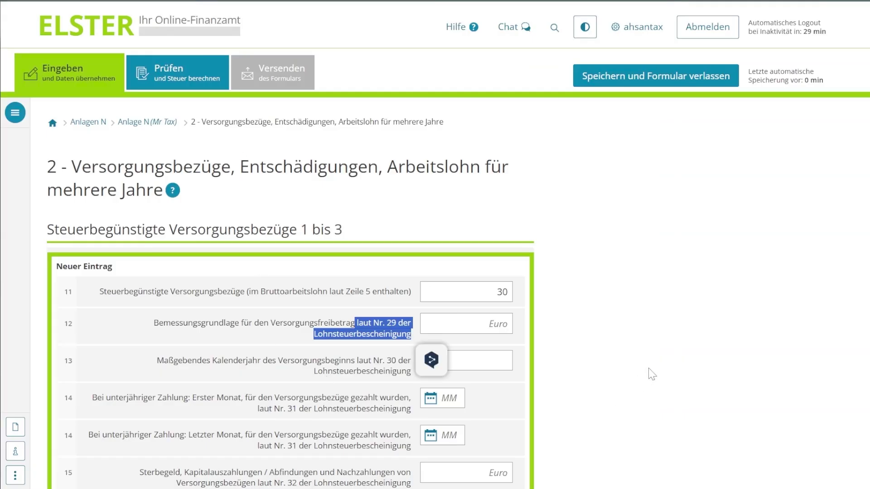
click(648, 372)
click(469, 324)
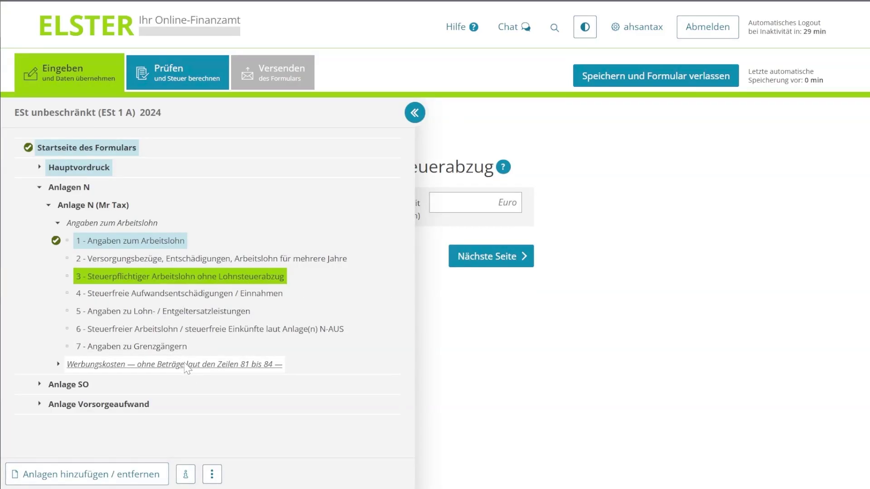
Go to section 10 Aufwendungen für Arbeitsmittel under Werbungskosten and record Büromaterial with 150 Euro
click(186, 366)
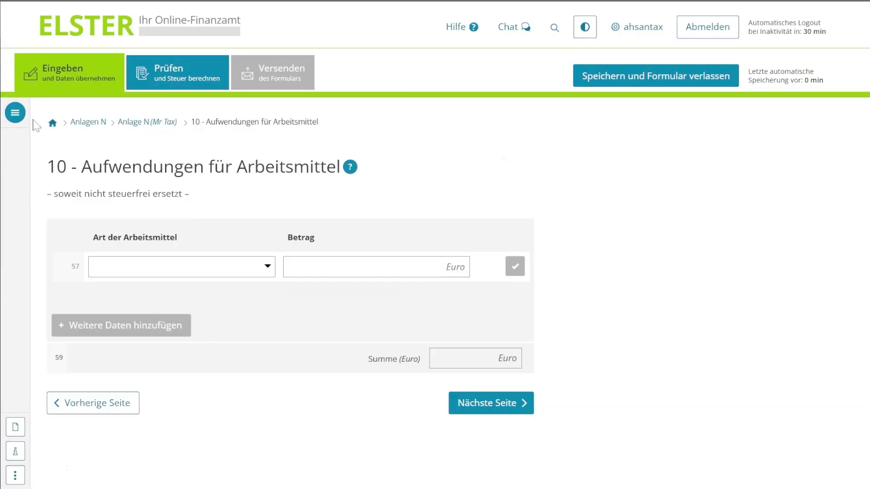
click(226, 270)
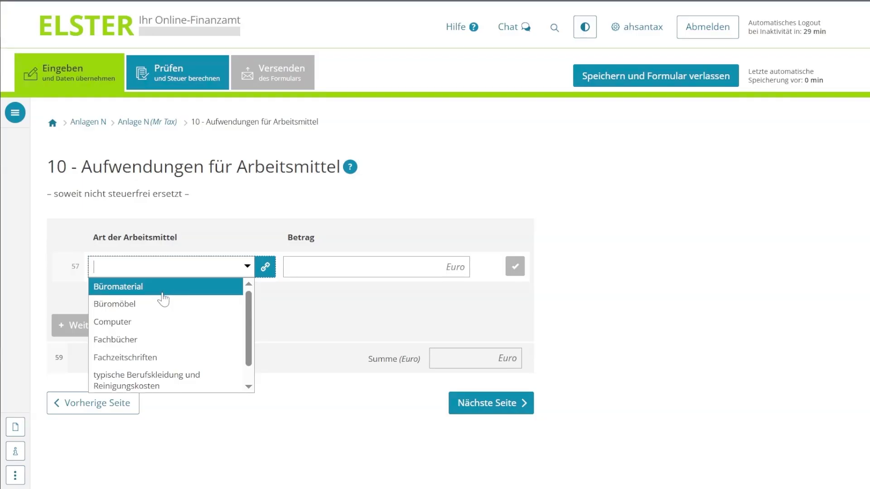
click(141, 290)
key(Tab)
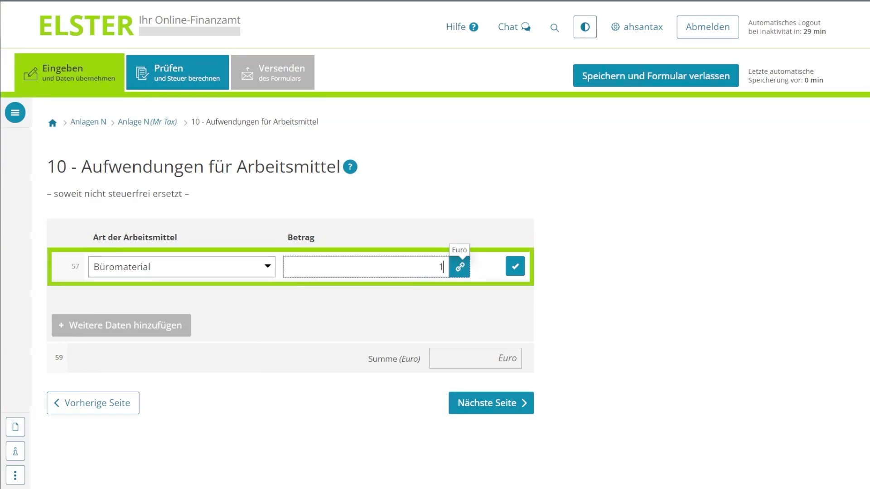
click(515, 267)
scroll(286, 267, down, 3)
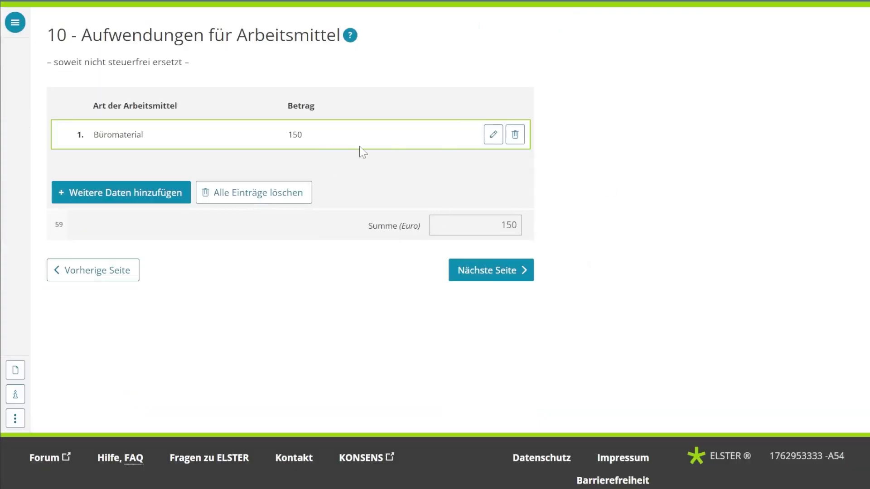
Add Computer with 500 Euro and Werkzeuge with 285 Euro as further Arbeitsmittel entries
click(129, 198)
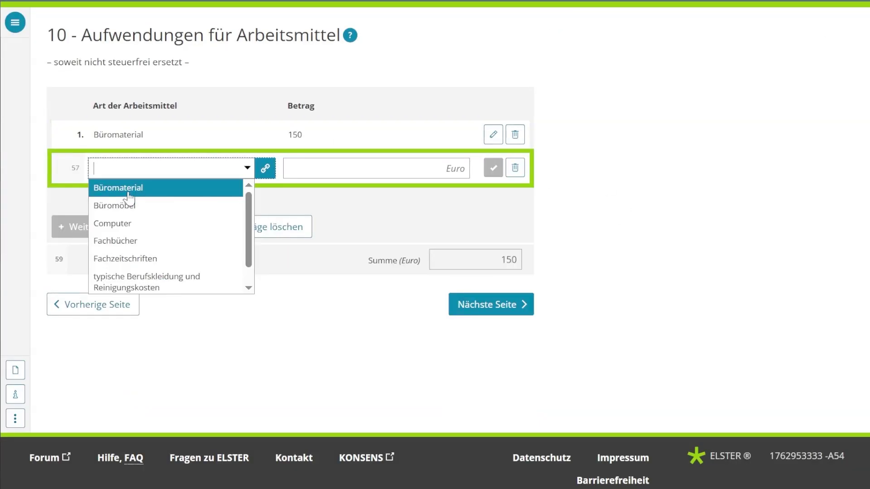
click(128, 223)
click(444, 168)
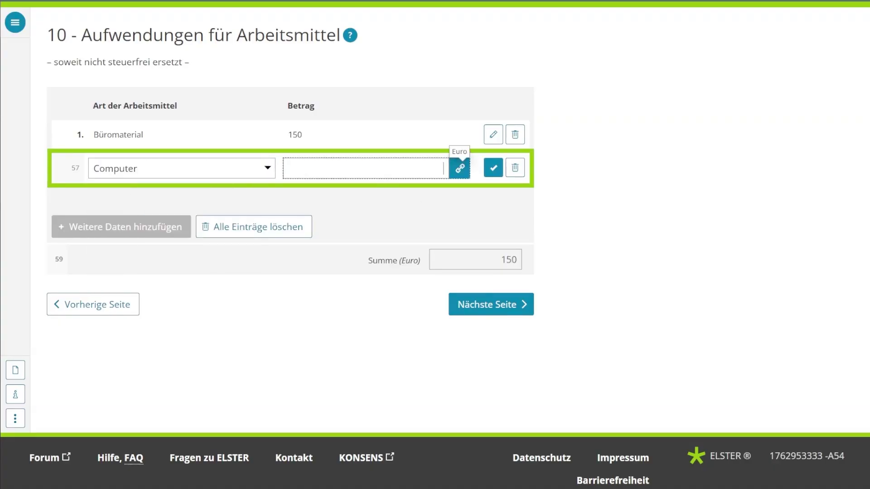
text(500)
click(493, 168)
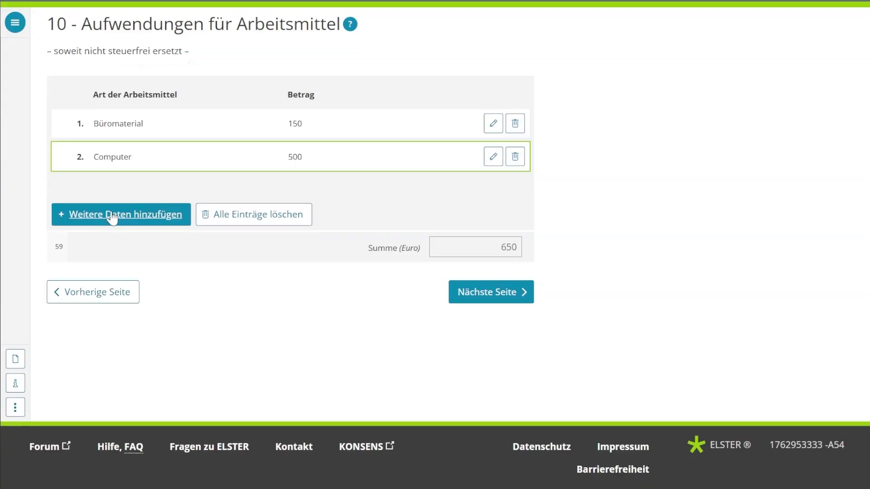
click(112, 219)
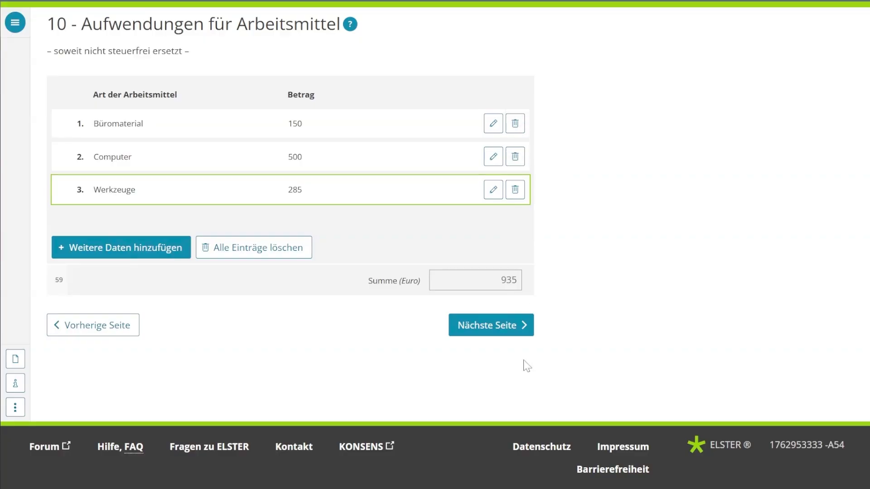
Go to section 11 Häusliches Arbeitszimmer, look through the expense types and leave Jahrespauschale (ggf. zeitanteilig) selected in line 60
click(519, 329)
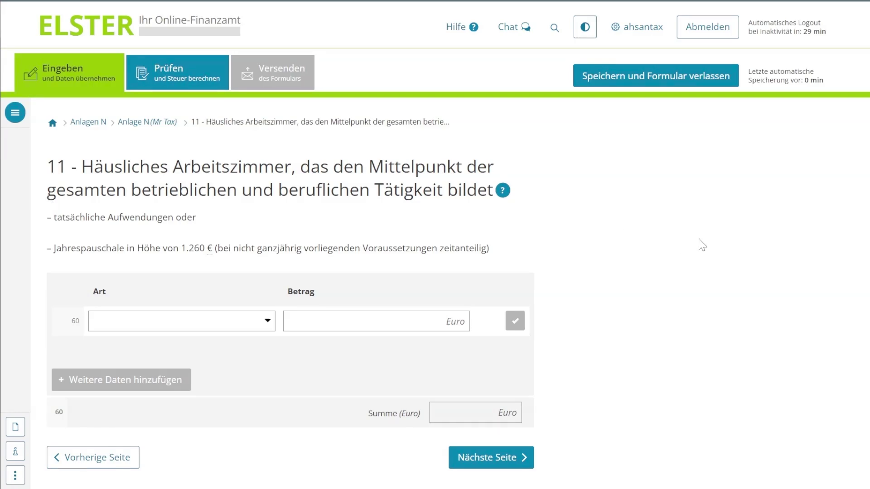
click(268, 321)
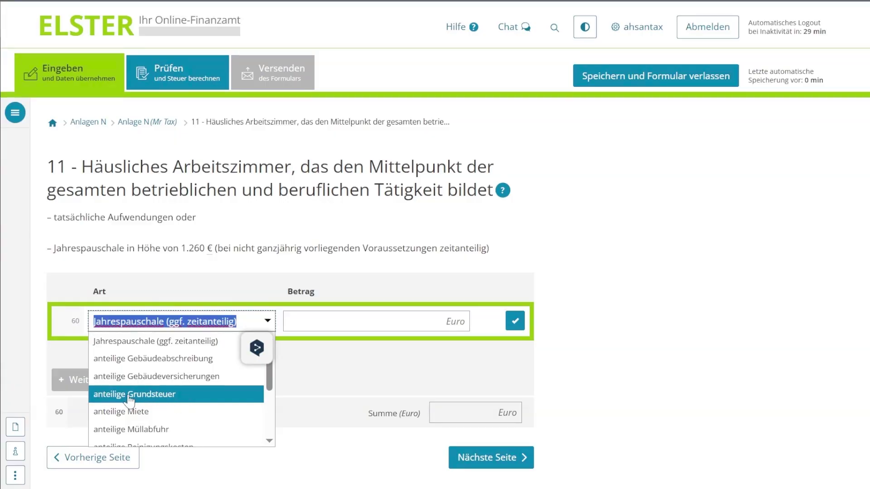
scroll(181, 415, down, 2)
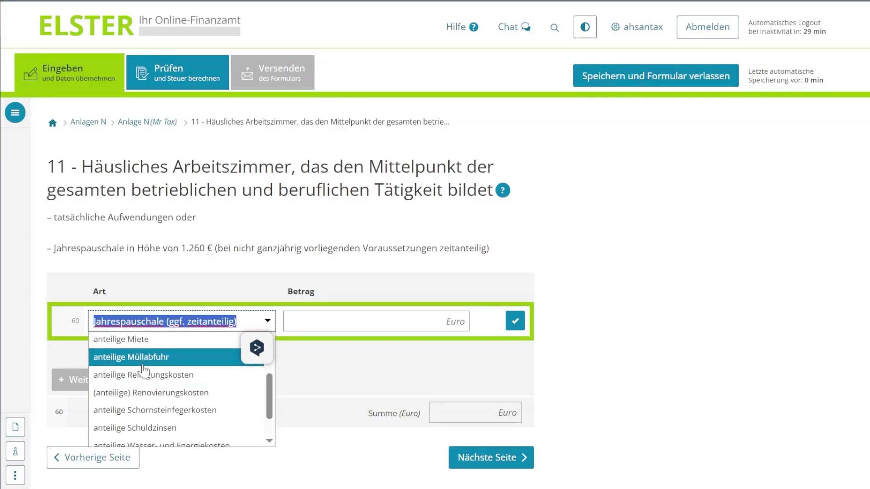
scroll(162, 374, down, 1)
scroll(162, 374, down, 3)
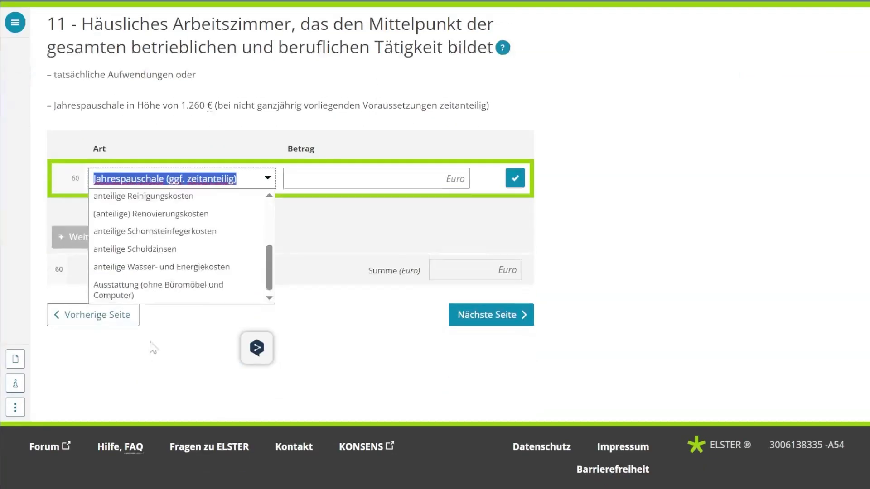
click(344, 229)
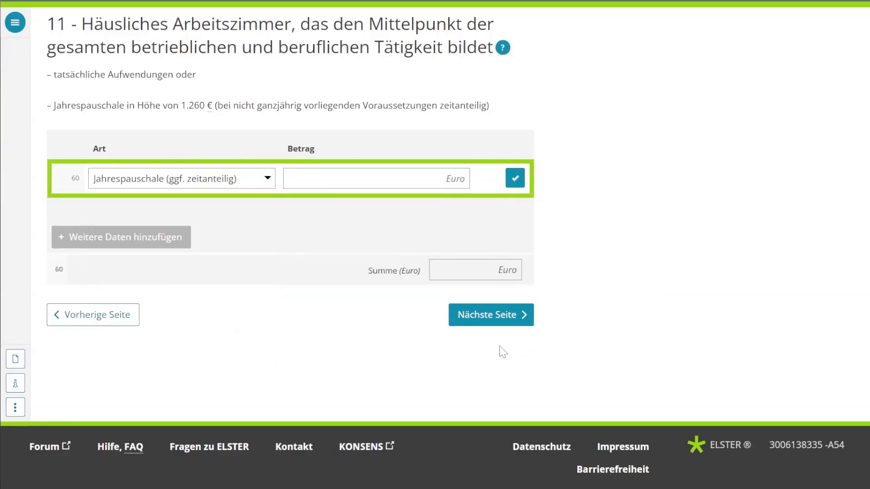
Go to section 12 on the daily flat rate for home office work and enter 30 calendar days in line 61
click(479, 317)
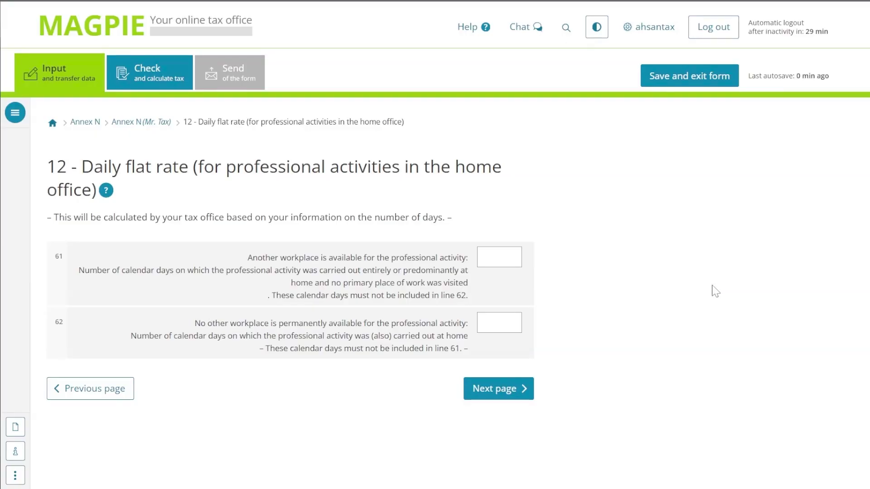
click(494, 256)
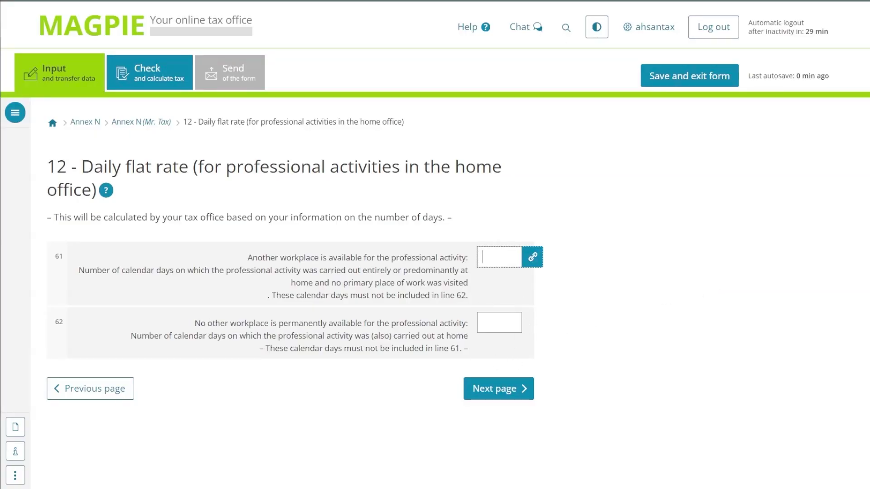
text(30)
Go to section 13 Fortbildungskosten and record Kursgebühren with 500 Euro
click(501, 399)
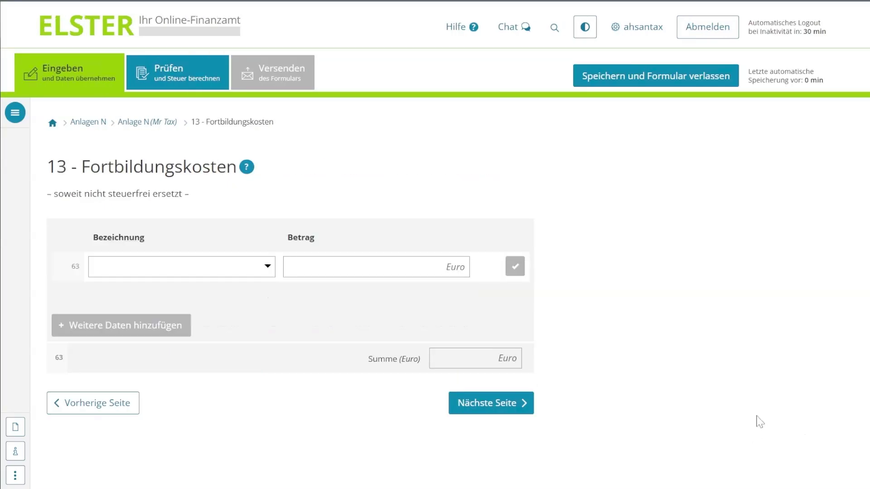
click(267, 266)
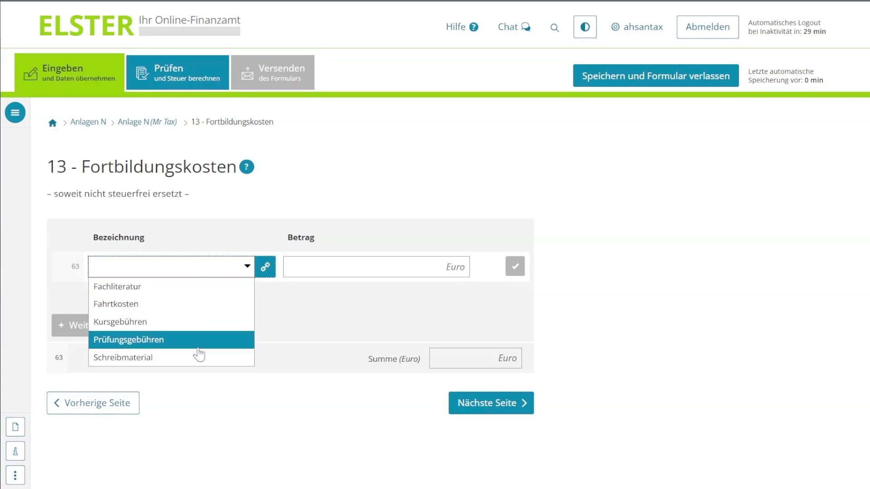
click(148, 323)
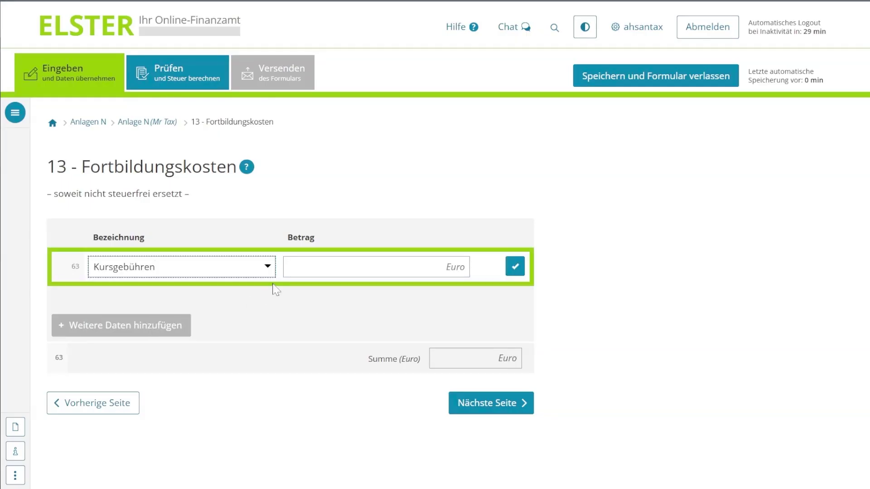
key(Tab)
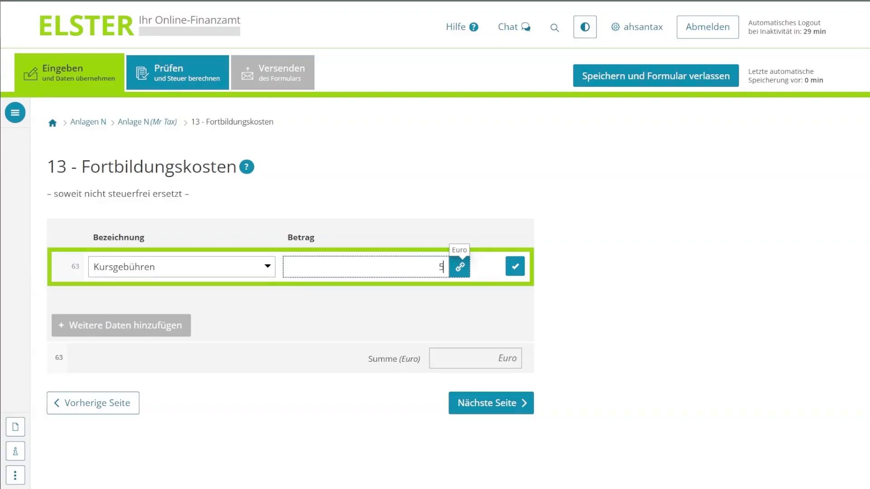
click(516, 267)
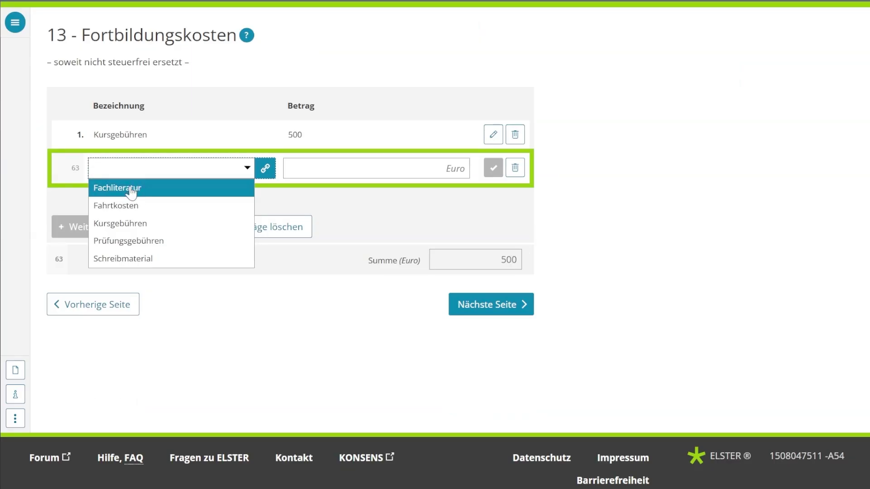
Add Fachliteratur with 20 Euro as the second Fortbildungskosten entry
click(131, 192)
key(Tab)
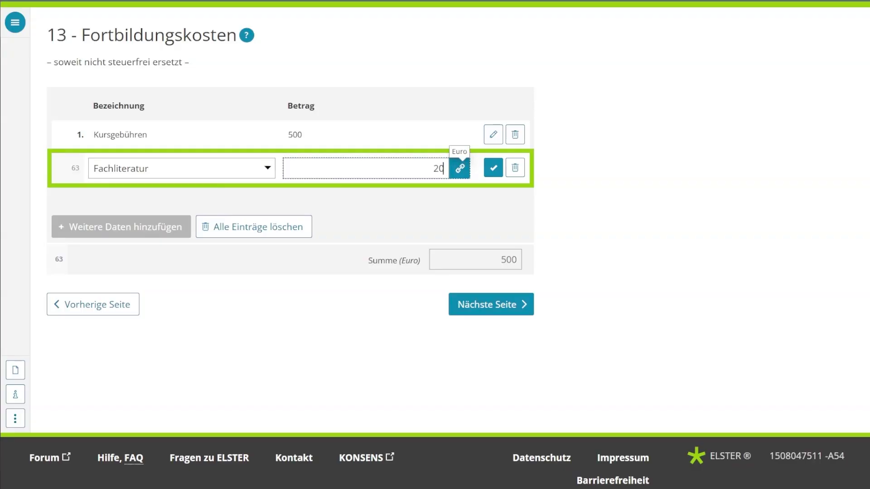
click(493, 168)
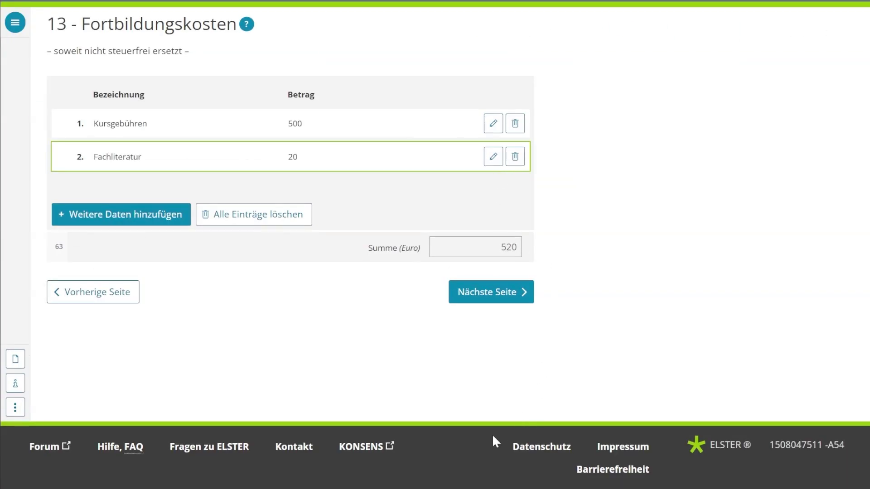
scroll(712, 290, up, 3)
scroll(712, 290, up, 1)
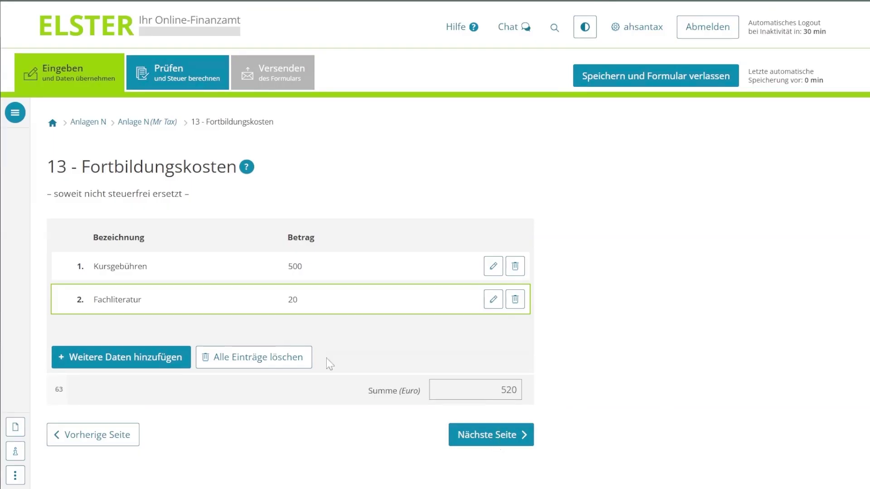
click(117, 365)
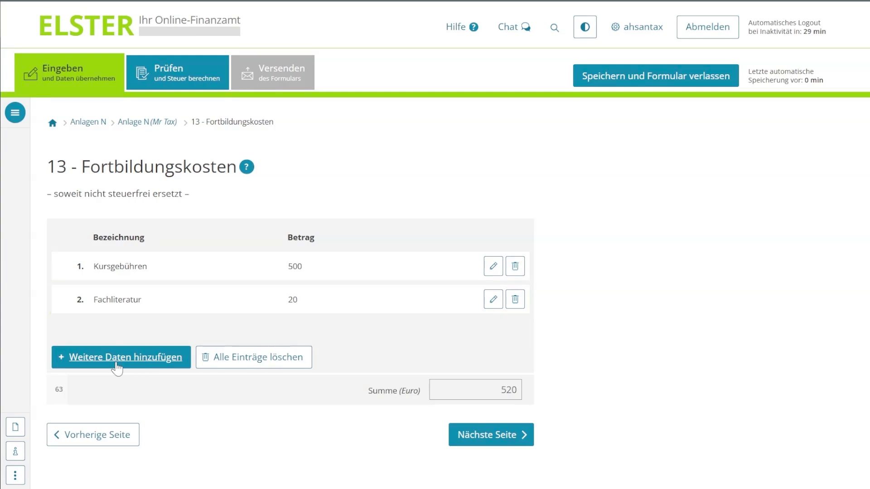
click(177, 421)
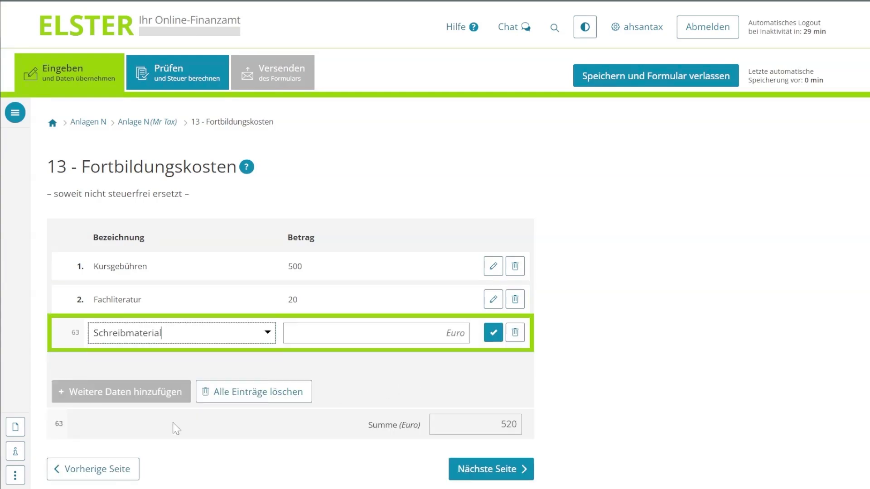
click(515, 332)
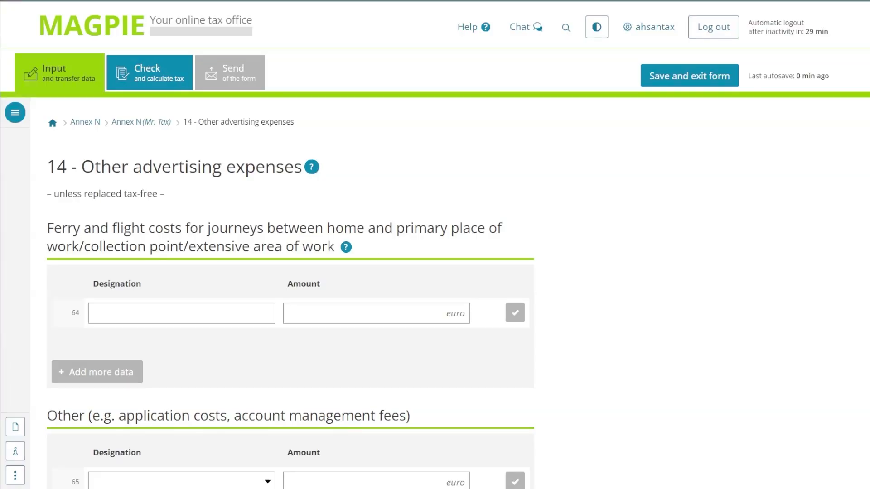
Read the help on ferry and flight costs in section 14 Other advertising expenses, then close it
click(346, 246)
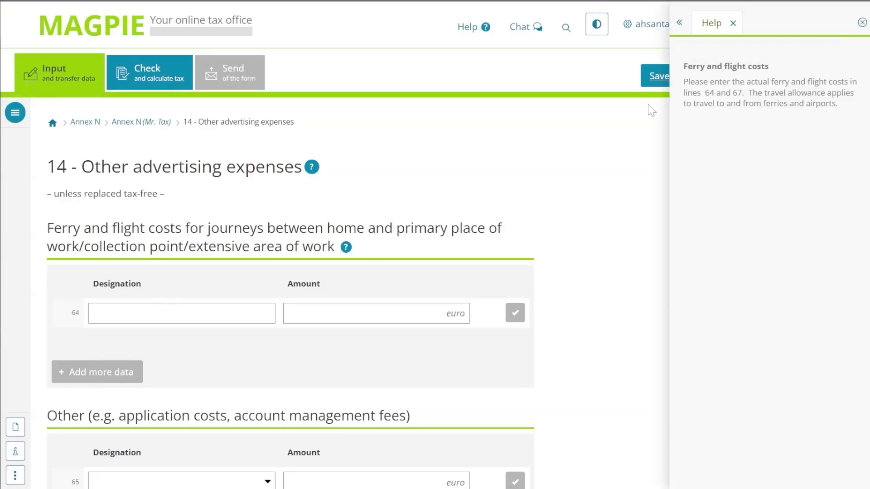
click(858, 20)
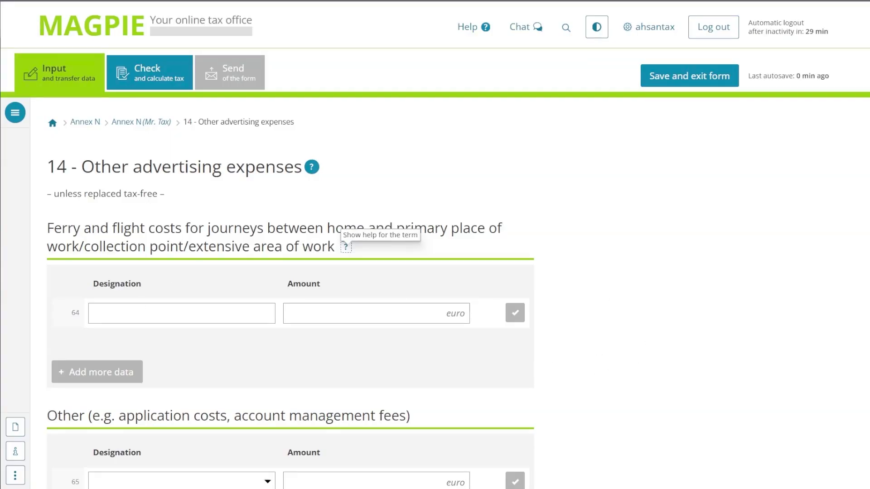
key(Tab)
click(589, 296)
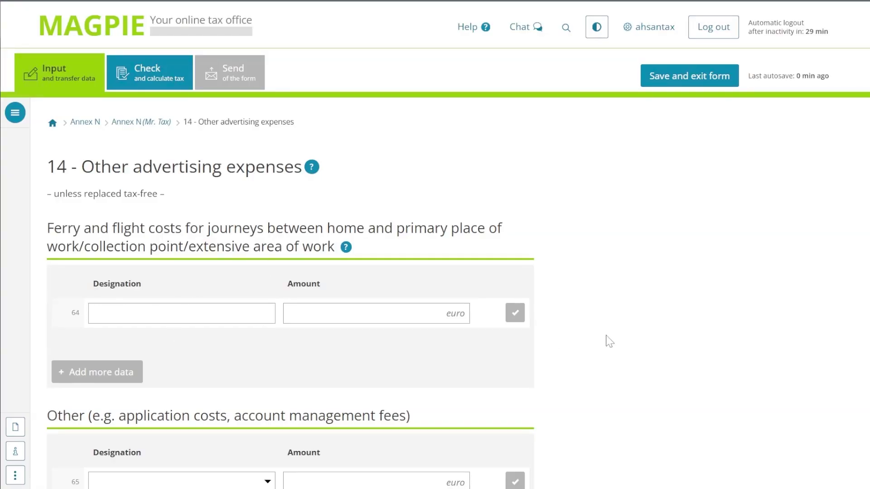
Under Other in section 14, record Advertising costs with 250 Euro and Telefonkosten/Porto with 20 Euro
scroll(589, 337, down, 3)
click(266, 363)
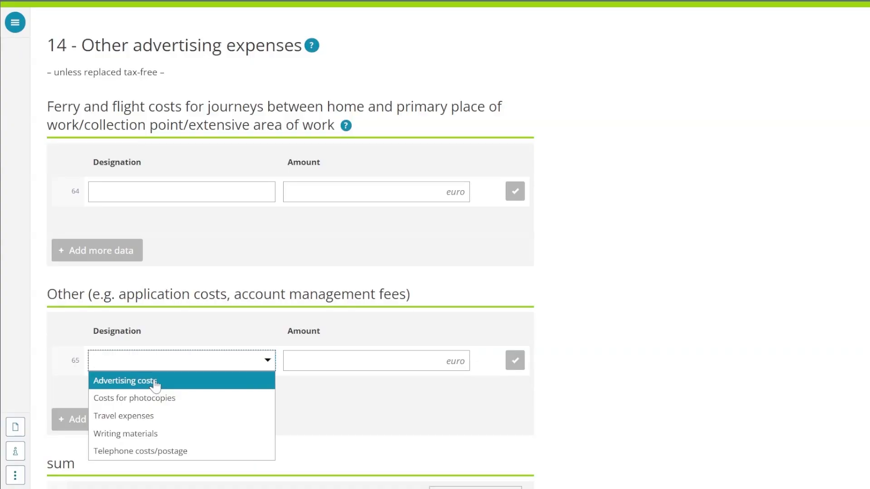
click(179, 383)
click(269, 362)
click(269, 363)
click(349, 434)
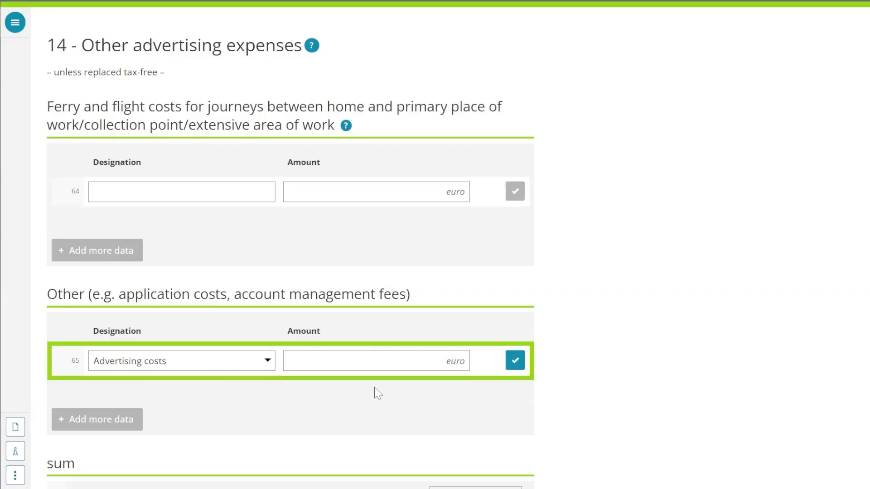
click(344, 366)
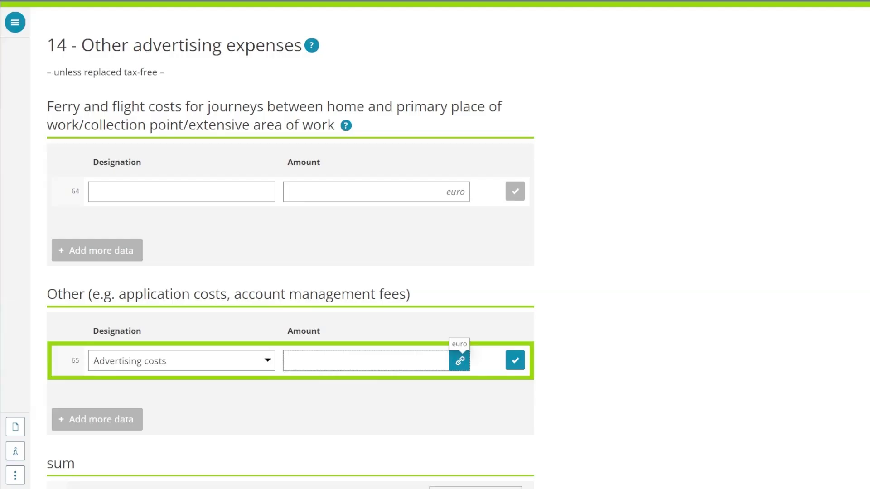
text(250)
click(515, 360)
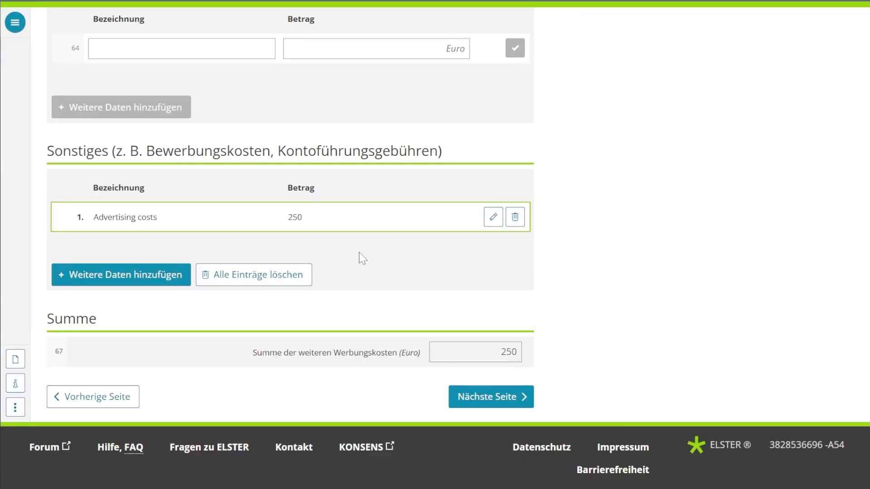
click(77, 274)
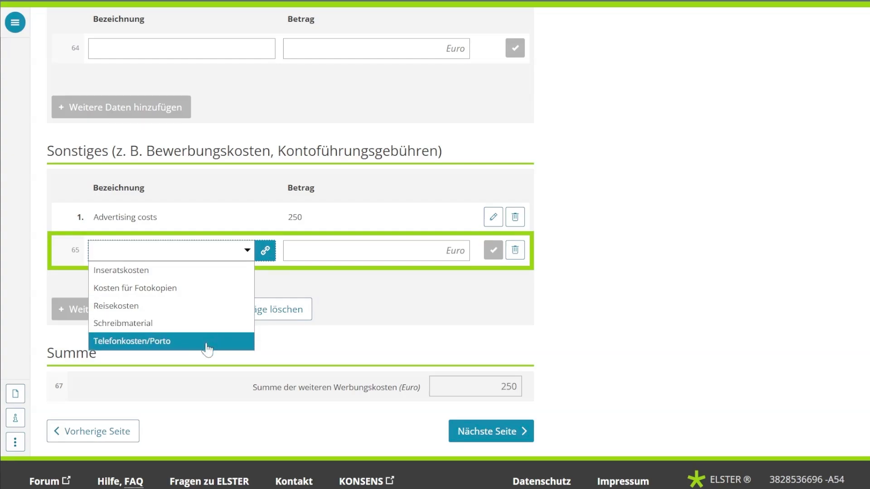
click(185, 344)
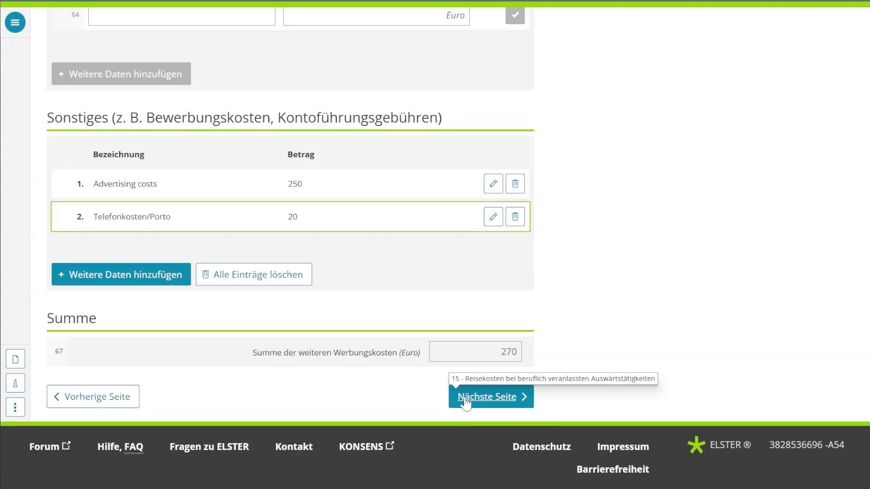
Go to section 15 Reisekosten, read the Fahrtkosten help on the per-kilometre rate for a Pkw, and close it
click(465, 401)
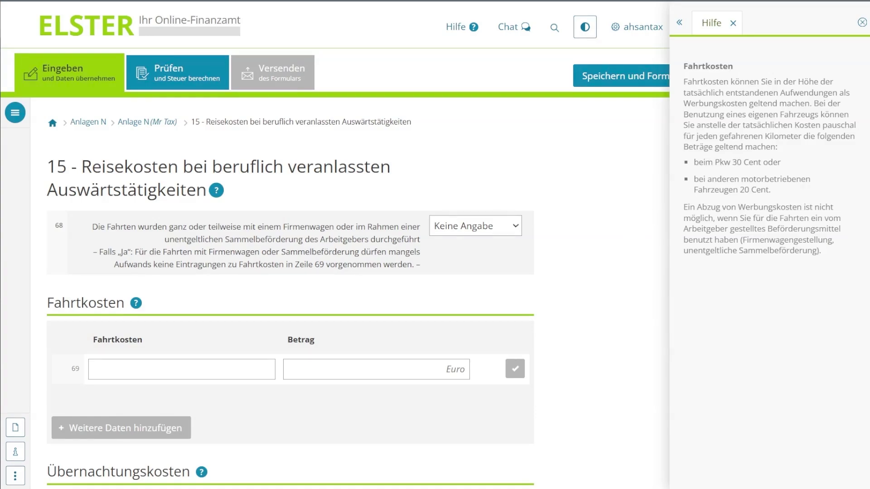
drag(732, 162, 761, 162)
click(763, 165)
click(862, 23)
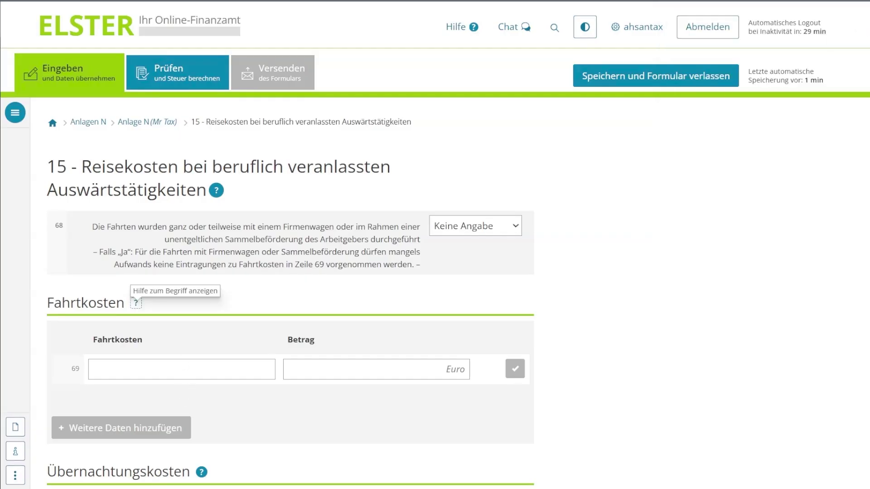
Record XPKW with 1.200 Euro as a Fahrtkosten entry in line 69
click(182, 368)
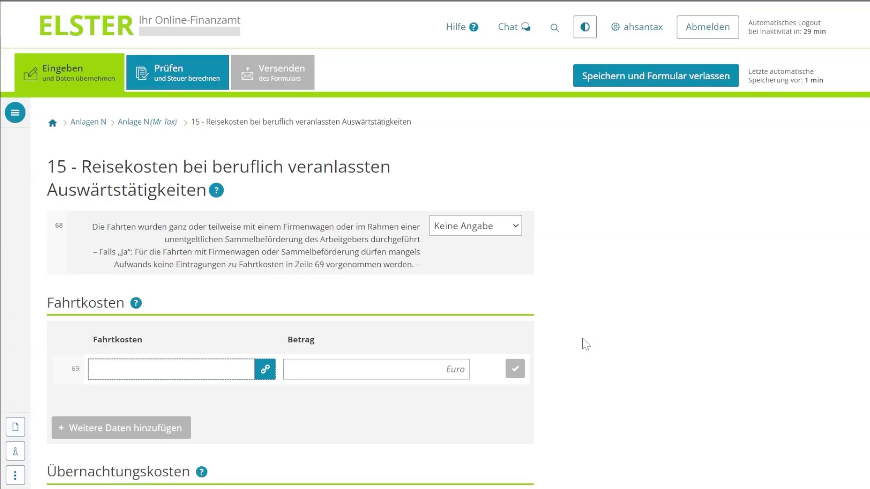
text(XPKW)
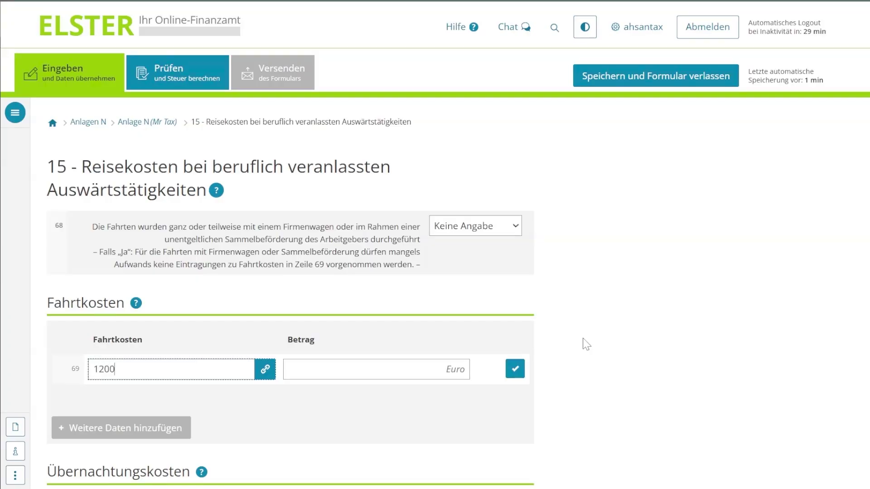
key(Tab)
text(1.200)
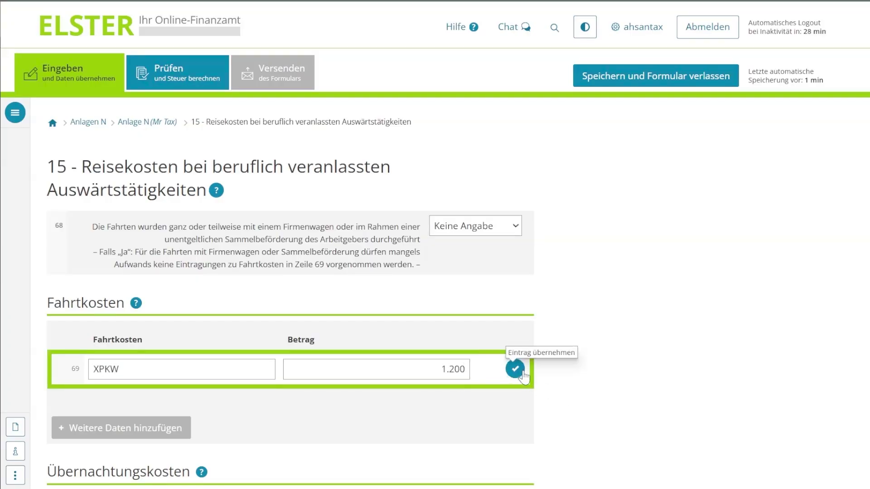
click(517, 372)
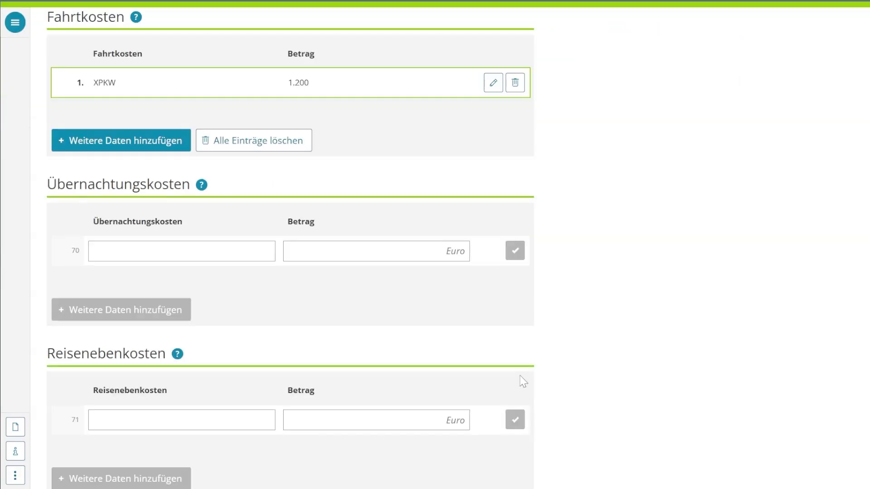
Add Zug with 500 Euro as a second Fahrtkosten entry in section 15 and confirm it
click(101, 140)
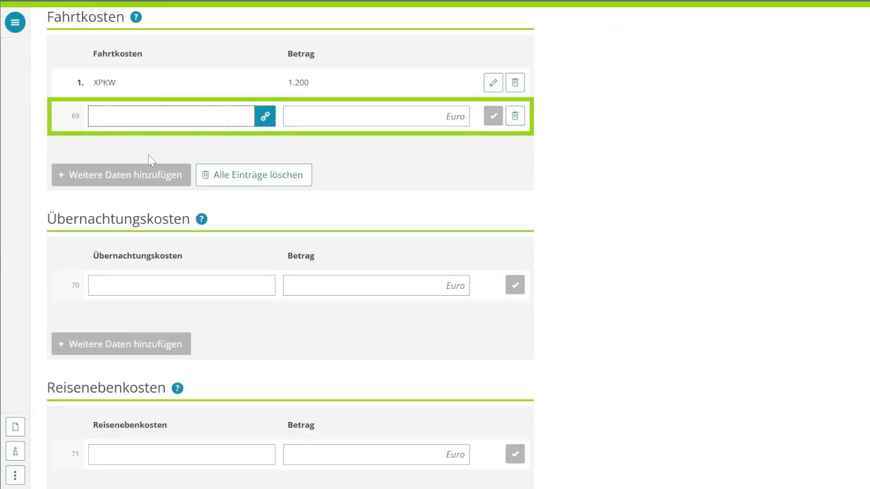
text(Zug)
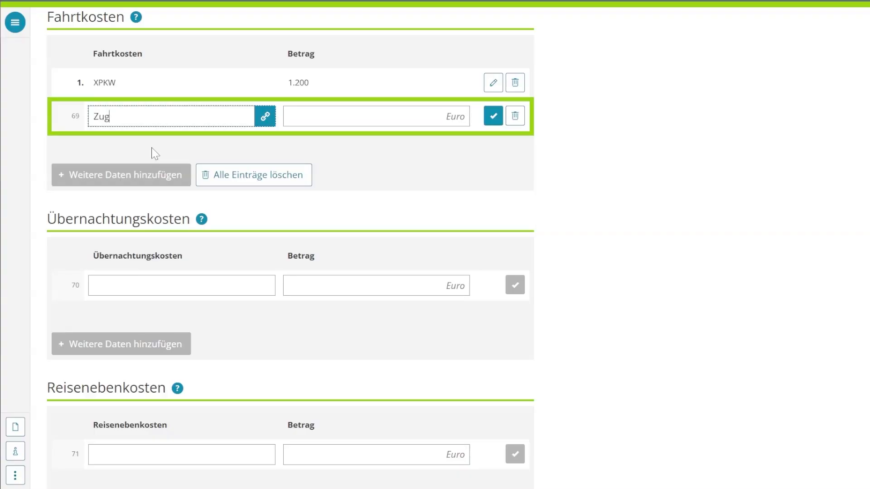
key(Tab)
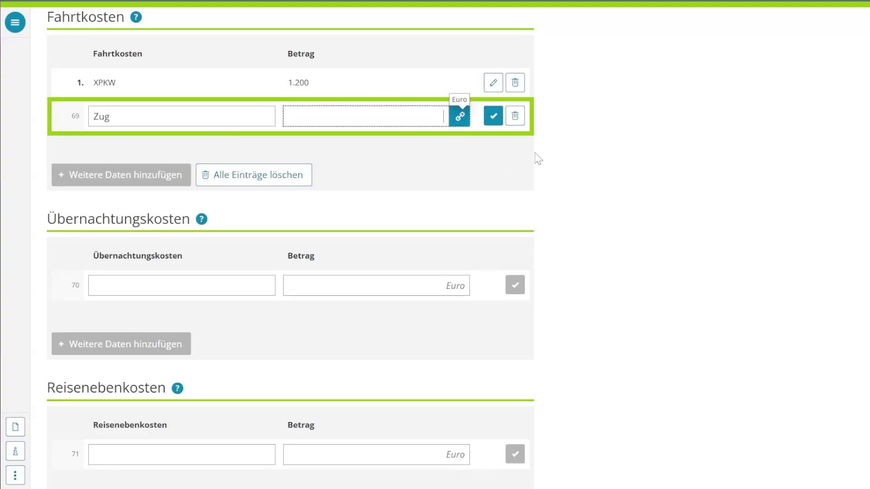
text(500)
key(Tab)
key(Tab)
key(Tab)
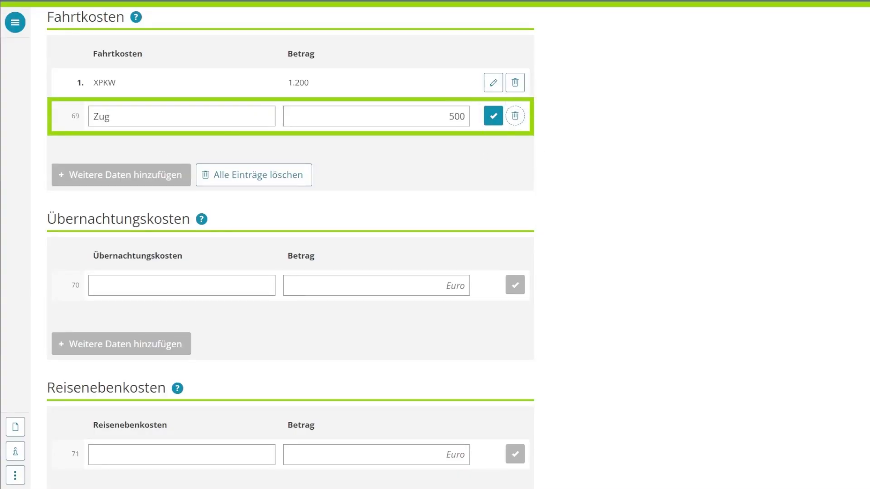
click(494, 116)
scroll(590, 390, down, 5)
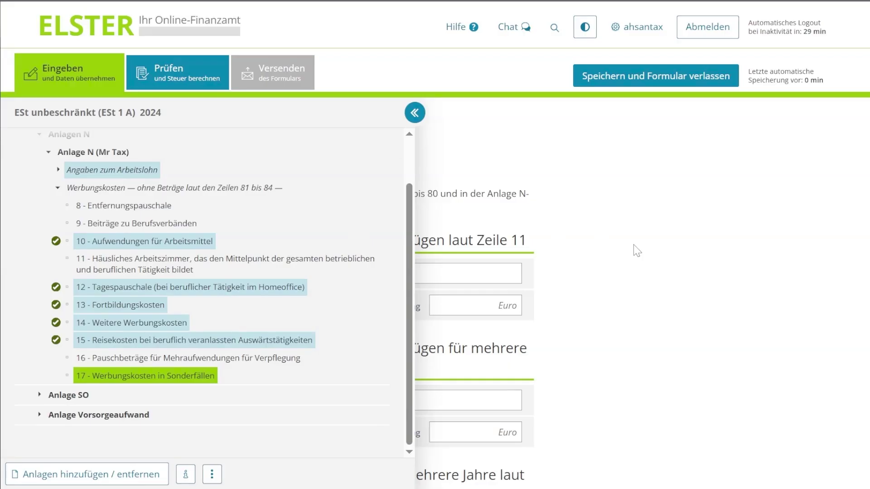
Review section 17 Werbungskosten in Sonderfällen and its help, then apply Anlage N and continue to Anlage Vorsorgeaufwand
scroll(181, 190, up, 2)
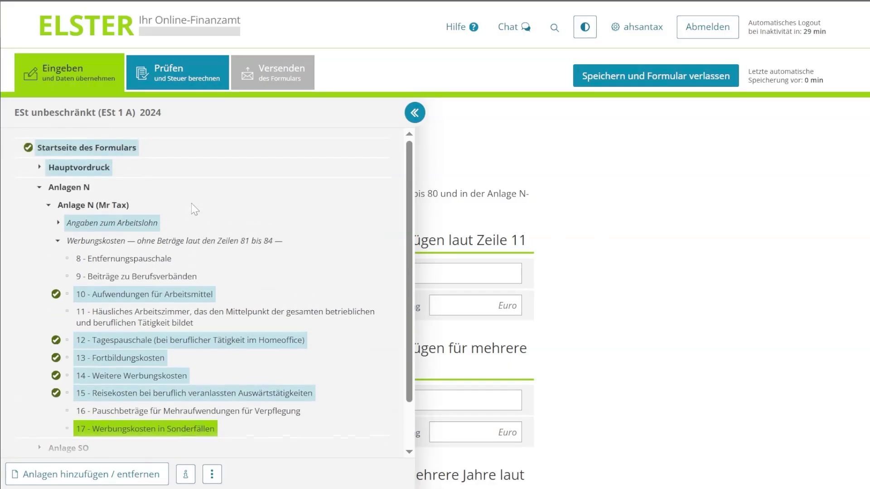
click(414, 113)
scroll(290, 272, down, 8)
scroll(372, 302, down, 3)
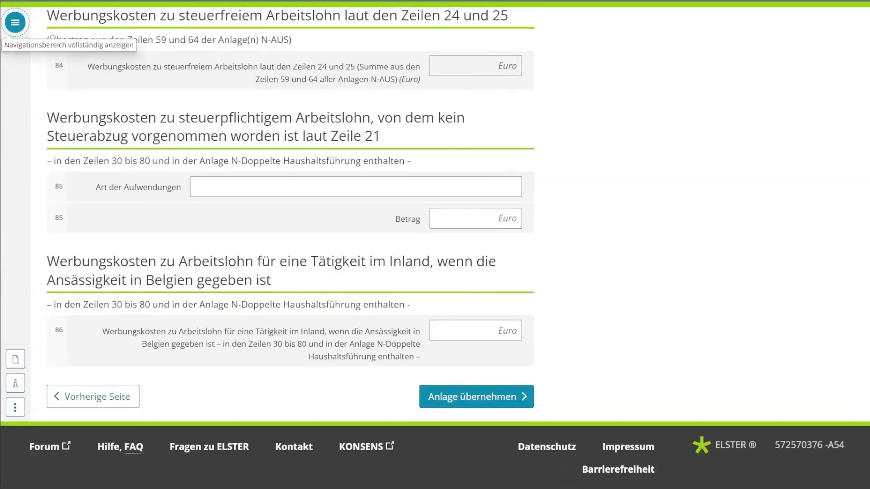
click(354, 159)
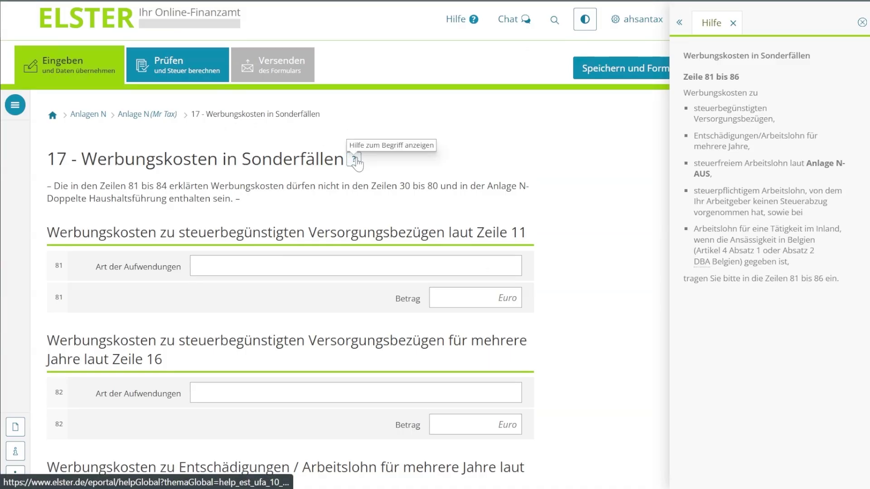
click(862, 23)
scroll(615, 382, down, 10)
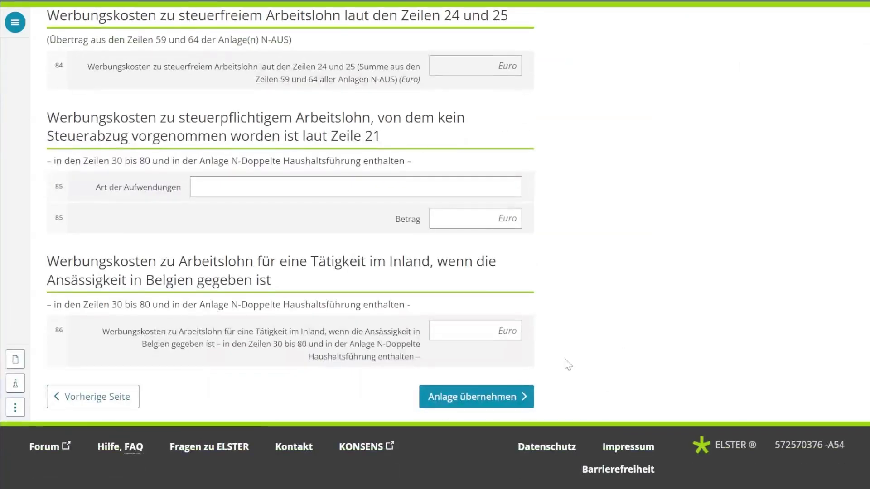
click(466, 405)
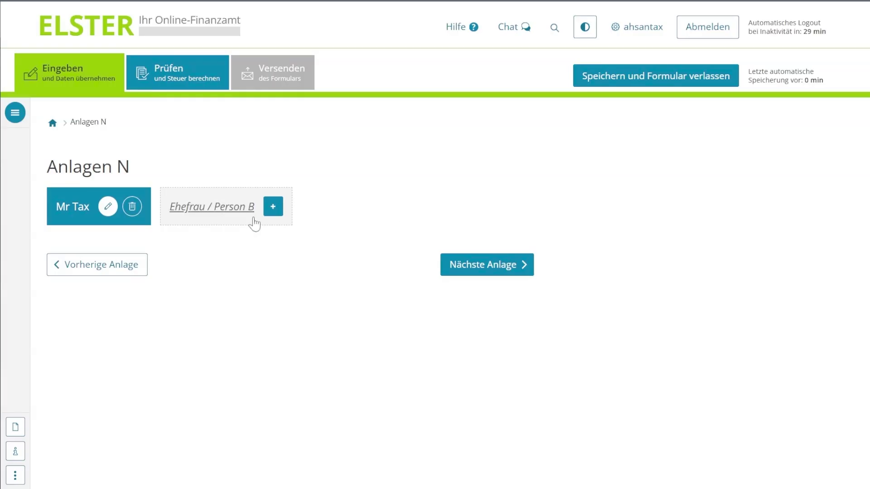
click(495, 273)
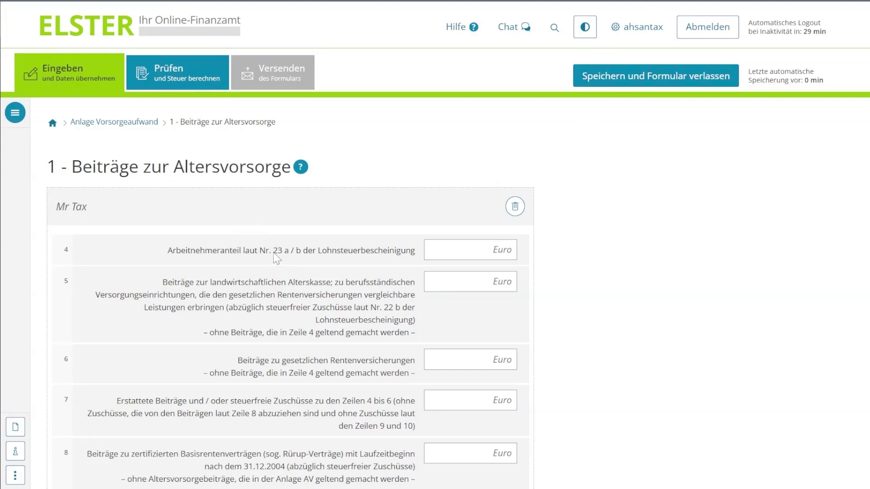
Enter 3.348 Euro as the taxpayer's Arbeitnehmeranteil laut Nr. 23 a / b in line 4 and apply the entry
drag(298, 253, 303, 253)
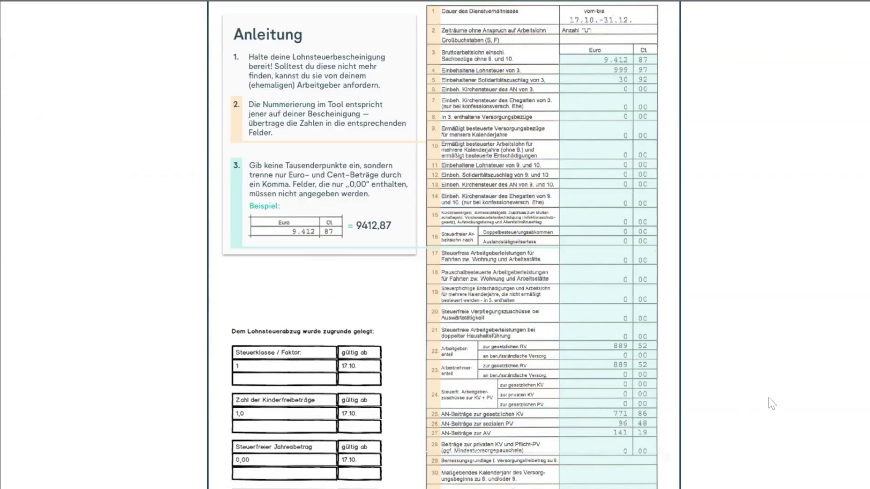
scroll(771, 404, down, 3)
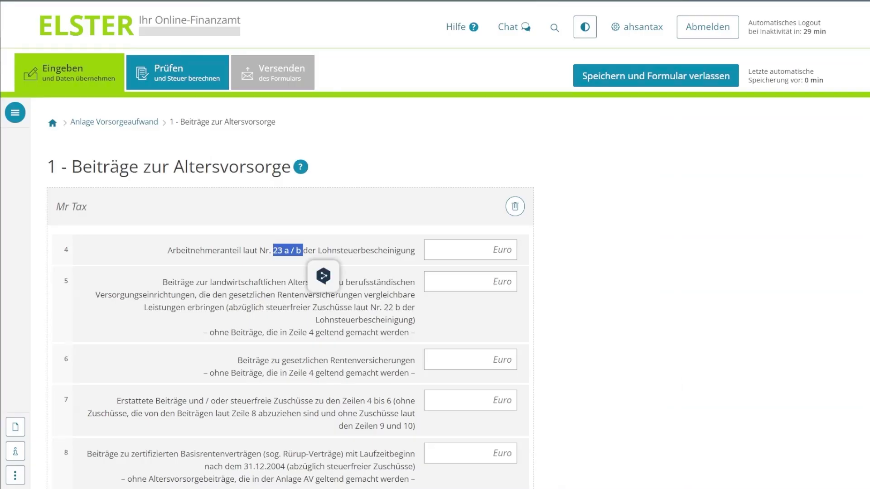
click(460, 249)
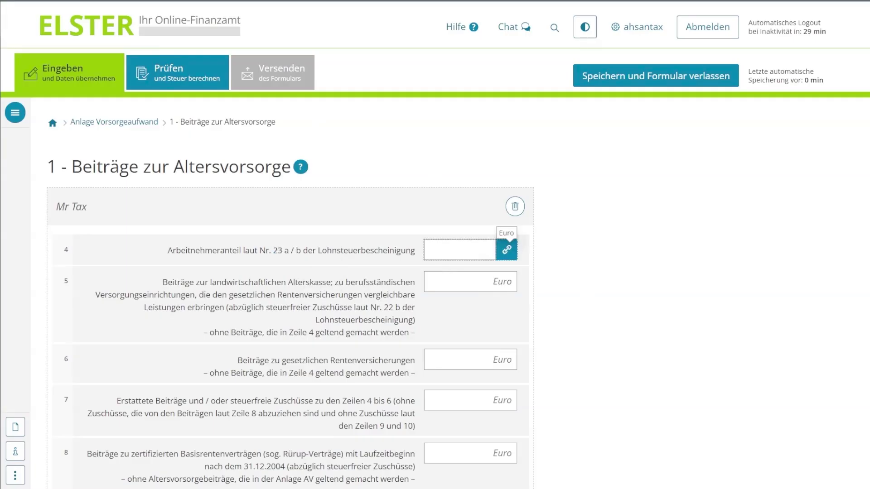
text(3.348)
drag(371, 307, 400, 312)
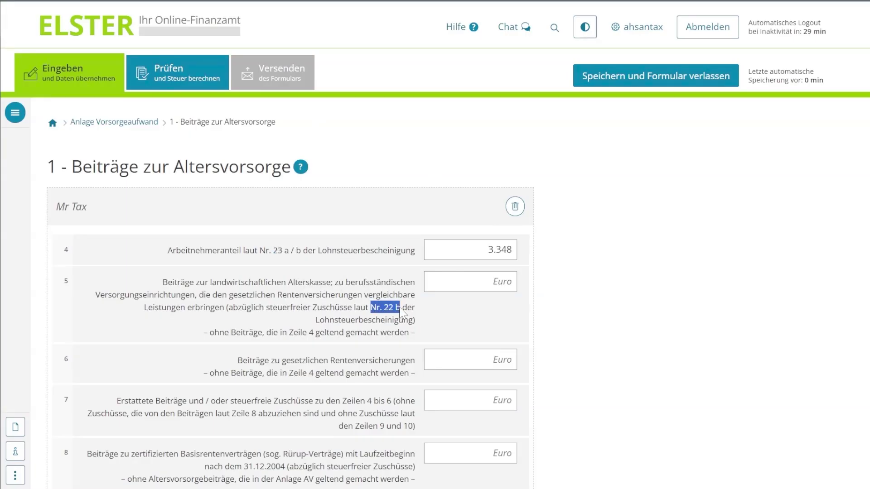
click(309, 385)
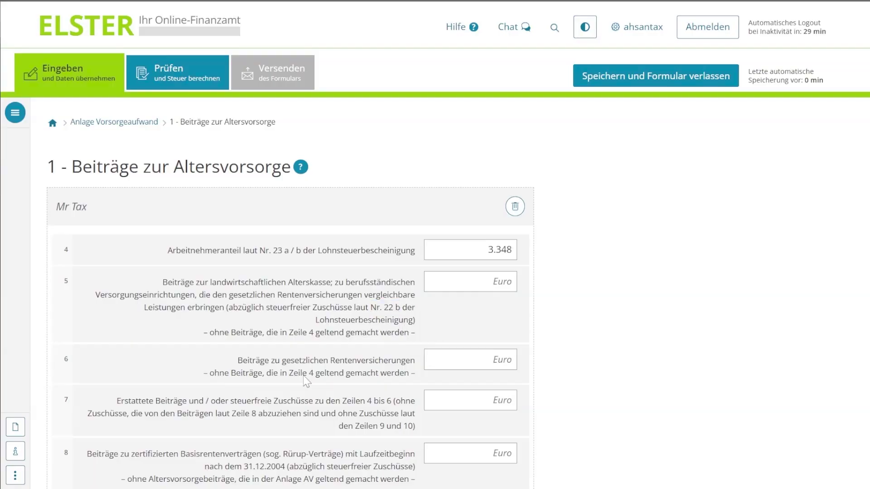
key(Tab)
click(608, 381)
scroll(589, 371, down, 5)
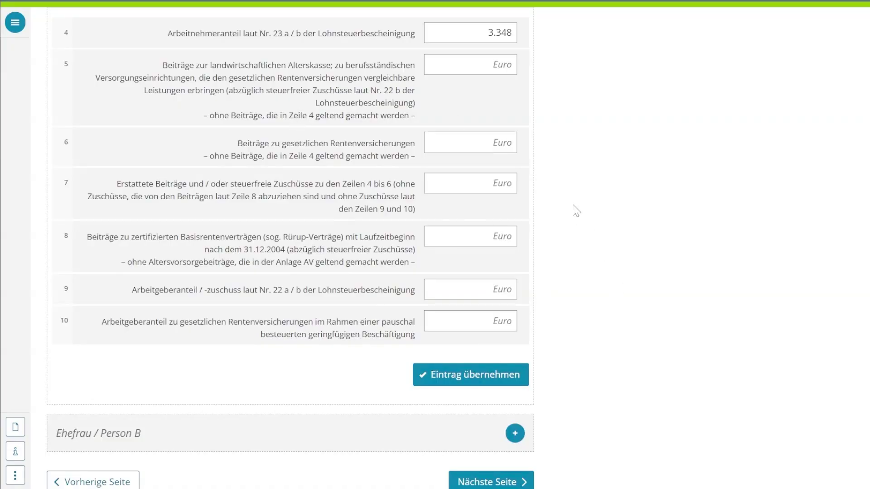
click(453, 379)
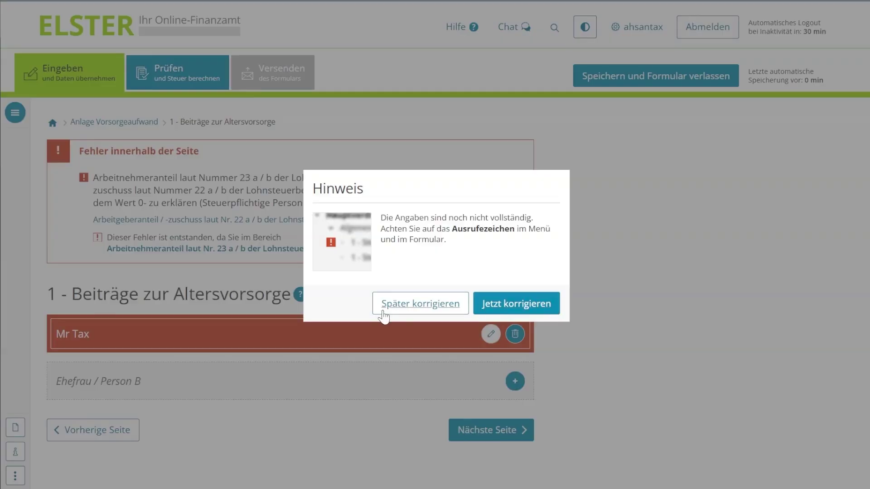
Correct the Altersvorsorge entry by setting Arbeitgeberanteil / -zuschuss laut Nr. 22 a / b in line 9 to 250 Euro, and apply it
click(501, 310)
scroll(584, 360, down, 5)
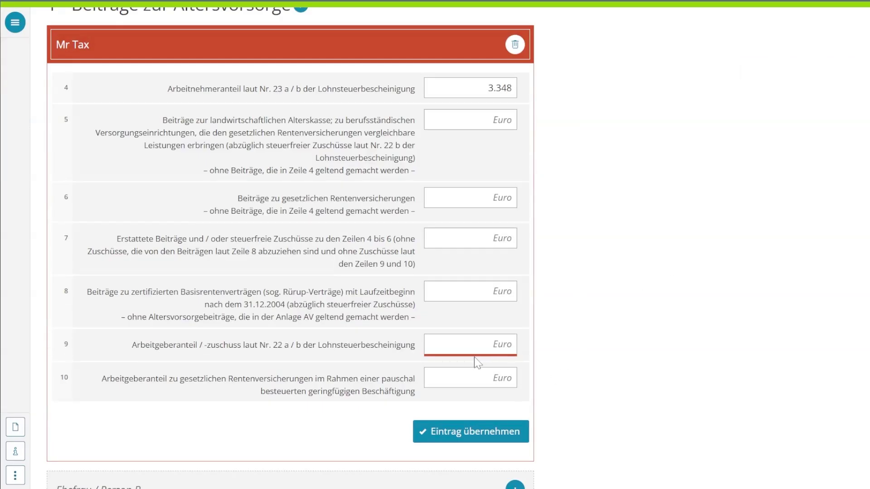
text(250)
click(490, 434)
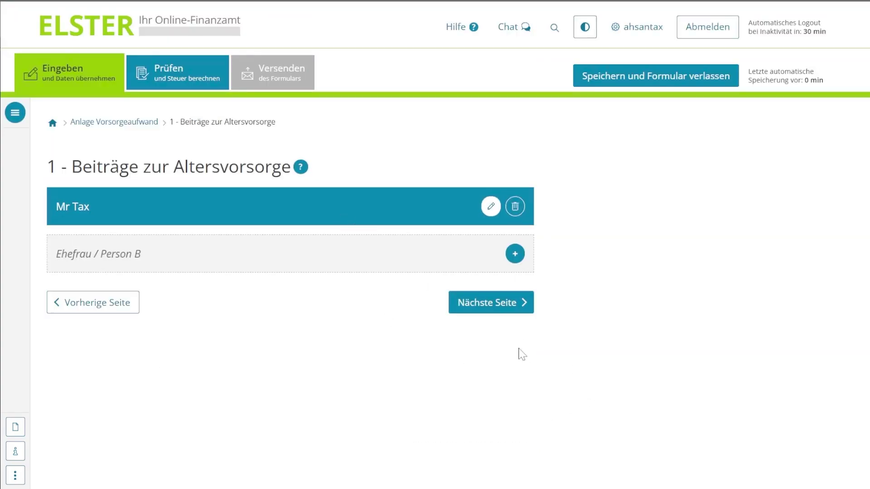
Go to section 2 on inländische gesetzliche Kranken- und Pflegeversicherung and add the taxpayer's details there
click(517, 302)
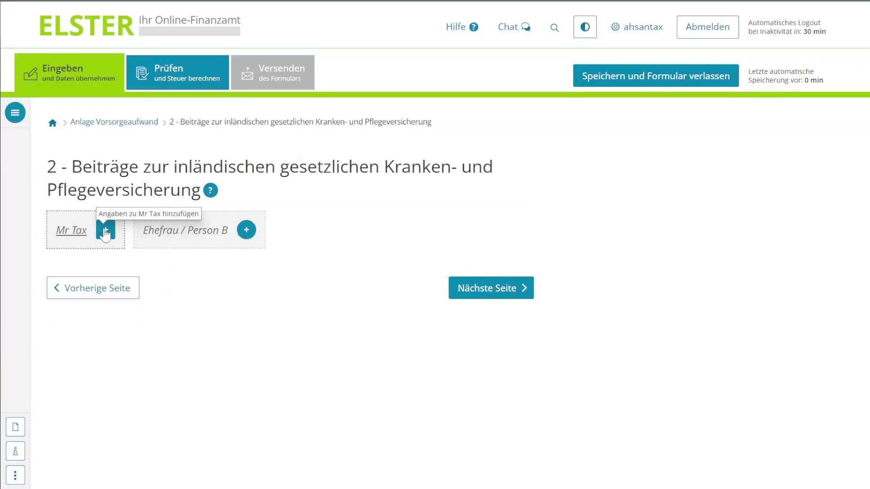
click(101, 229)
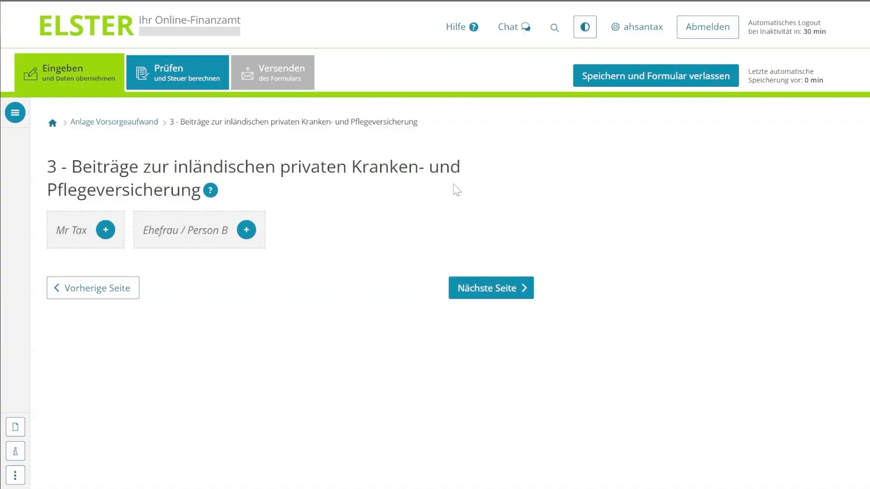
click(480, 289)
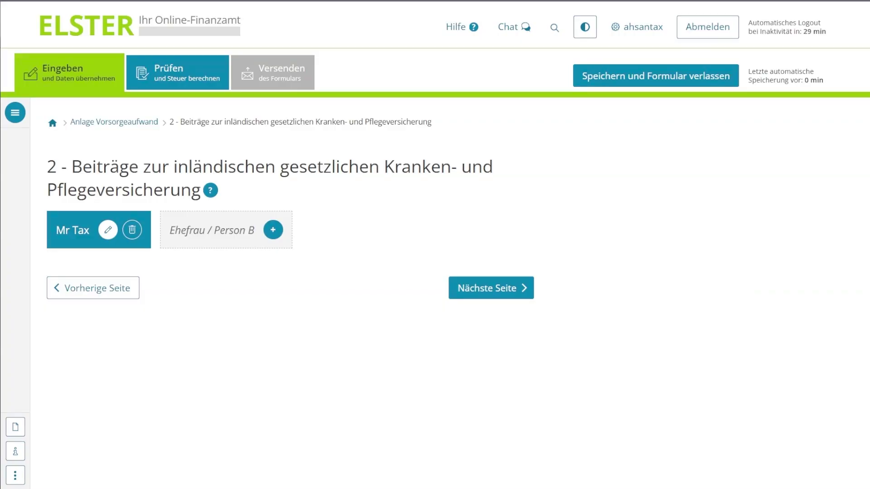
drag(177, 167, 441, 168)
click(440, 169)
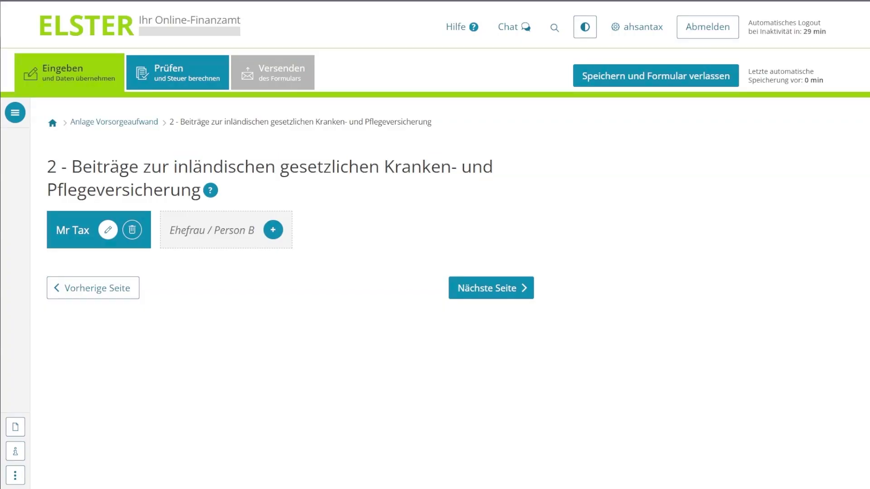
Review sections 3 and 4 on private and foreign health insurance, and view the taxpayer's lines in section 5 Tax-free employer contributions
click(487, 288)
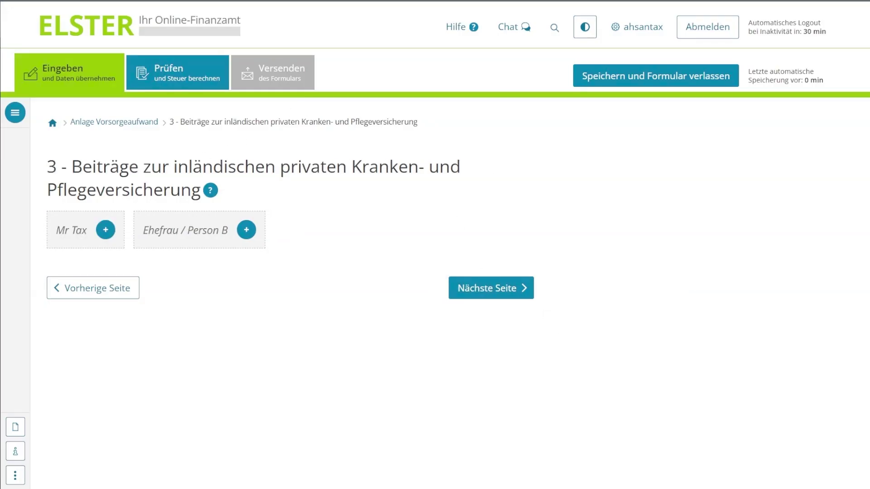
drag(280, 167, 424, 167)
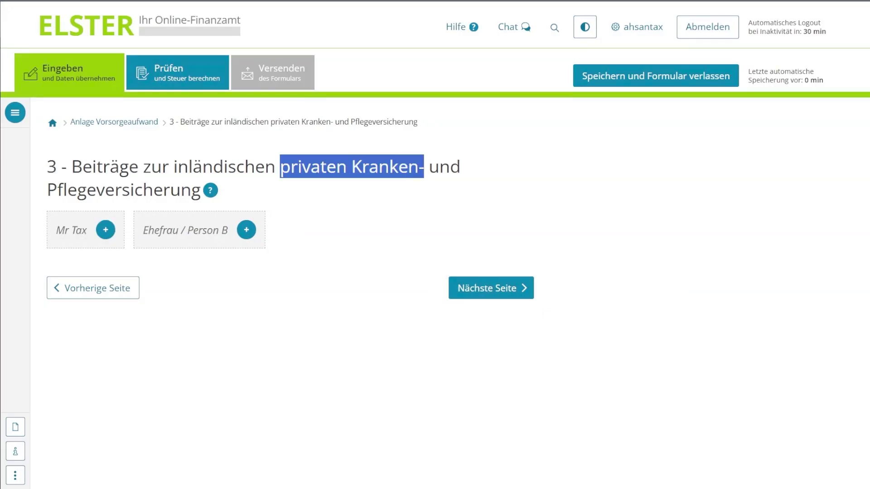
click(542, 187)
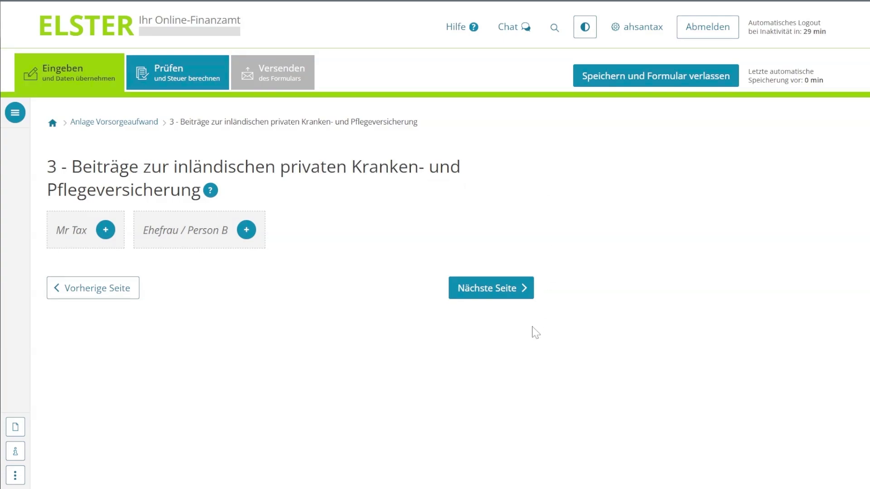
click(512, 294)
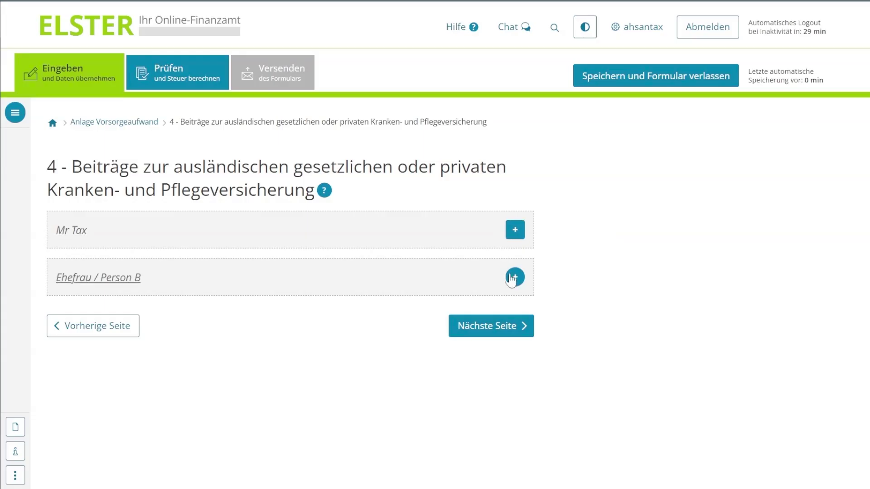
click(475, 340)
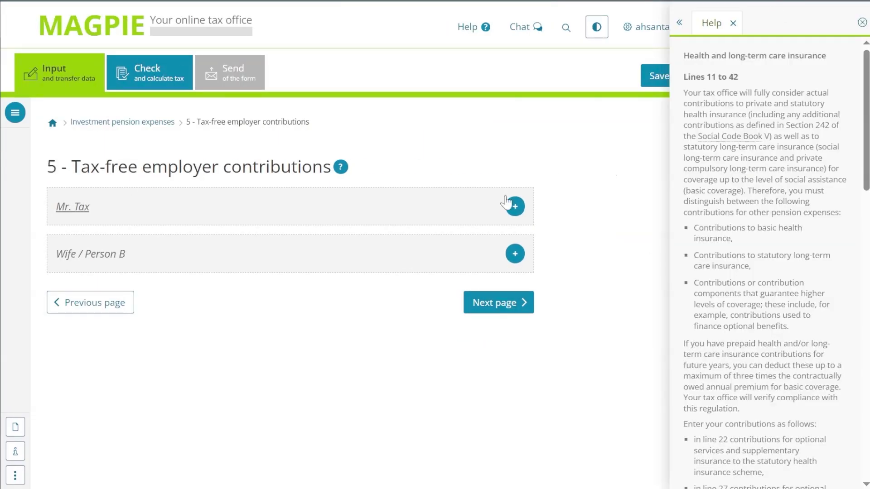
click(501, 200)
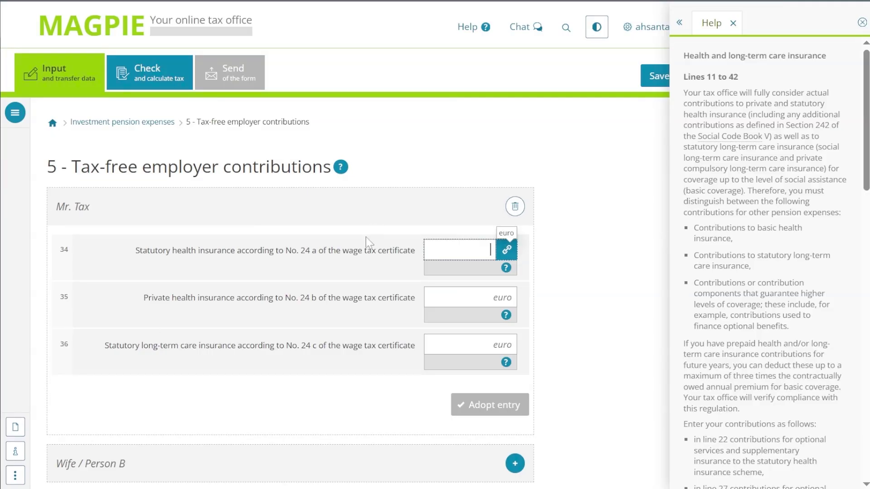
scroll(370, 243, down, 3)
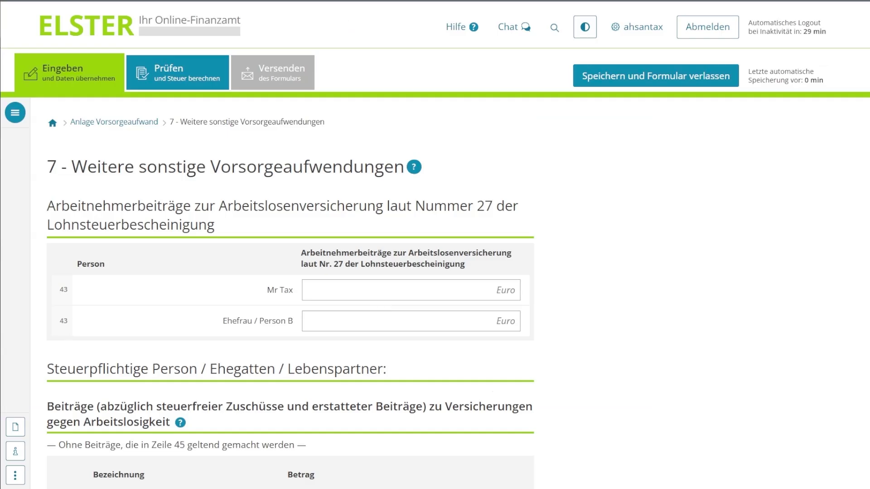
In section 7, enter 470 Euro as the taxpayer's Arbeitnehmerbeiträge zur Arbeitslosenversicherung in line 43
click(383, 292)
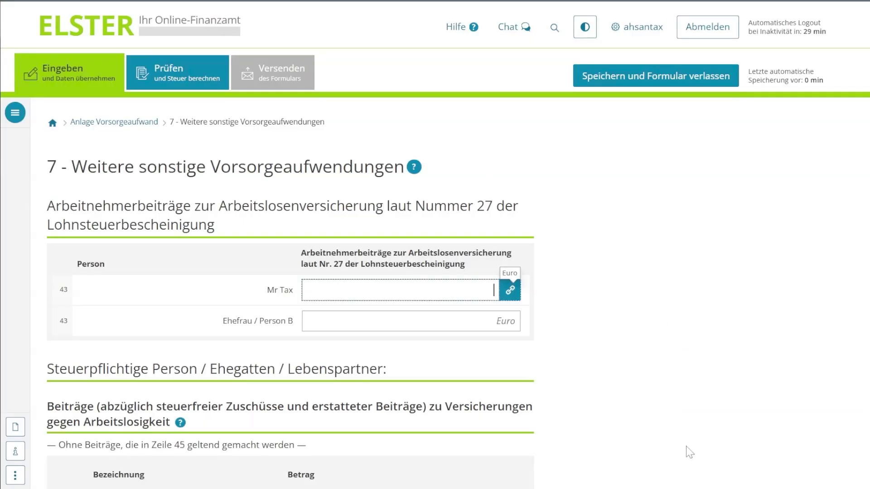
text(470)
click(204, 296)
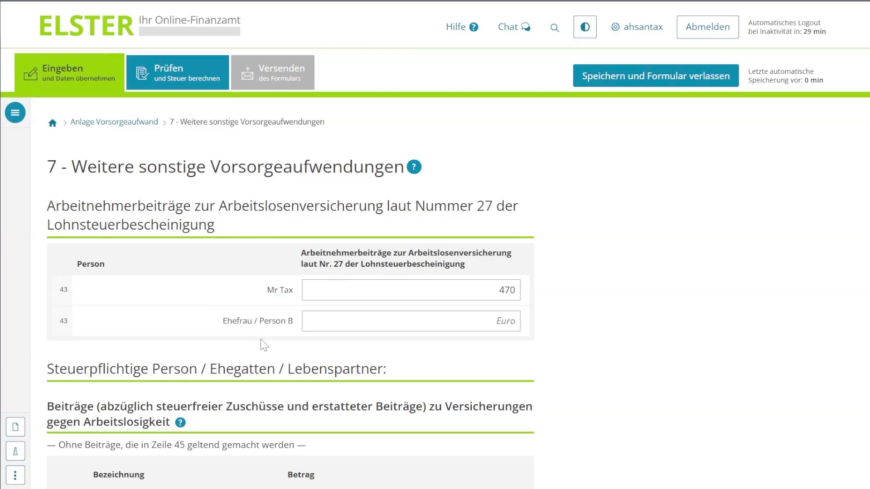
scroll(282, 342, down, 10)
scroll(165, 169, down, 5)
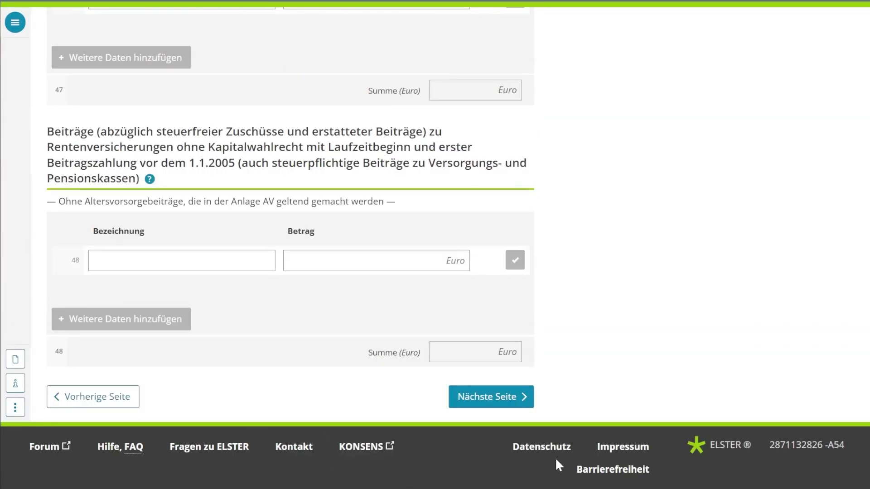
Add Anlage Unterhalt to the return's selected Anlagen and confirm the selection
click(466, 399)
click(15, 113)
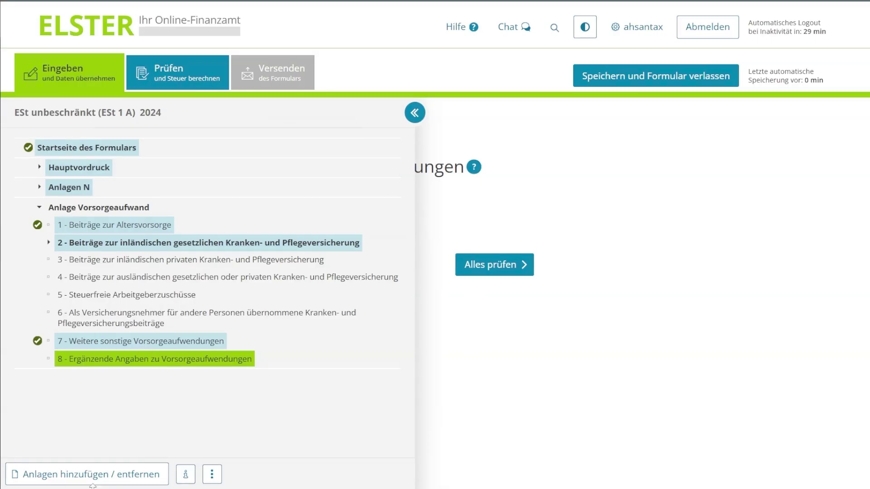
click(99, 475)
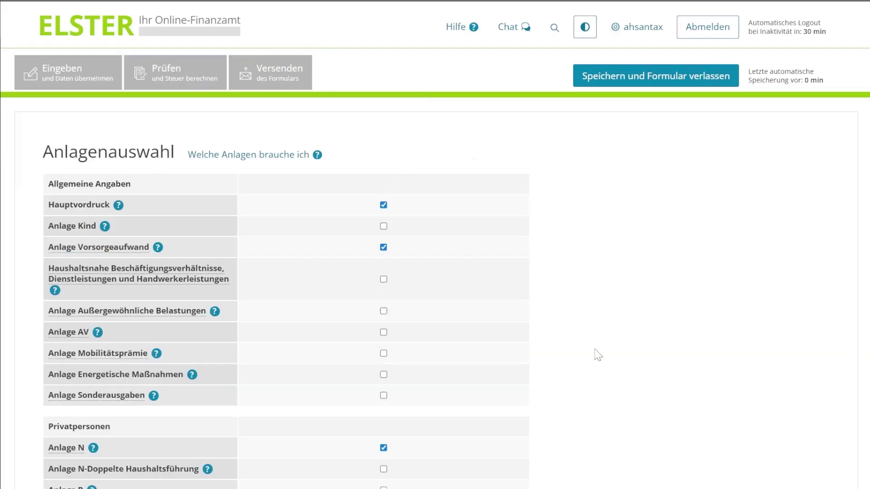
scroll(592, 358, down, 10)
scroll(591, 352, down, 5)
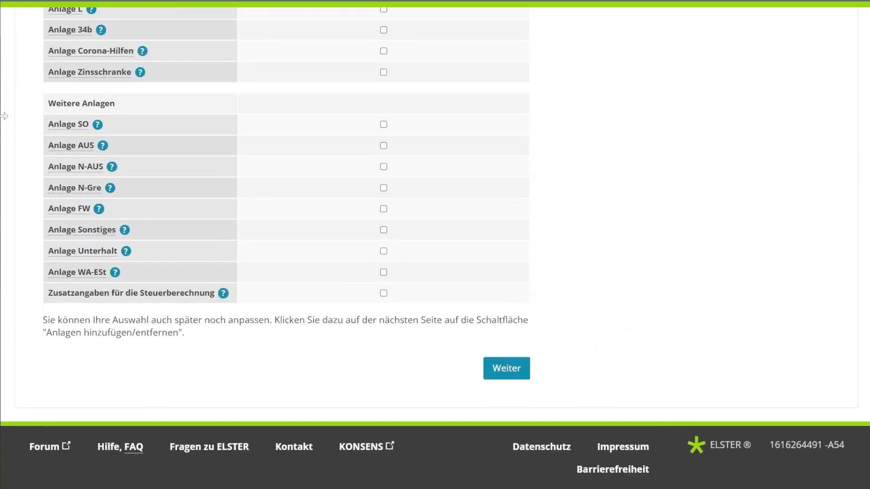
click(384, 251)
click(507, 369)
Go to Anlage Unterhalt in the form overview and add a new entry
scroll(594, 349, down, 9)
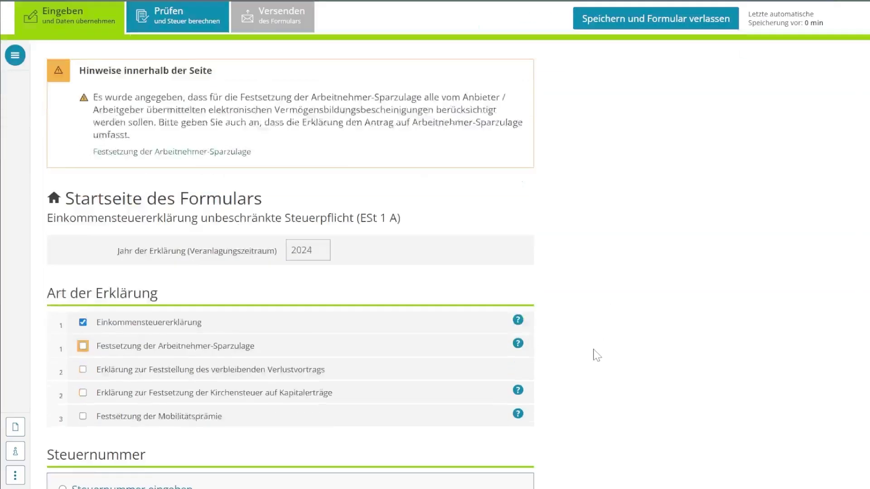
scroll(175, 301, up, 8)
click(15, 22)
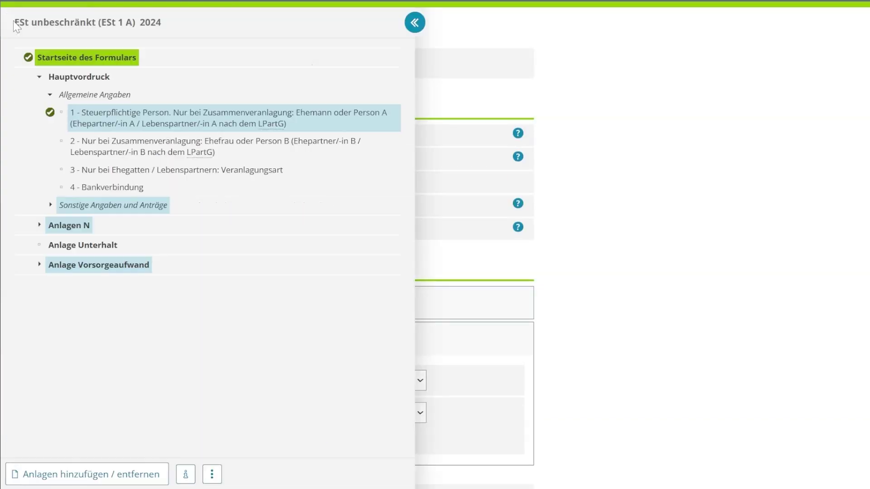
click(82, 245)
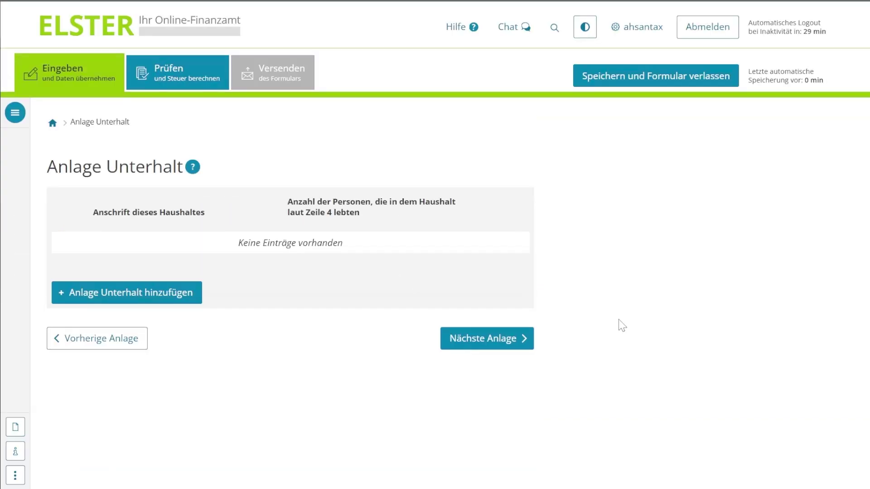
click(87, 296)
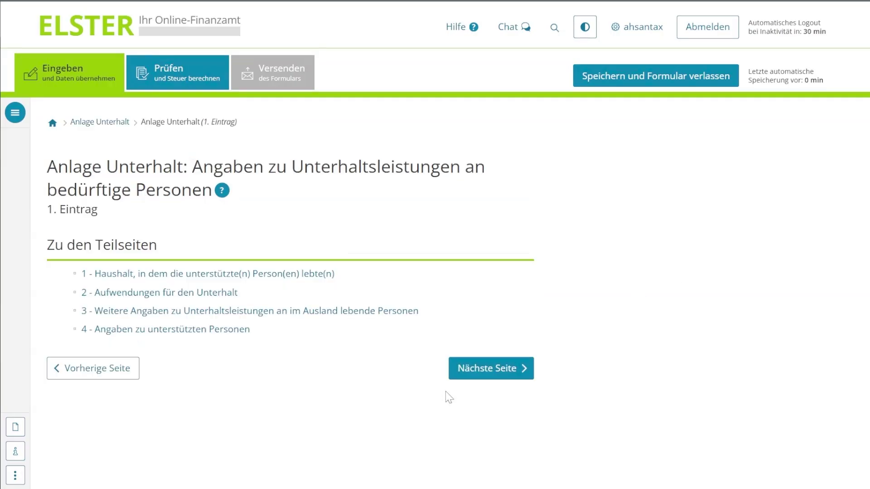
In section 1 on the supported household, enter its address, set the foreign Wohnsitzstaat to Pakistan and the number of persons to 2
click(489, 369)
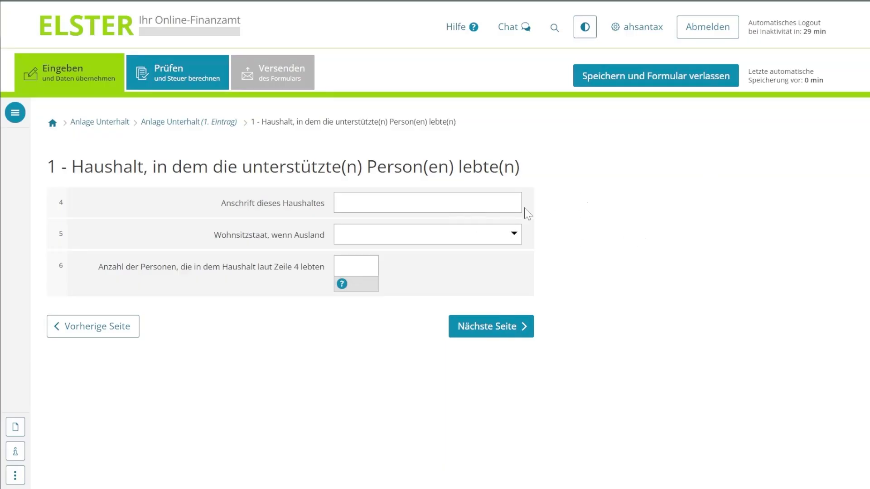
click(408, 202)
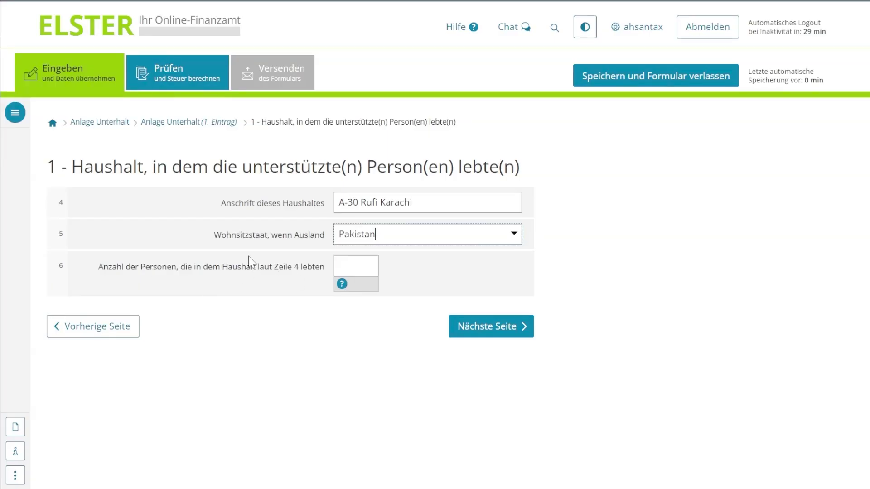
key(Tab)
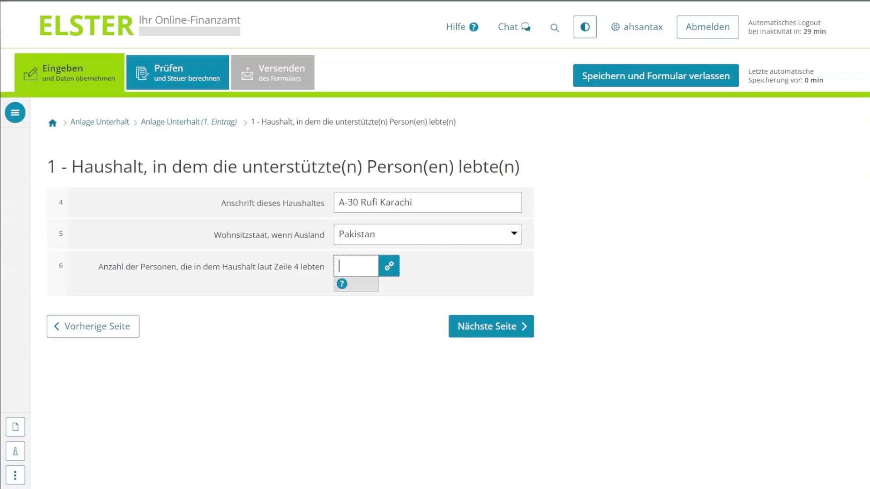
text(2)
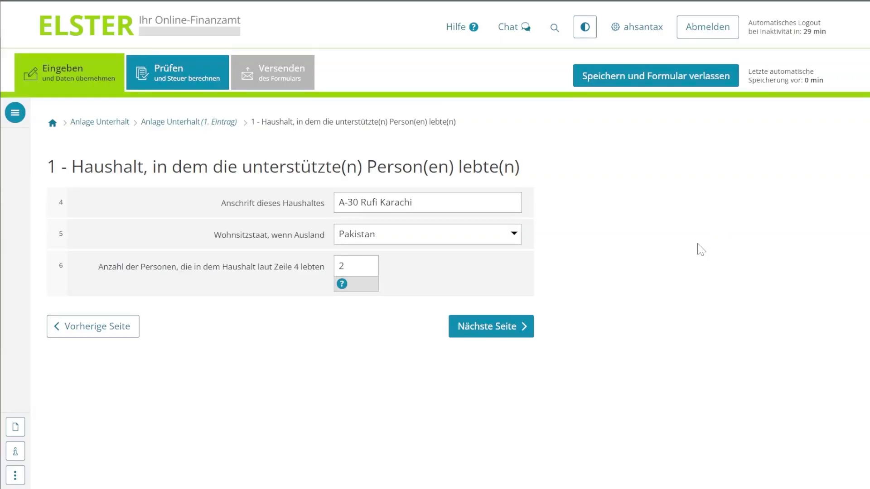
In section 2, enter support period 01.01-31.12, payment period 01.01-01.06 and Unterhaltszahlung of 12.000 Euro, and apply the entry
click(499, 328)
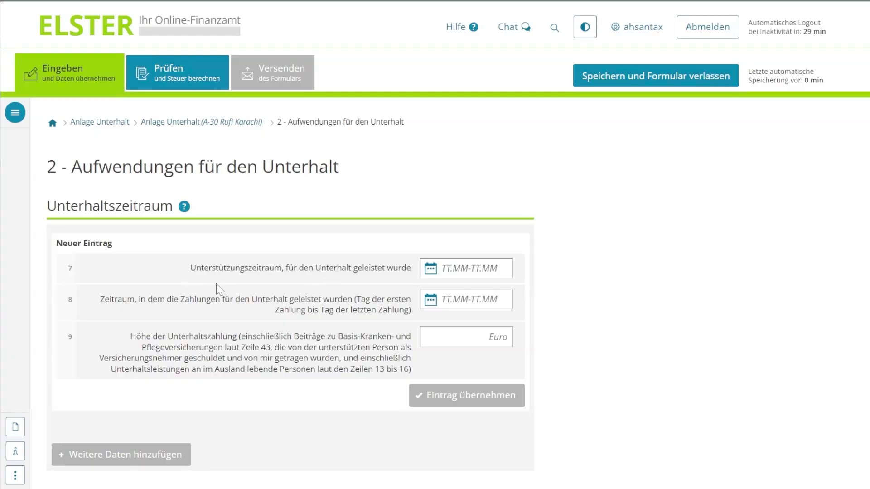
click(458, 268)
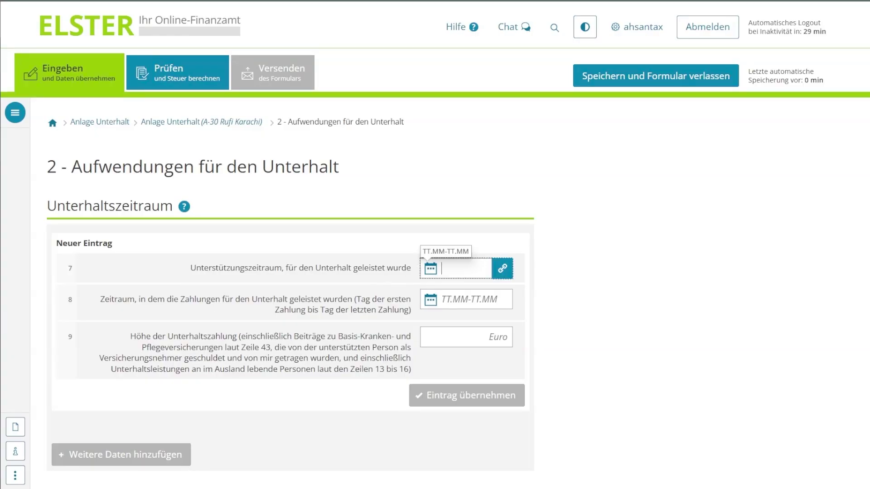
text(01)
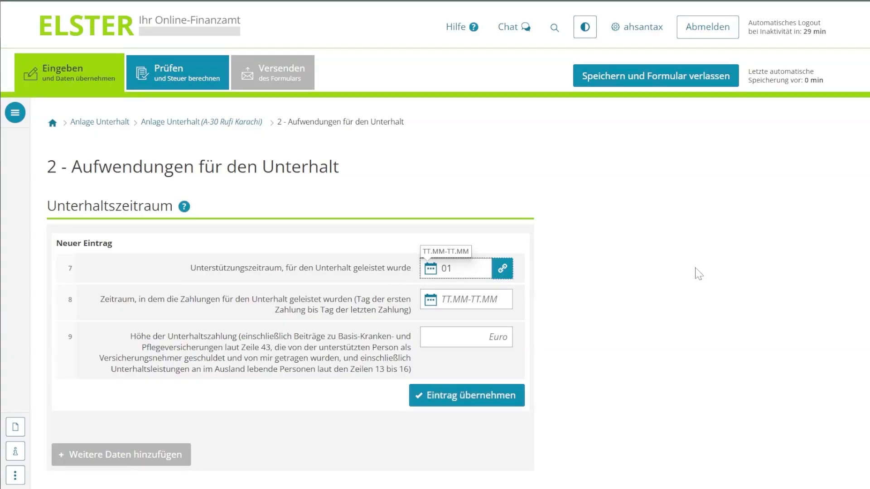
text(.01-31.12)
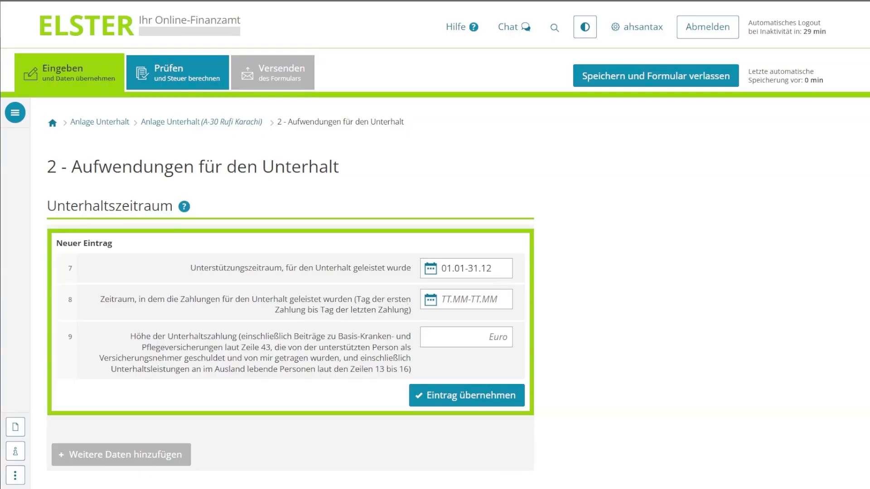
click(469, 300)
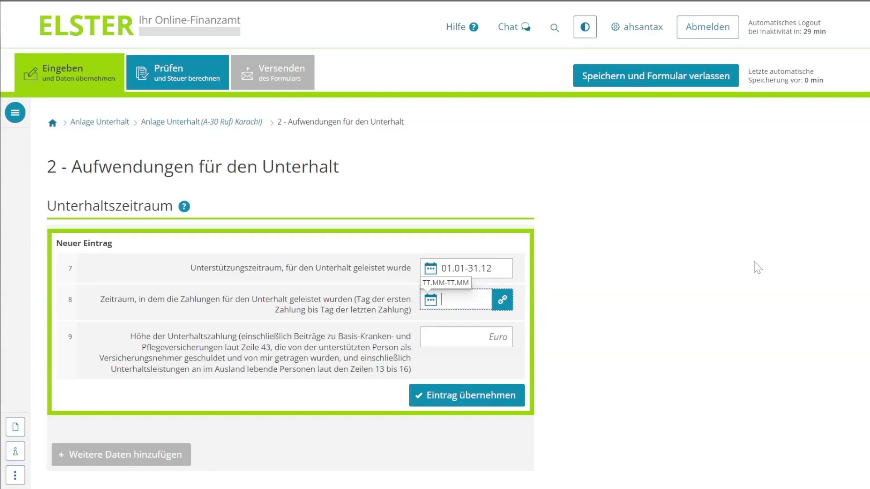
text(01.01-01.06)
key(Tab)
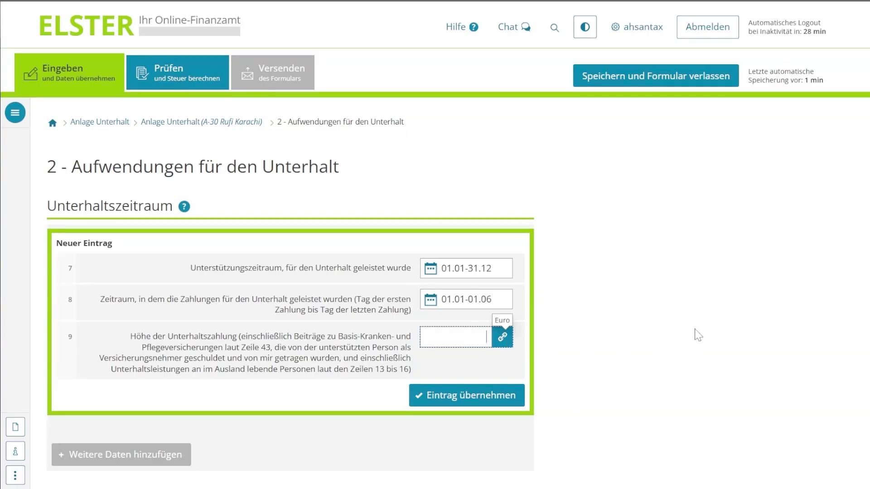
text(12.000)
key(Return)
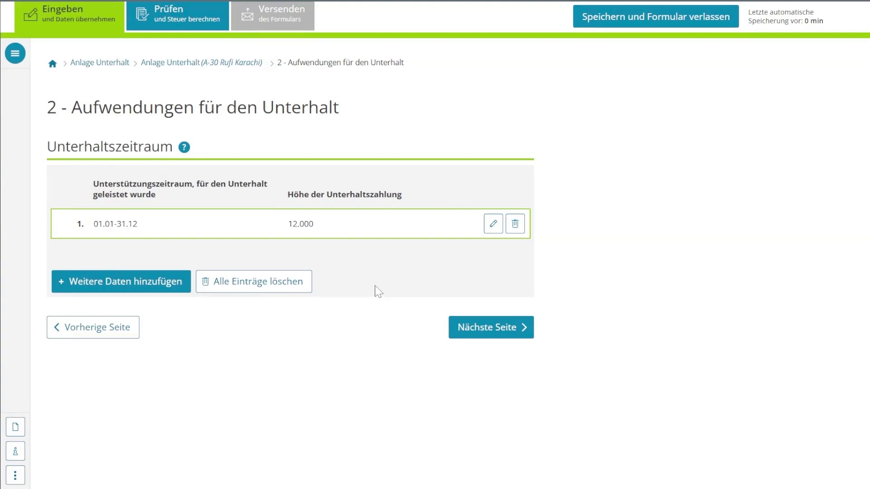
In section 3, enter 12.000 Euro as Unterhaltszahlungen durch Bank- oder Postüberweisung in line 13 and apply it
click(504, 344)
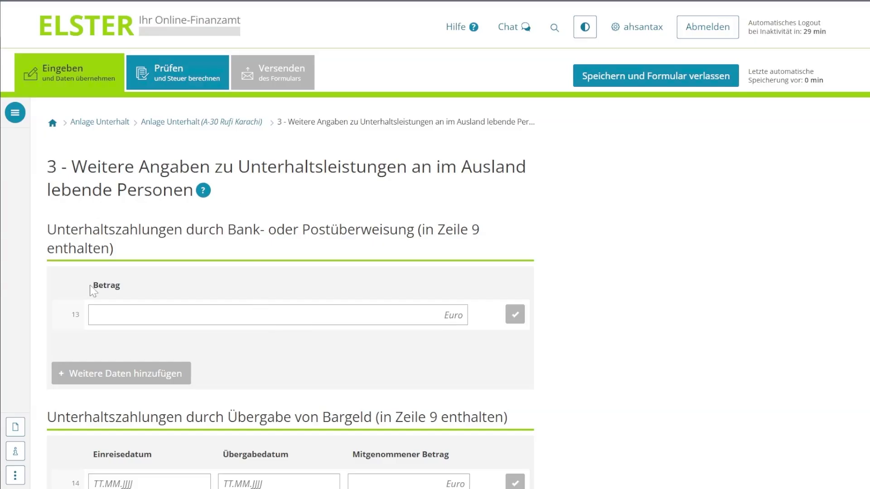
click(455, 315)
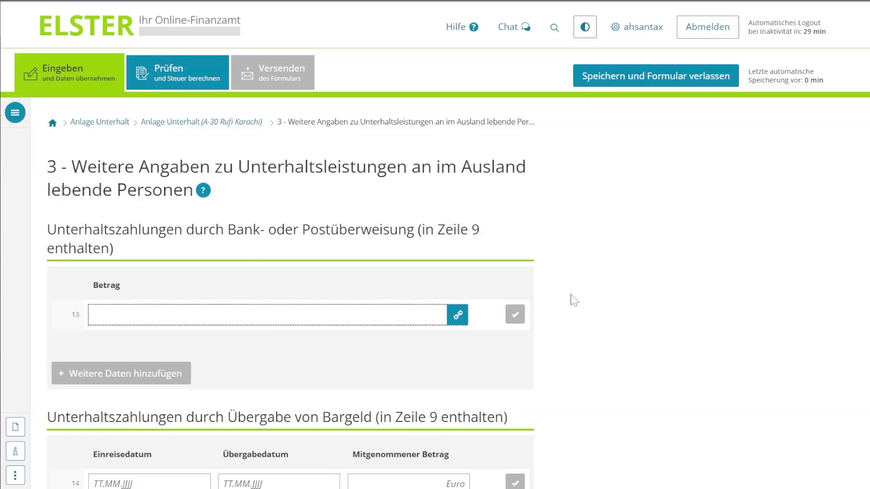
text(120000)
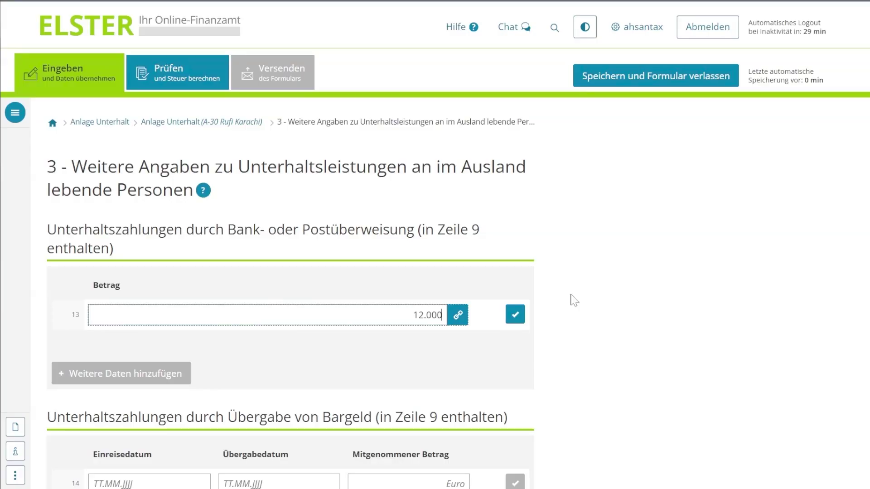
click(510, 312)
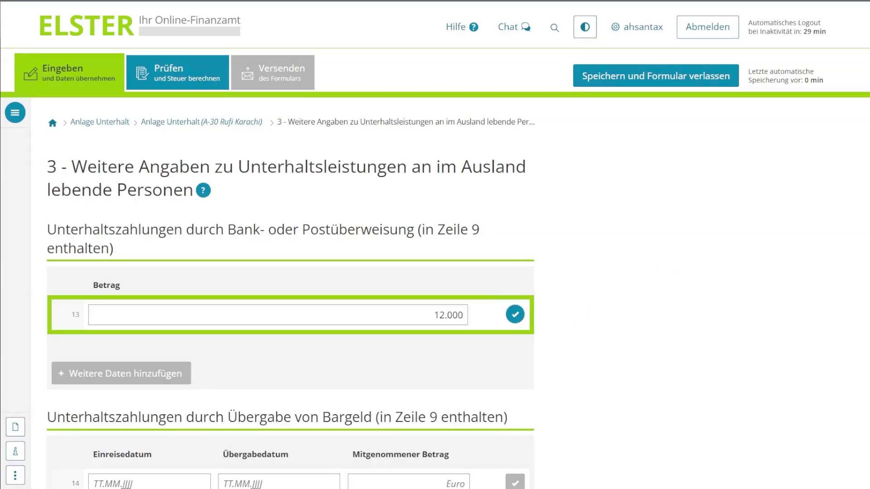
Review the section 3 fields for cash handovers in line 14 and payments during Familienheimfahrten in line 16
scroll(606, 423, down, 3)
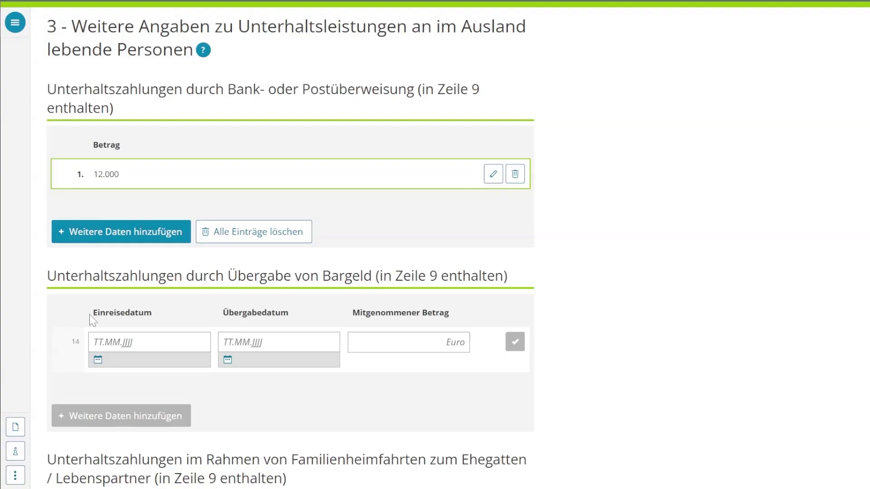
drag(91, 314, 294, 317)
click(167, 313)
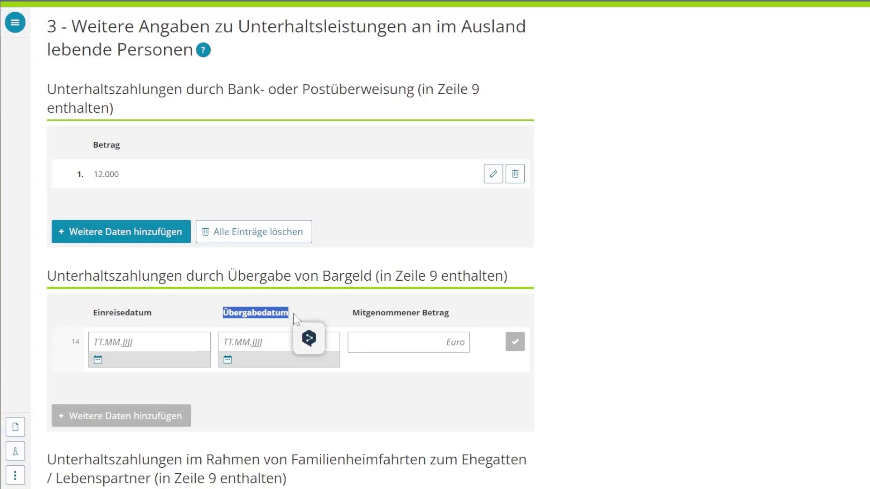
click(294, 317)
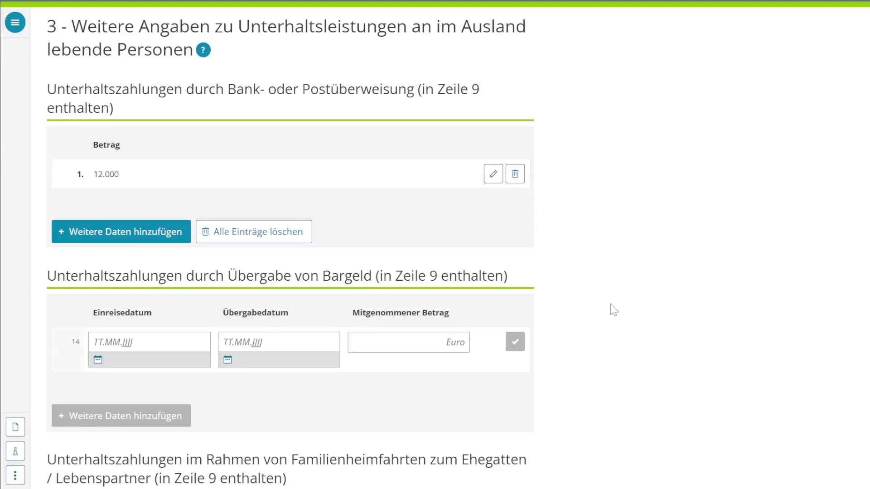
scroll(612, 311, down, 3)
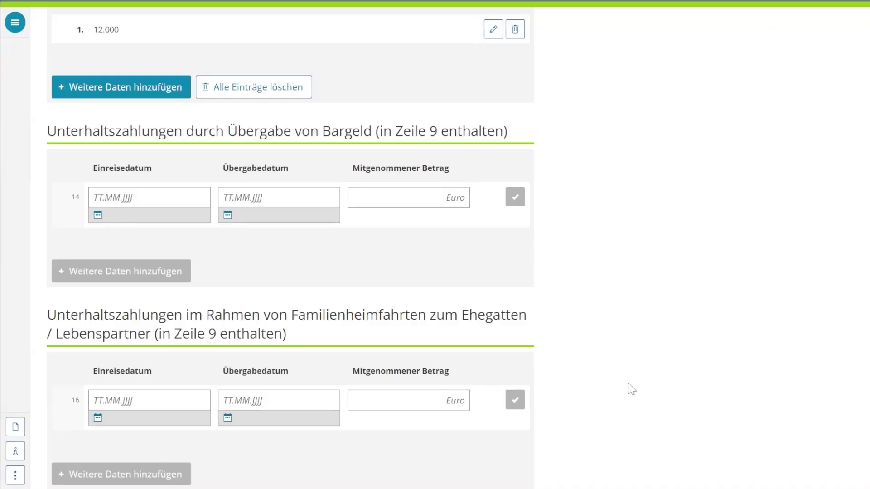
scroll(628, 387, down, 2)
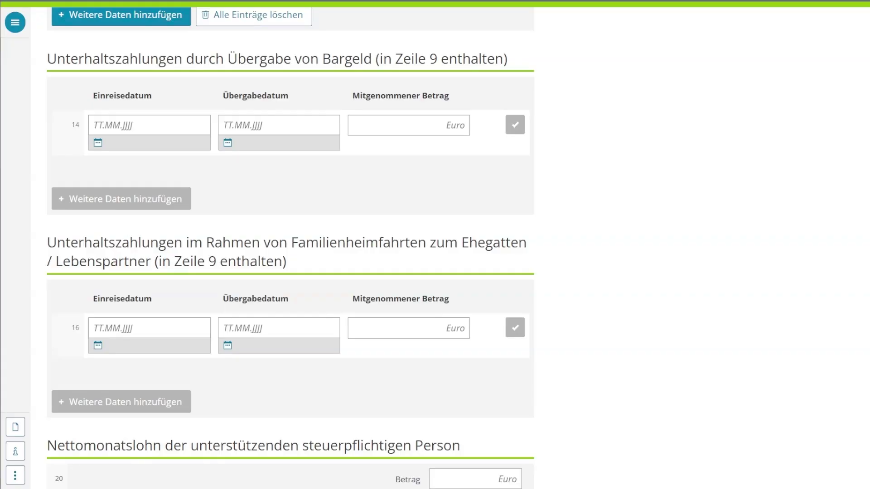
drag(290, 243, 391, 245)
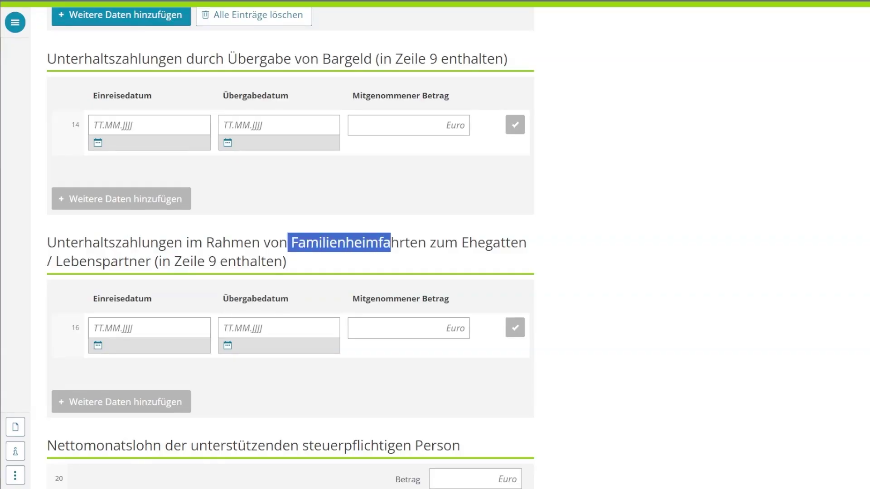
click(560, 250)
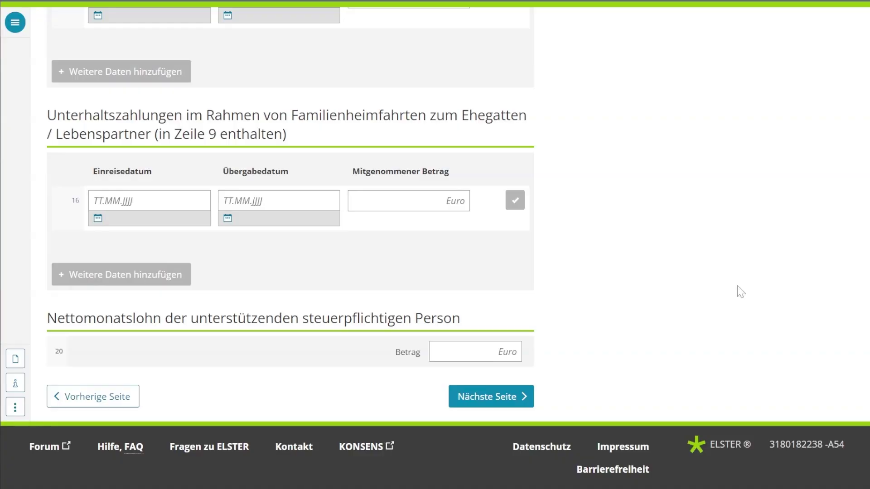
Set the Nettomonatslohn der unterstützenden steuerpflichtigen Person in line 20 to 0 Euro
click(472, 349)
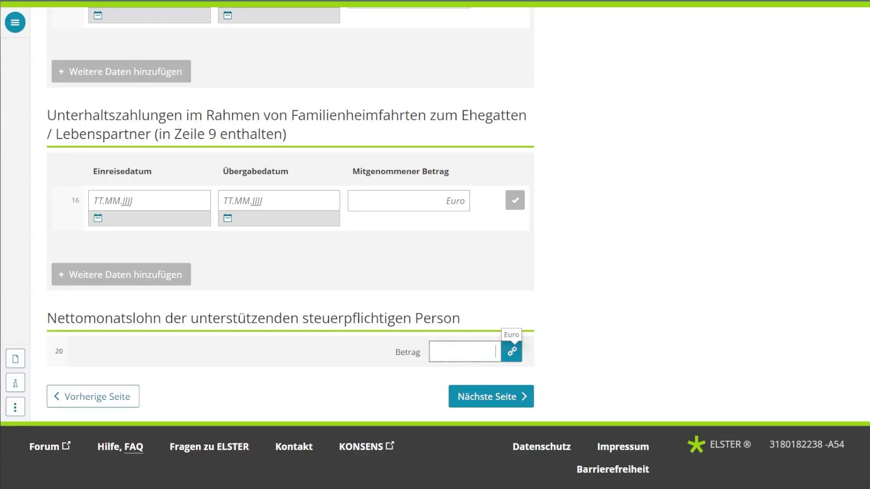
triple_click(705, 344)
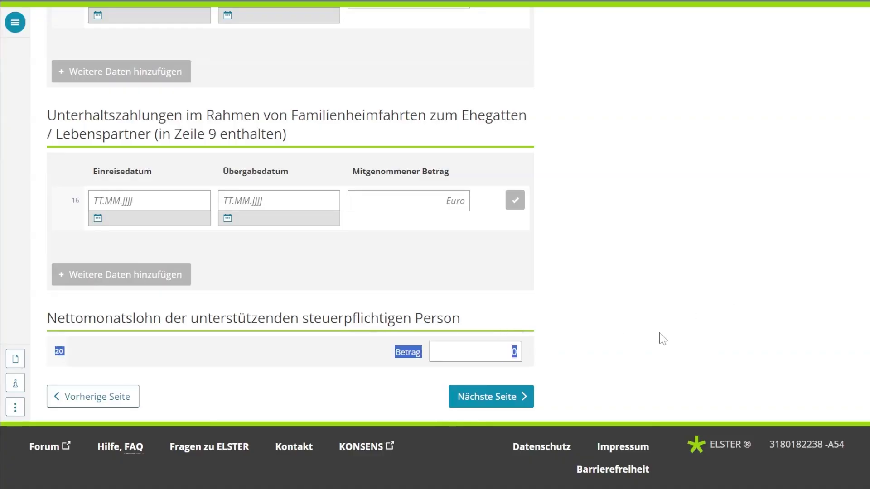
click(714, 360)
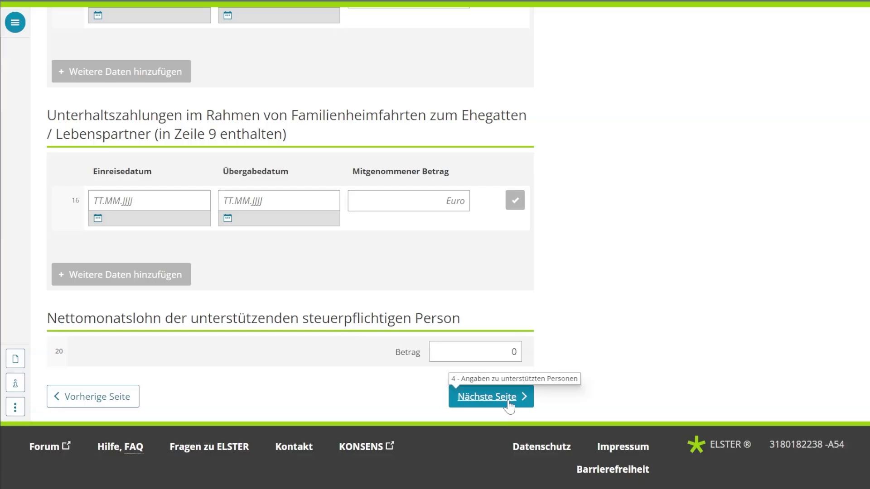
In section 4, add a supported person and open the page Allgemeine Angaben zur unterstützten Person
click(522, 401)
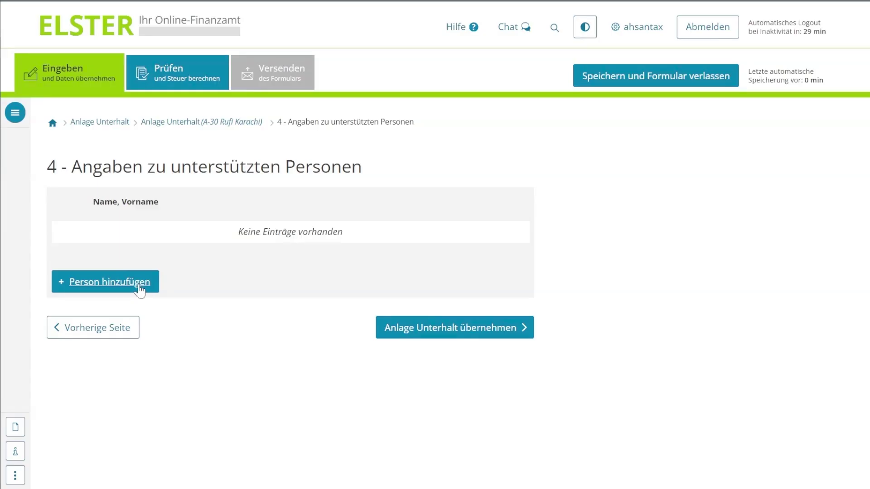
click(139, 292)
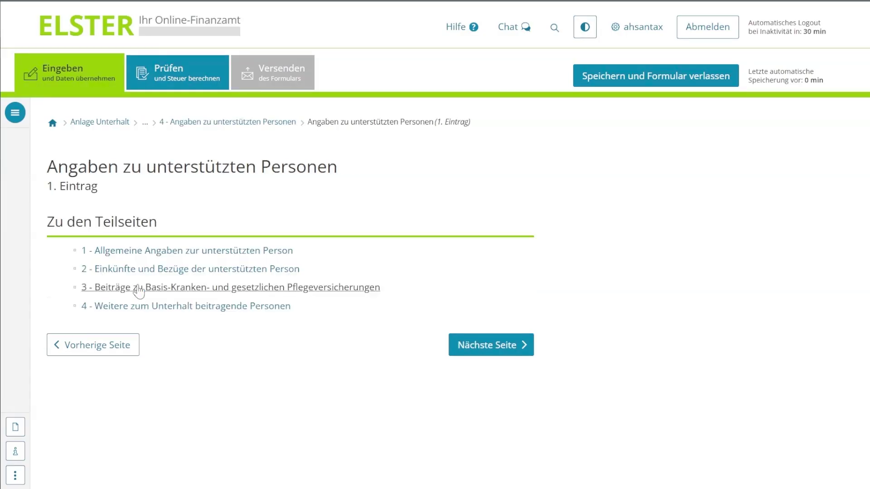
click(503, 344)
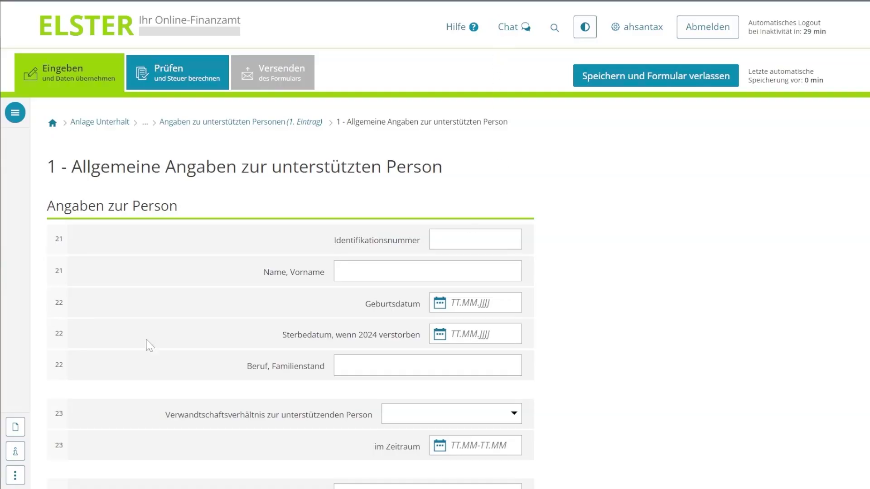
Enter the supported person's name and date of birth, and set Beruf, Familienstand to Engineer, Verheiratet
drag(317, 249, 497, 252)
click(598, 250)
drag(316, 246, 453, 240)
click(417, 271)
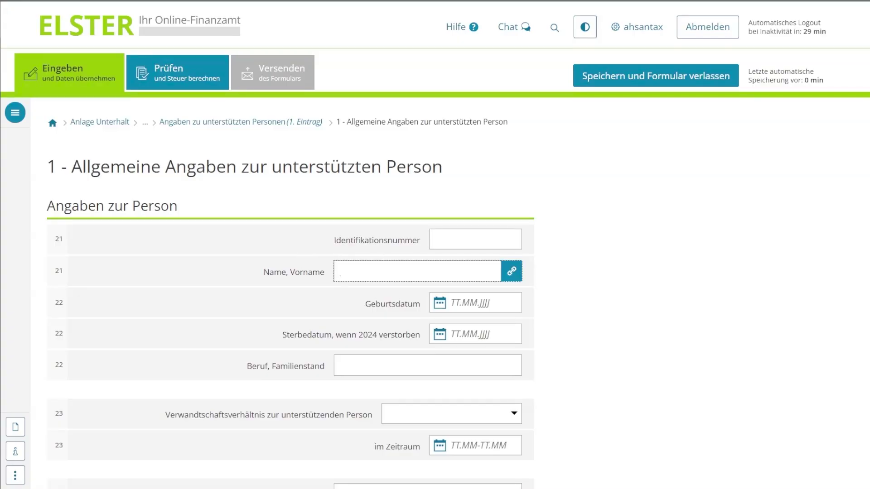
text(Vater TaxMan)
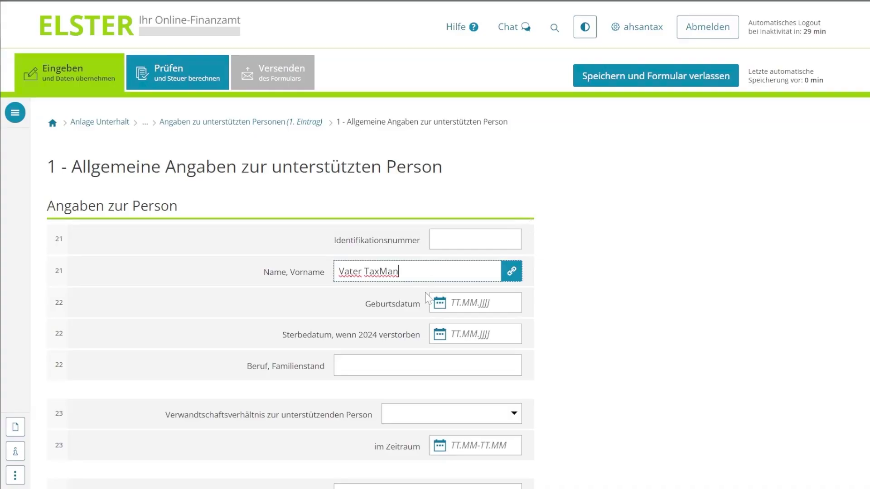
click(453, 303)
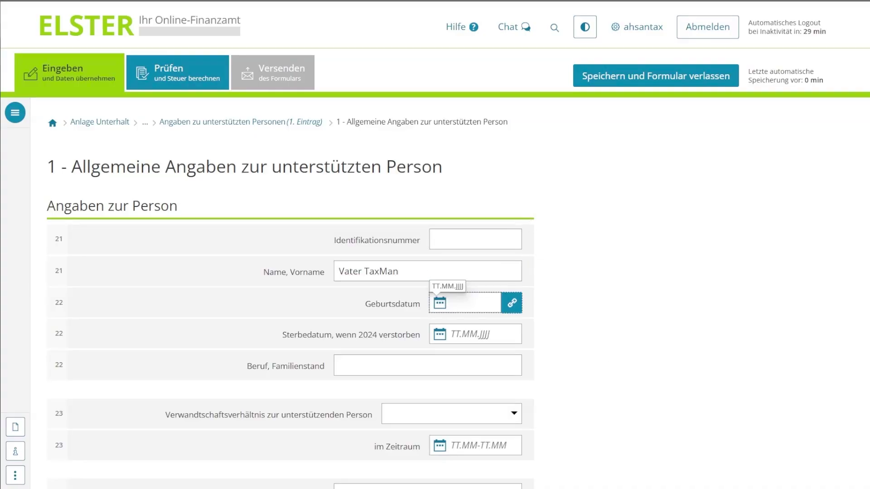
text(01.01.1970)
click(714, 318)
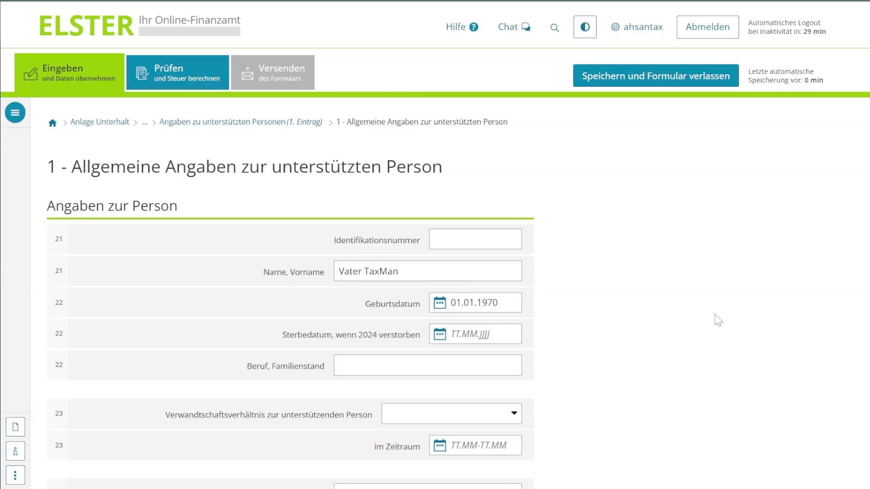
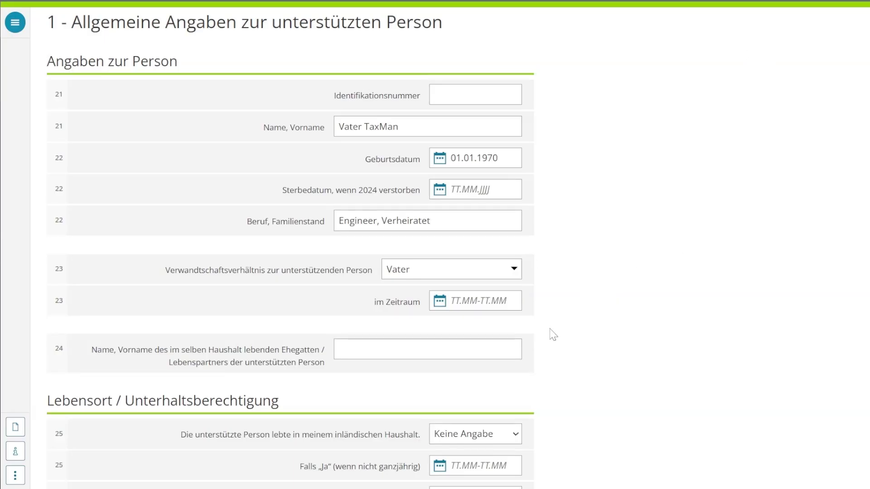
Set the relationship to the supporting person as Vater and enter the name of the spouse in the same household in line 24
click(413, 270)
click(577, 238)
scroll(665, 295, down, 3)
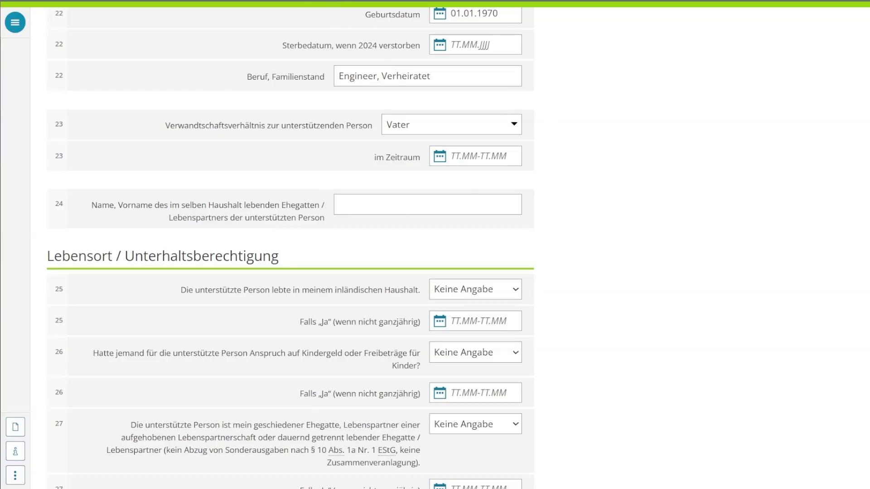
click(330, 204)
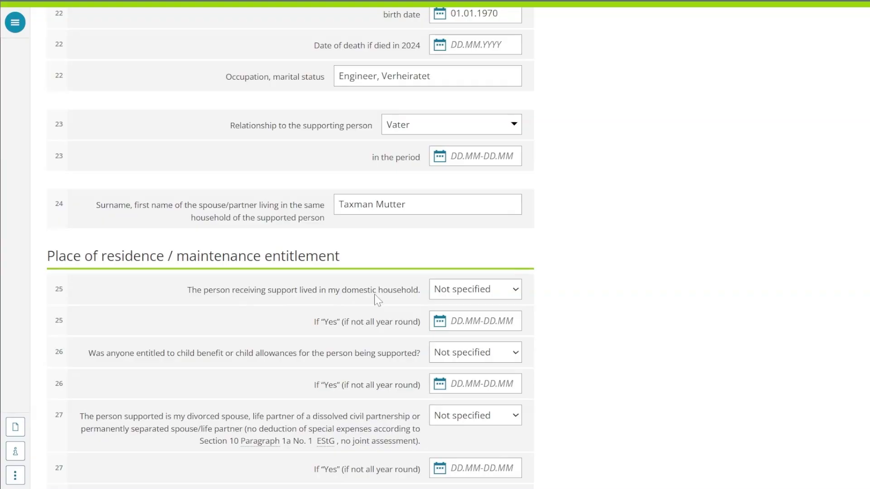
Answer No to living in the domestic household in line 25 and to child benefit or child allowance entitlement in line 26
click(486, 292)
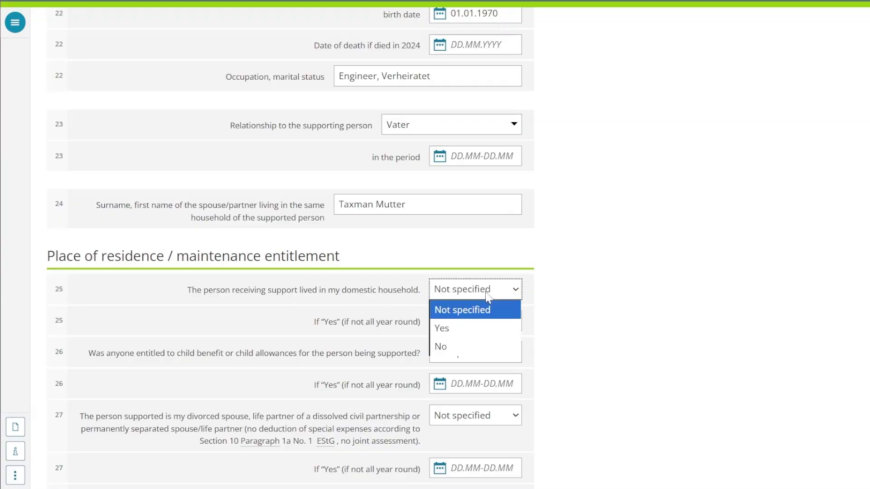
click(446, 350)
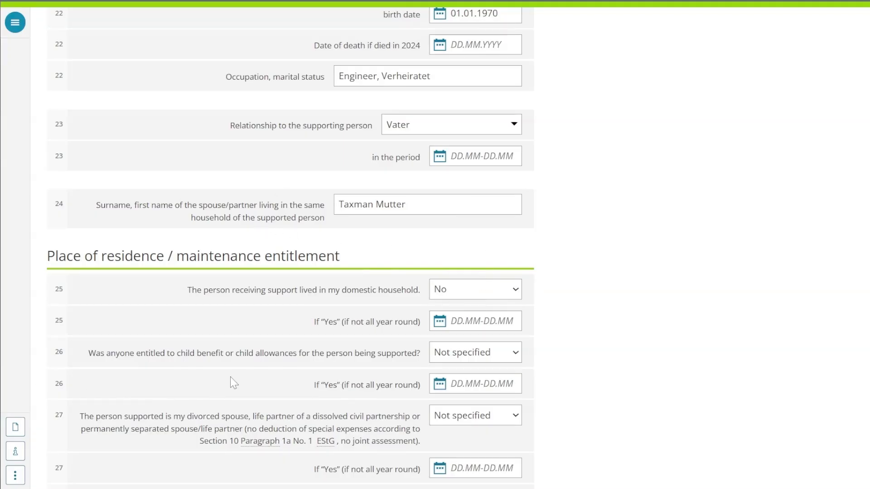
scroll(230, 380, down, 3)
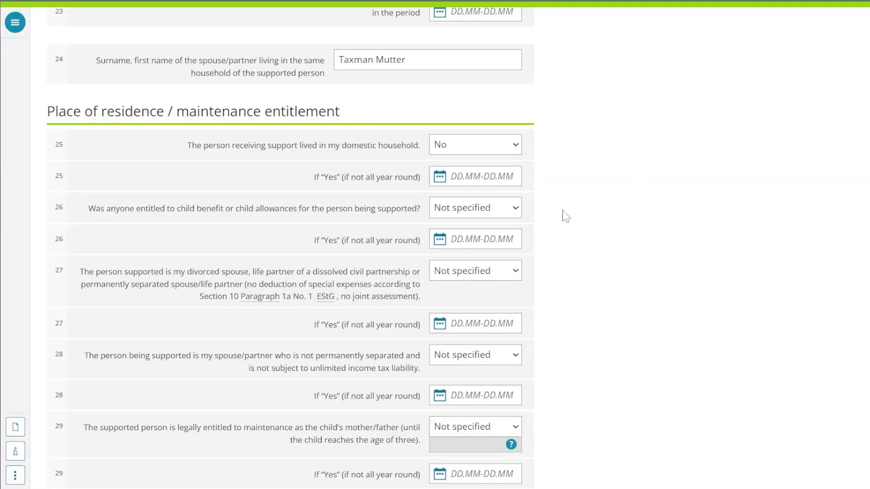
click(508, 210)
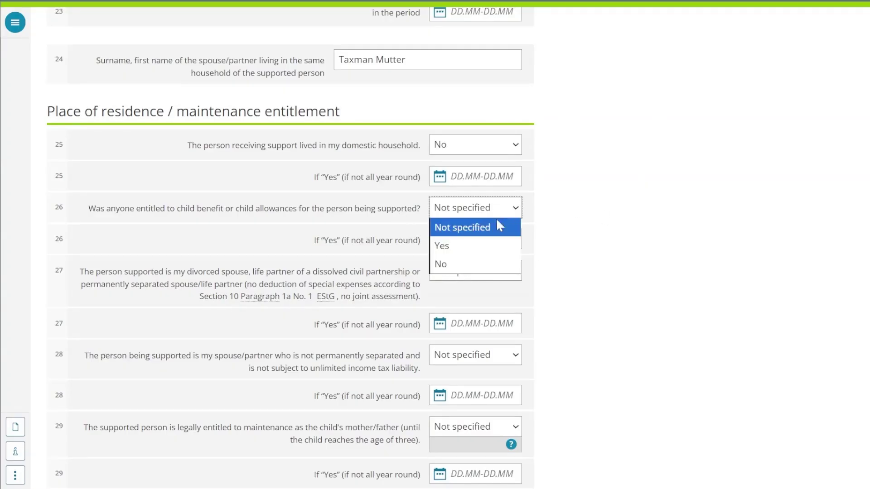
click(455, 265)
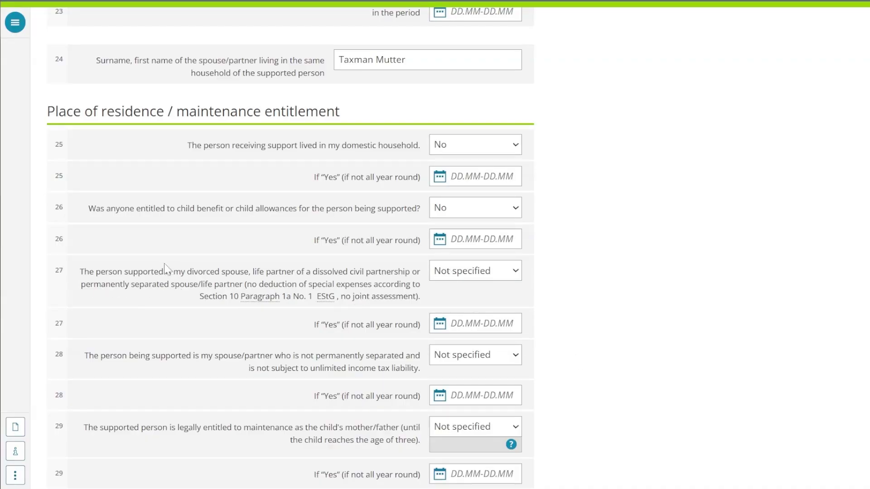
Answer No to the divorced or permanently separated spouse question in line 27 and to the non-separated spouse question in line 28
click(478, 274)
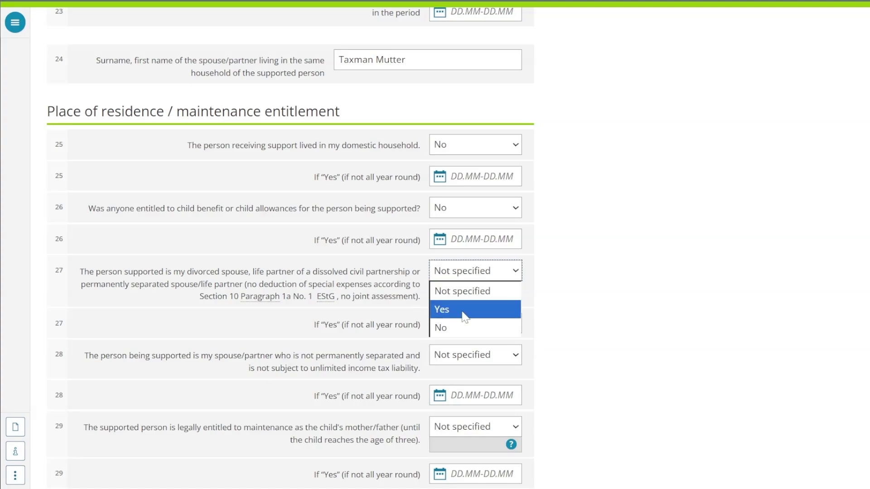
click(453, 327)
scroll(515, 342, down, 2)
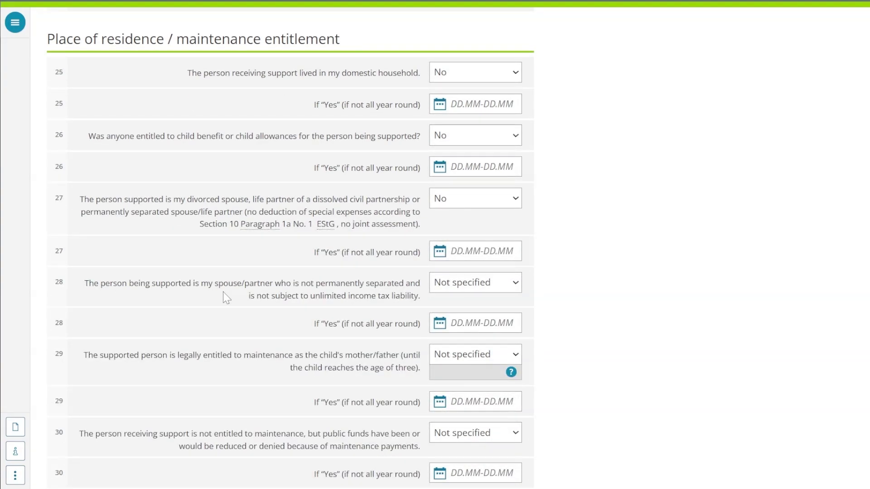
click(505, 282)
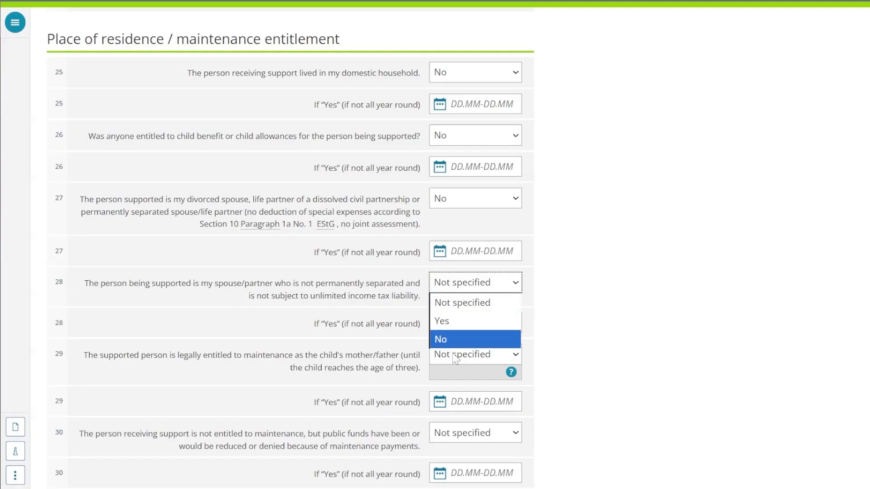
click(458, 341)
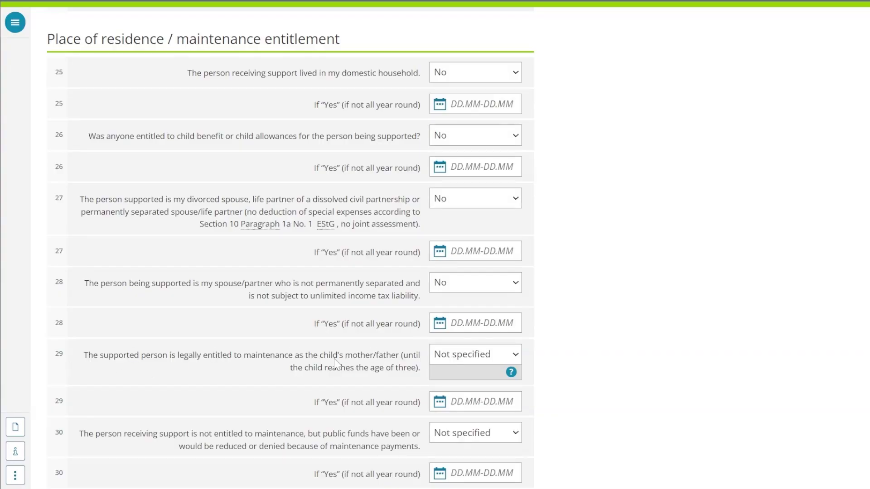
Answer No to maintenance entitlement as the child's mother/father in line 29 and to reduced or denied public funds in line 30
click(507, 357)
click(645, 358)
scroll(280, 363, down, 3)
click(453, 214)
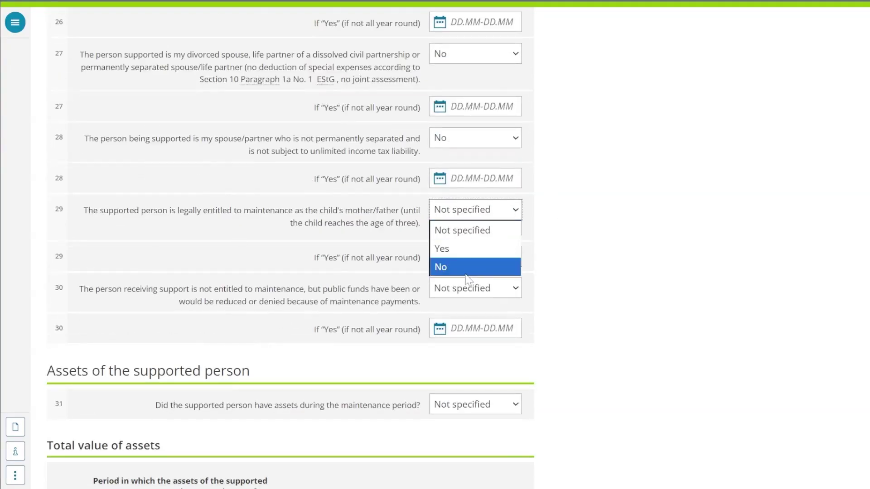
click(473, 275)
click(467, 292)
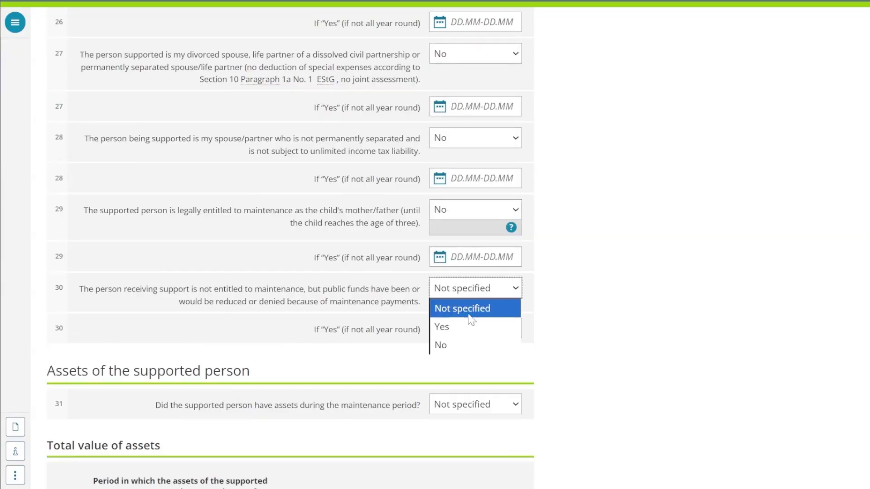
click(447, 346)
click(433, 290)
click(704, 330)
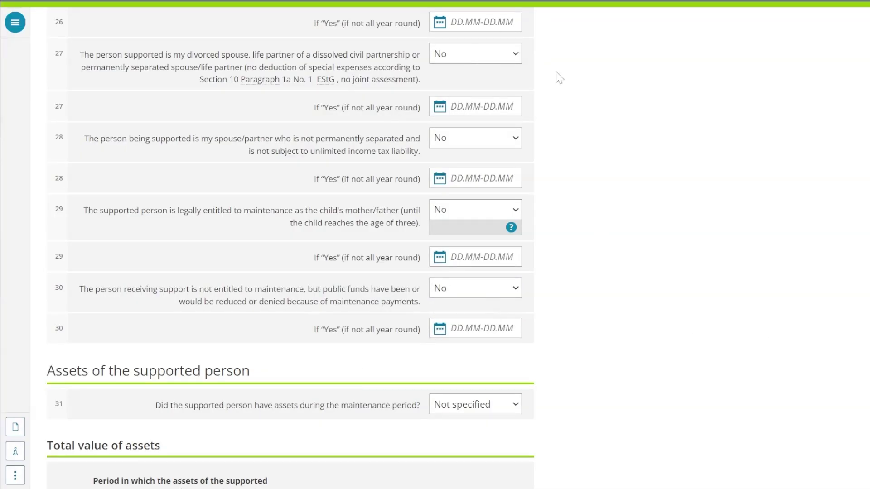
In line 31, answer No to whether the supported person had assets during the maintenance period
scroll(575, 311, down, 3)
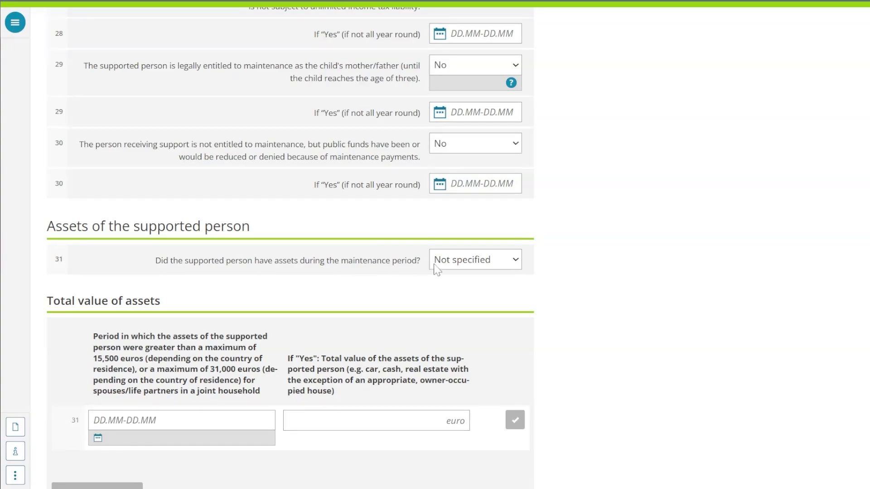
click(514, 260)
click(439, 297)
click(507, 266)
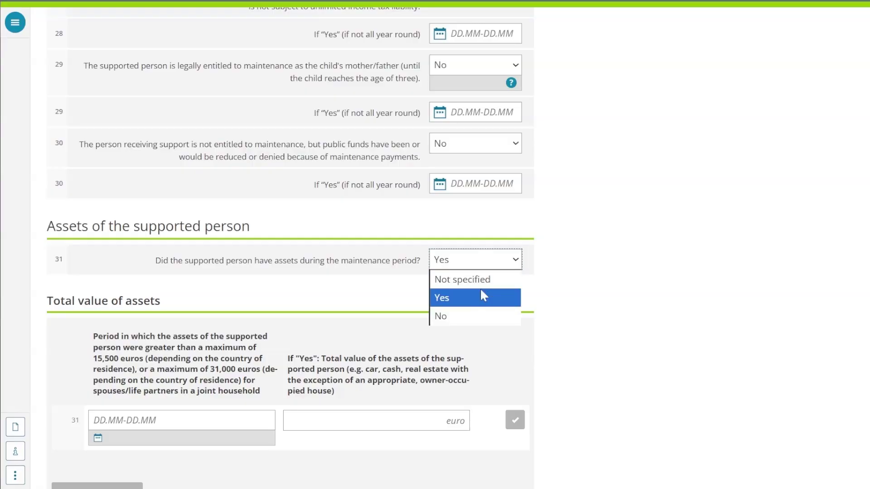
click(457, 317)
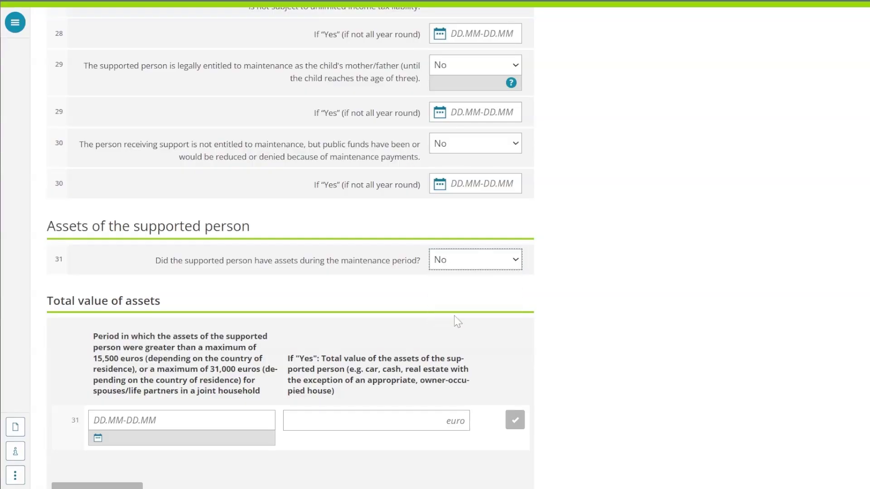
scroll(634, 271, down, 5)
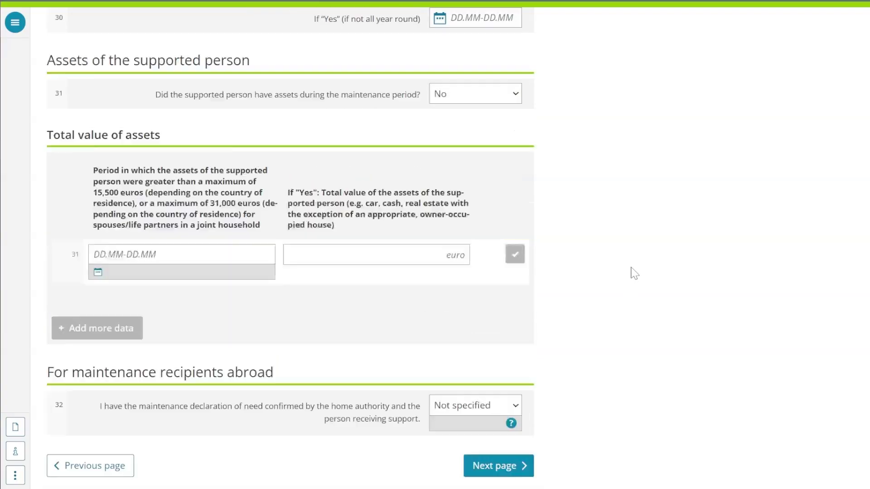
scroll(635, 272, up, 3)
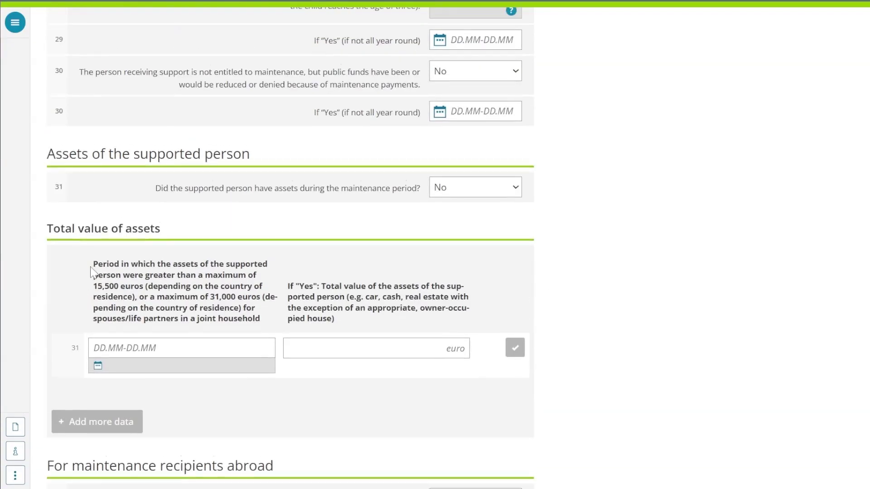
click(500, 192)
click(441, 243)
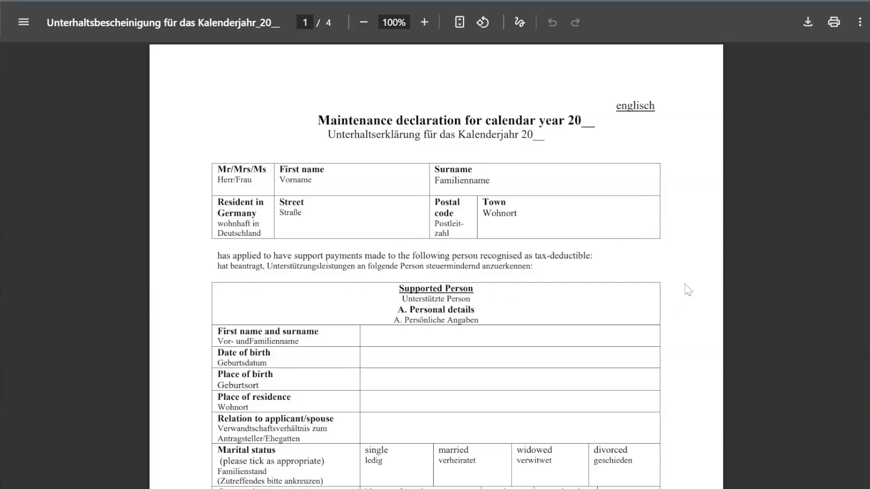
Examine the English maintenance declaration PDF, including the personal details, economic situation and household support questions
scroll(687, 285, down, 20)
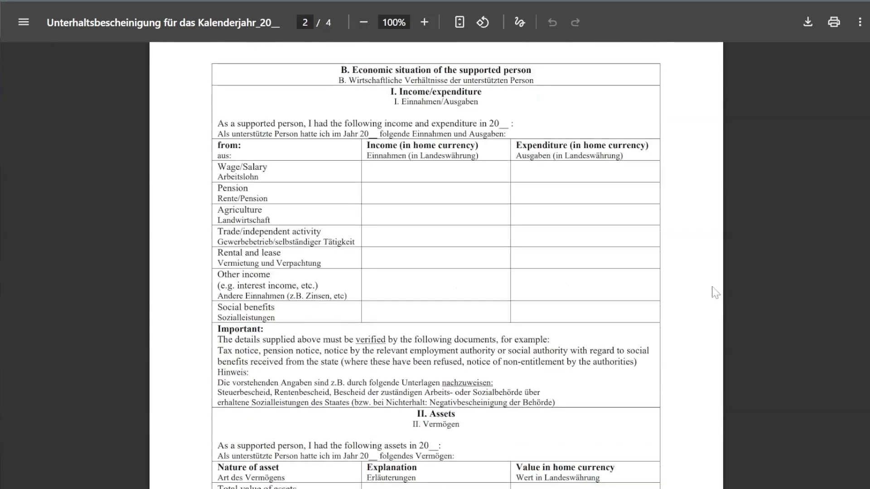
scroll(714, 294, down, 20)
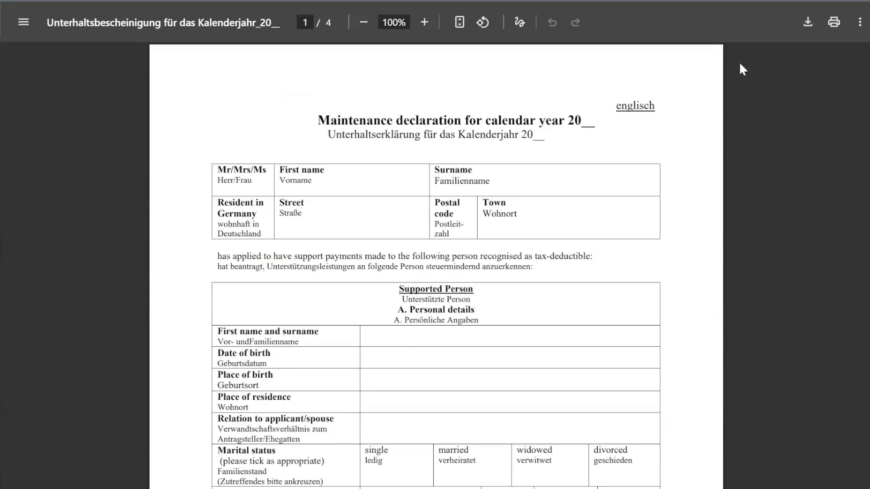
scroll(583, 182, down, 10)
scroll(557, 308, down, 15)
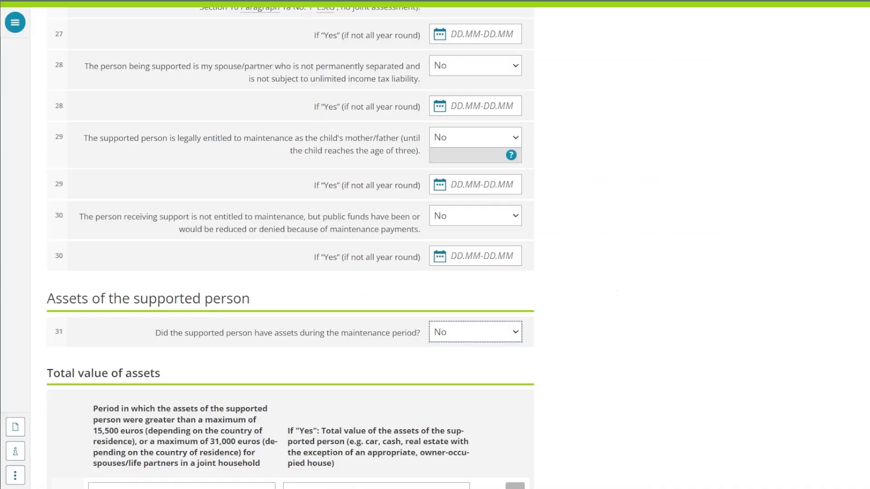
scroll(345, 182, down, 5)
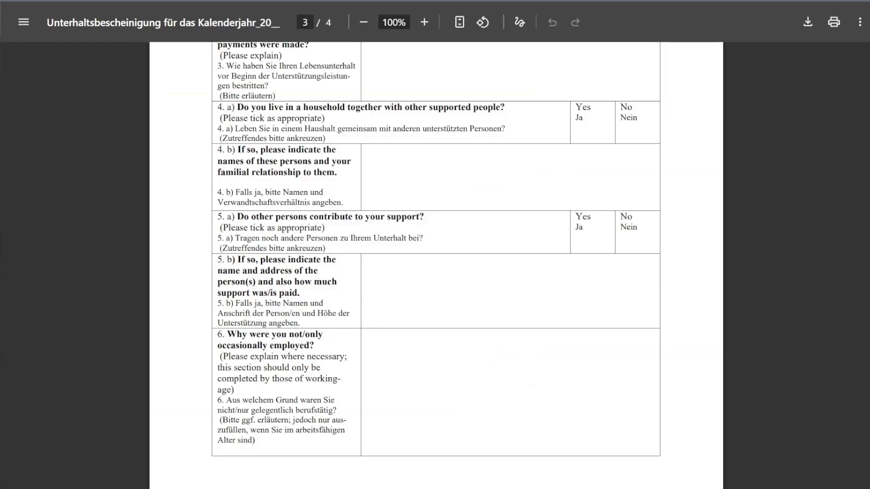
scroll(485, 248, up, 15)
scroll(485, 248, up, 10)
Continue to the page Einkünfte und Bezüge der unterstützten Person and review its income sections, including Einkünfte aus nichtselbständiger Arbeit
scroll(436, 200, down, 1)
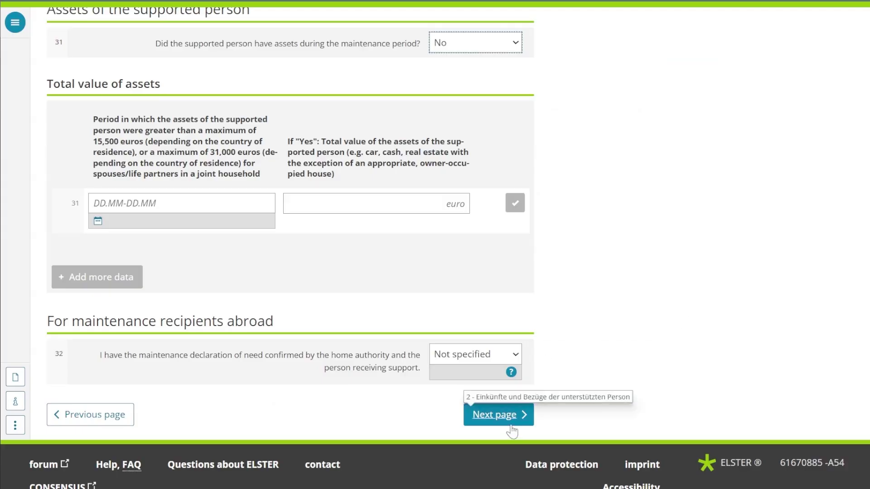
click(511, 428)
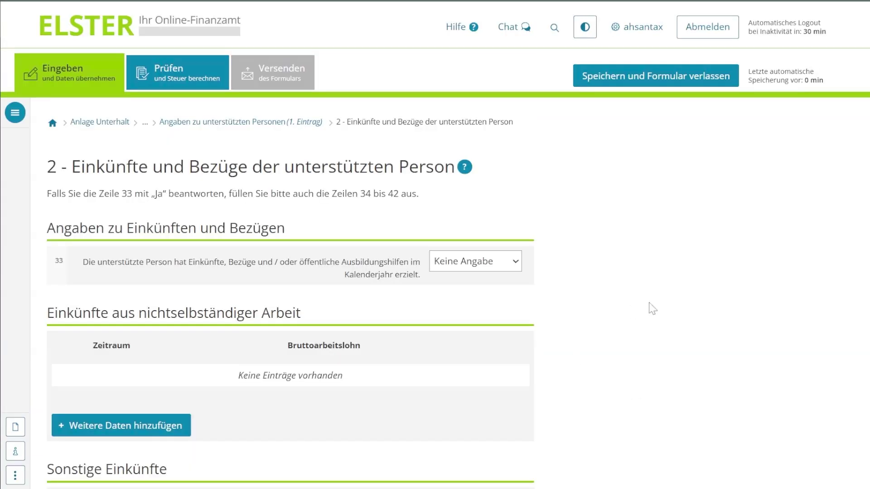
scroll(653, 309, down, 8)
scroll(657, 307, down, 10)
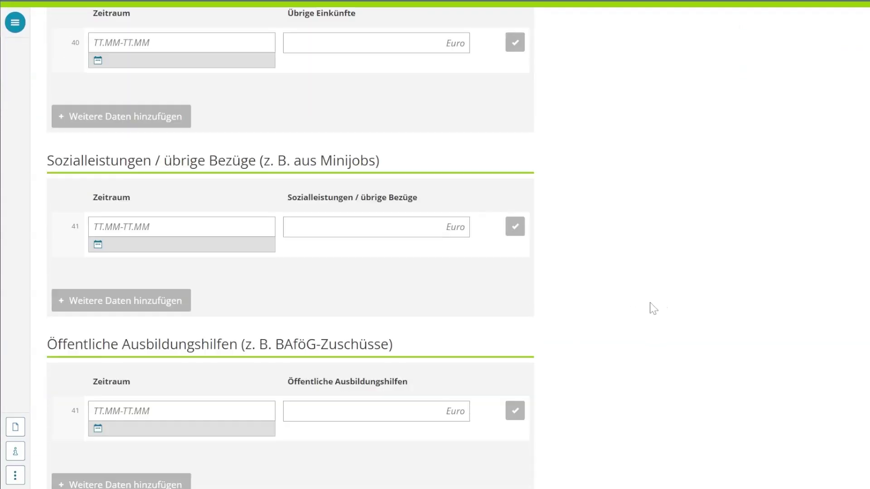
scroll(653, 308, up, 10)
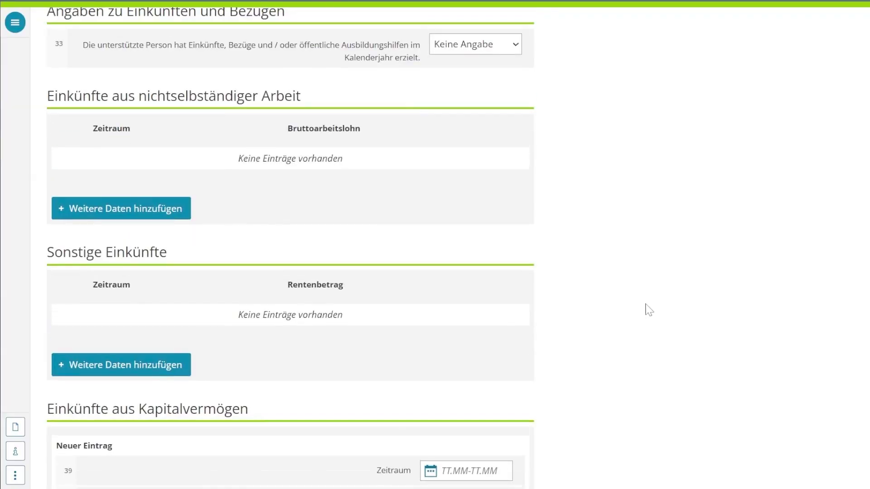
scroll(649, 310, up, 5)
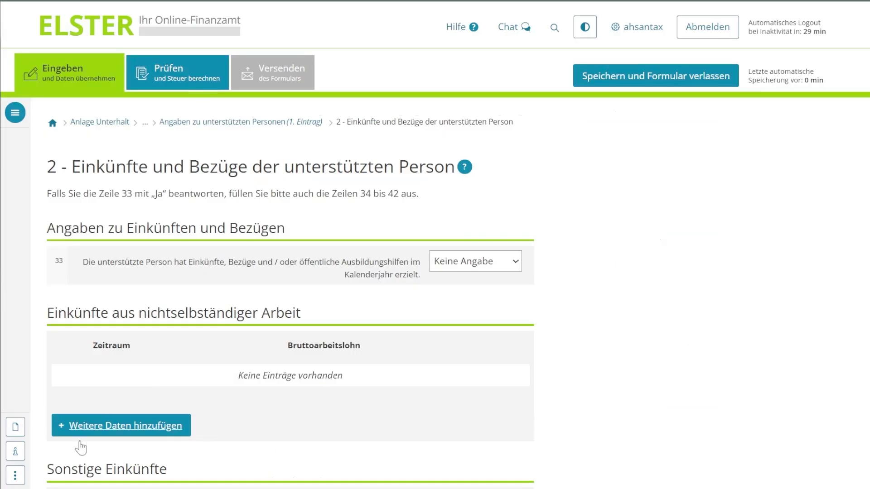
drag(47, 318, 312, 314)
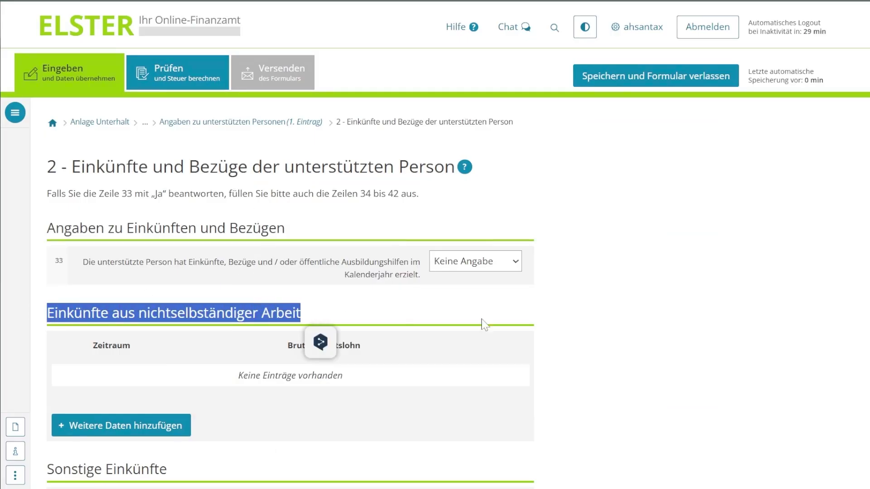
Review the supported person's remaining income and benefit sections alongside the English maintenance declaration PDF
click(691, 396)
scroll(692, 398, down, 5)
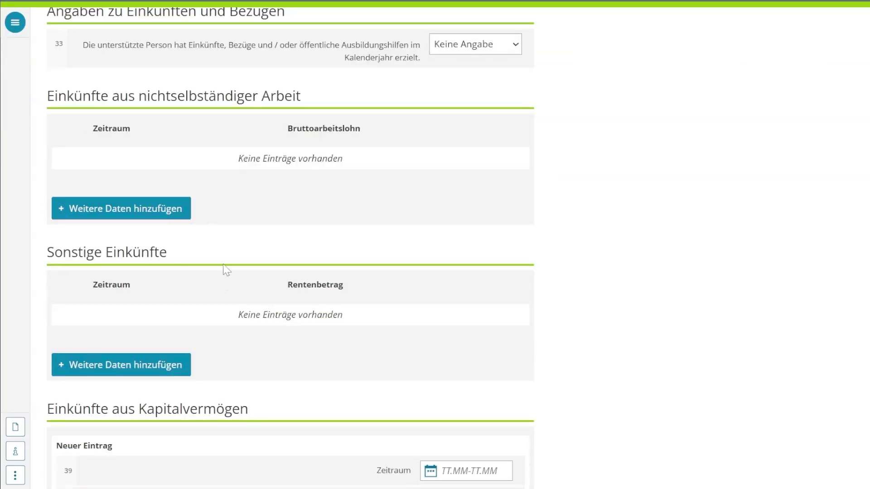
scroll(200, 272, down, 5)
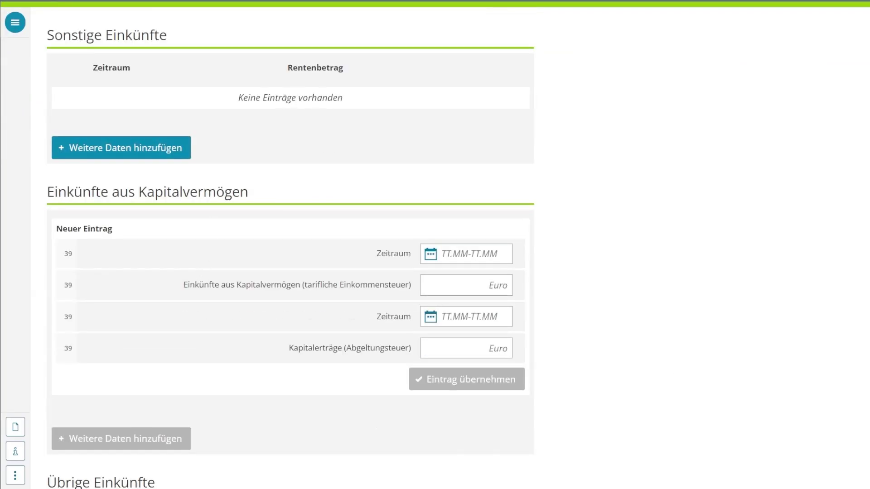
scroll(239, 274, down, 7)
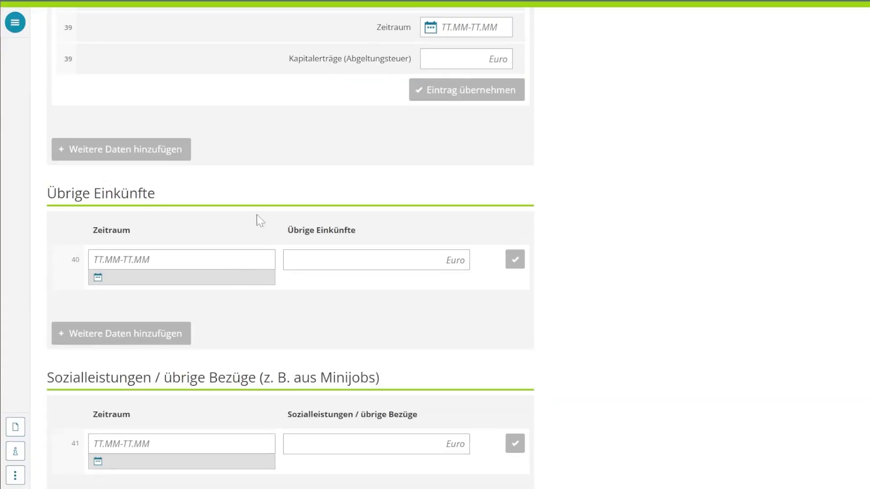
scroll(198, 247, down, 5)
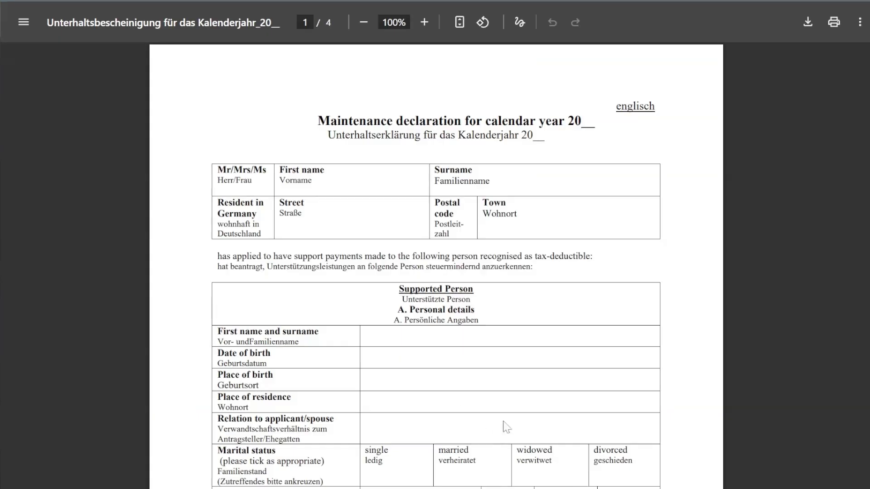
scroll(501, 423, down, 15)
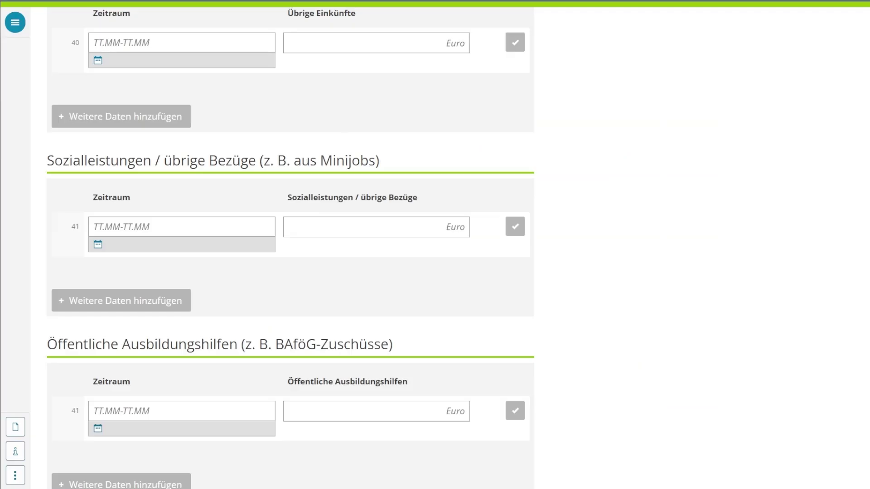
Open an entry for the supported person's Einkünfte aus nichtselbständiger Arbeit and review its wage and Versorgungsbezüge fields
scroll(434, 367, up, 2)
scroll(434, 367, up, 10)
click(151, 358)
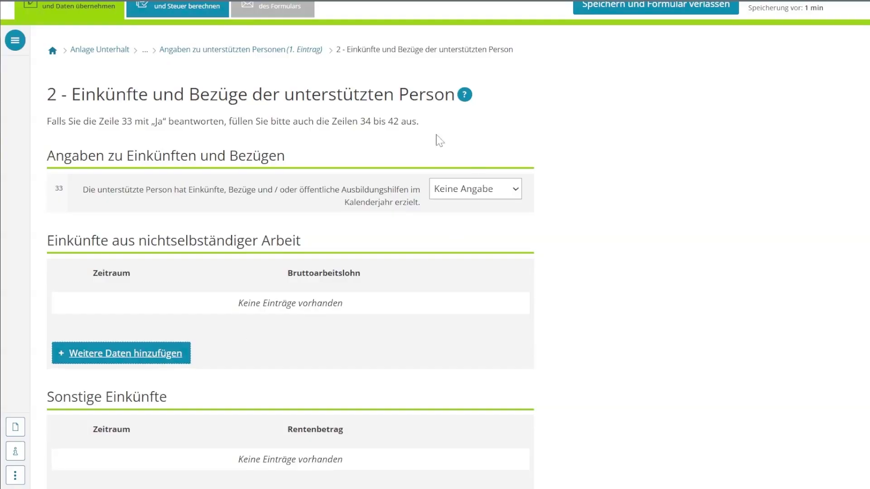
scroll(378, 443, up, 4)
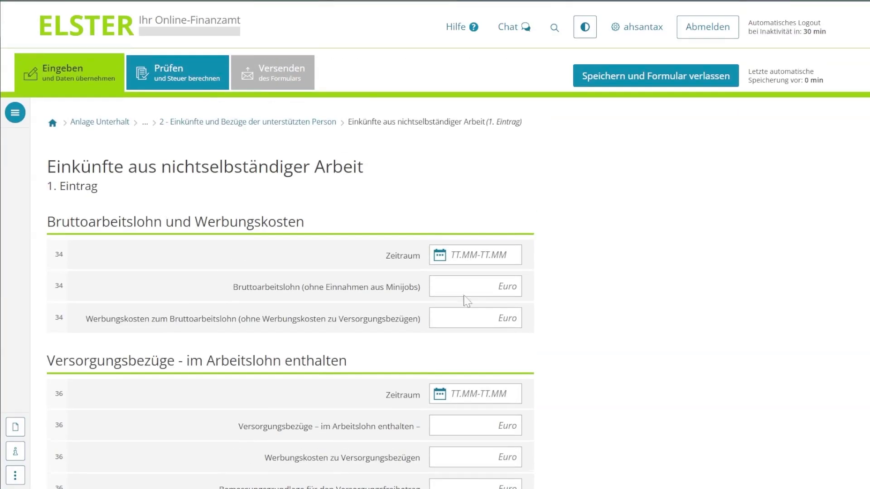
scroll(435, 272, down, 4)
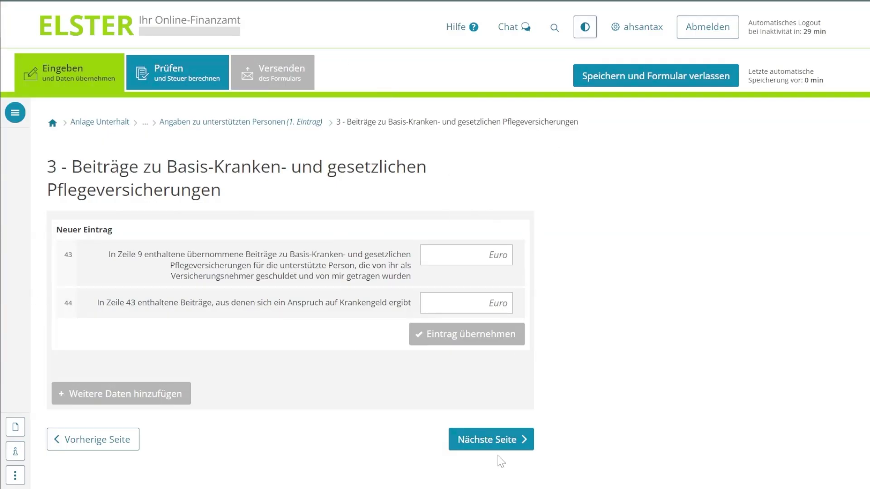
Continue to page 4 on further contributing persons and answer Nein in line 47 about another person's contribution to the maintenance
click(513, 456)
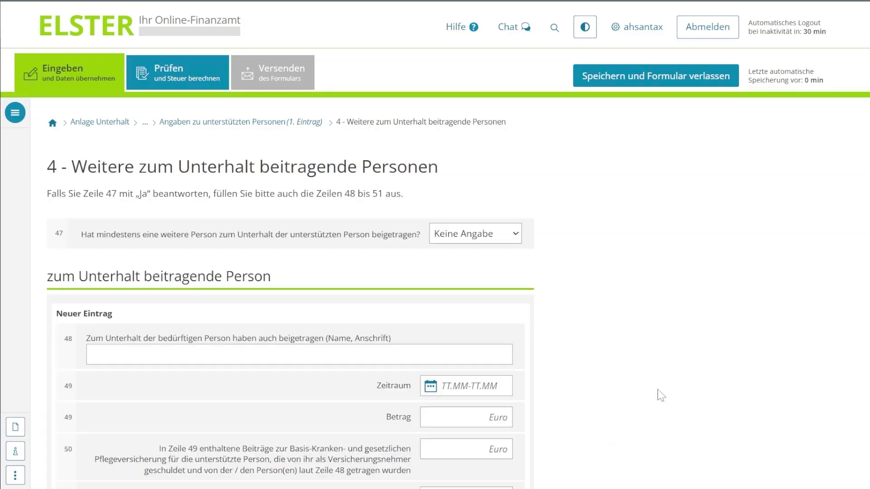
scroll(658, 406, down, 1)
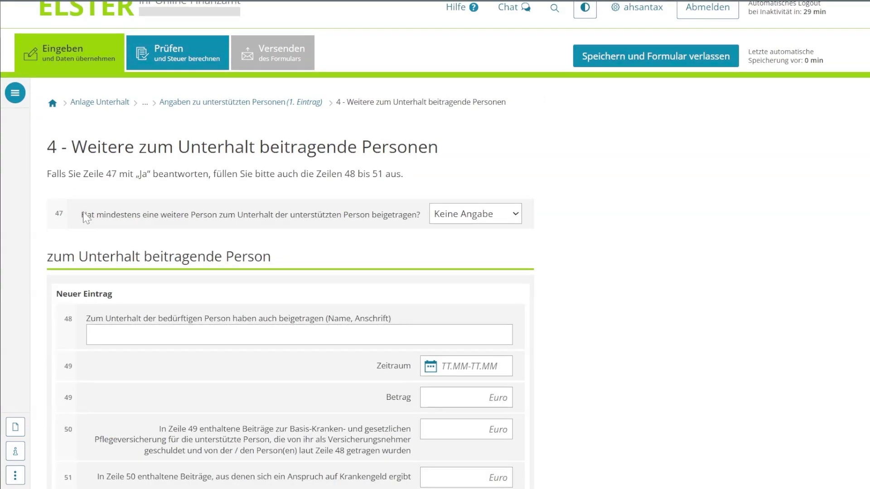
click(457, 212)
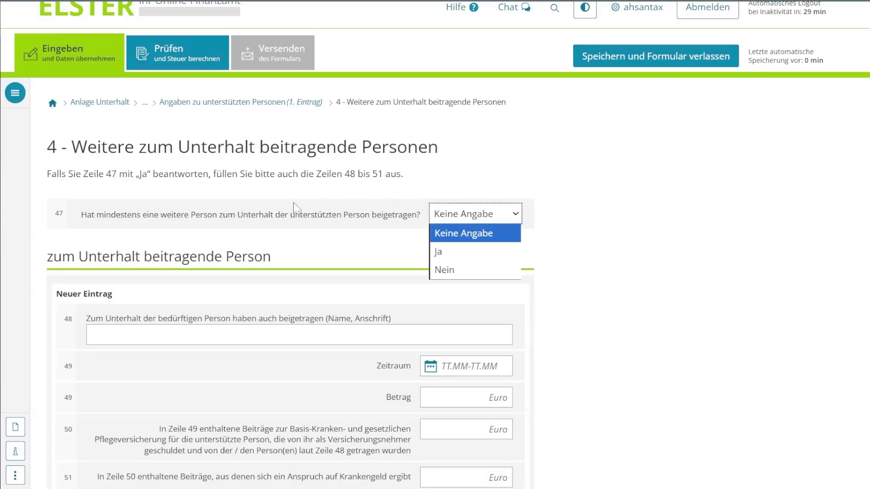
key(Up)
key(Return)
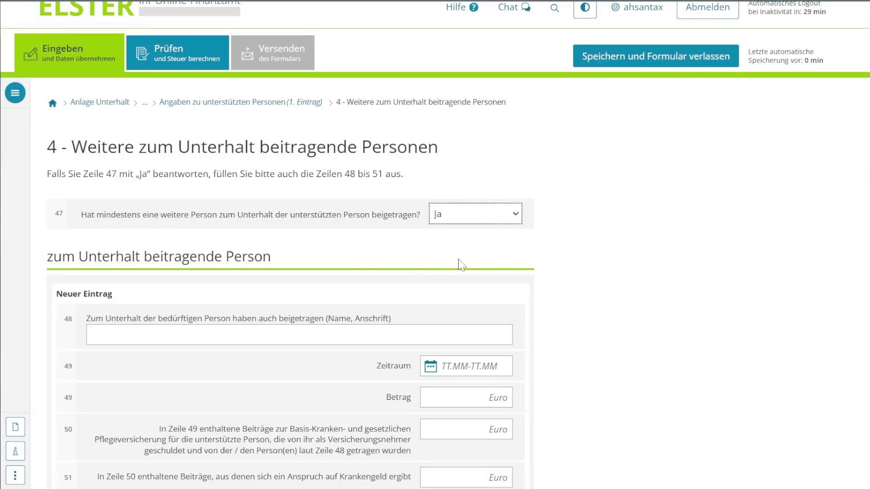
click(457, 213)
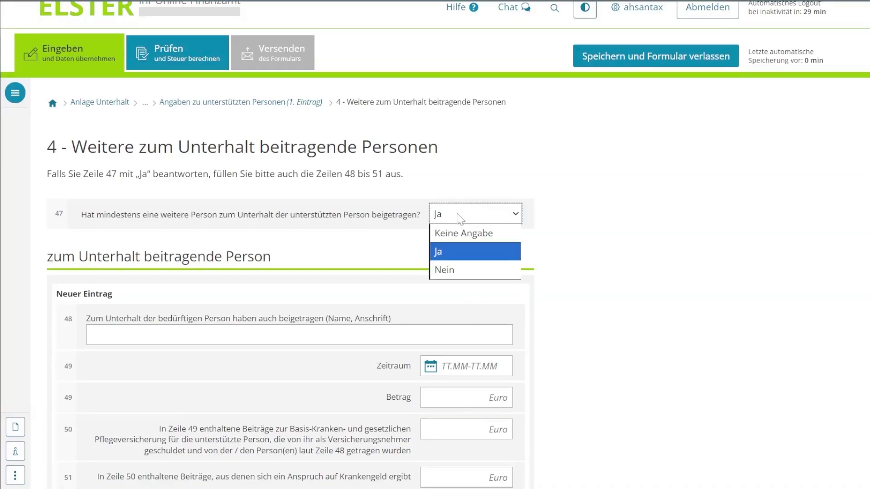
click(453, 270)
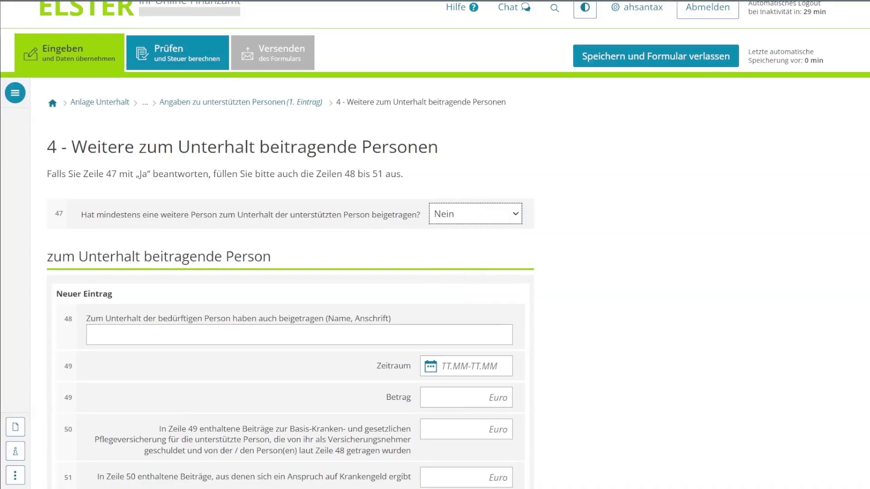
click(748, 245)
Accept the supported person's entry and apply the completed Anlage Unterhalt to the return
scroll(561, 227, down, 5)
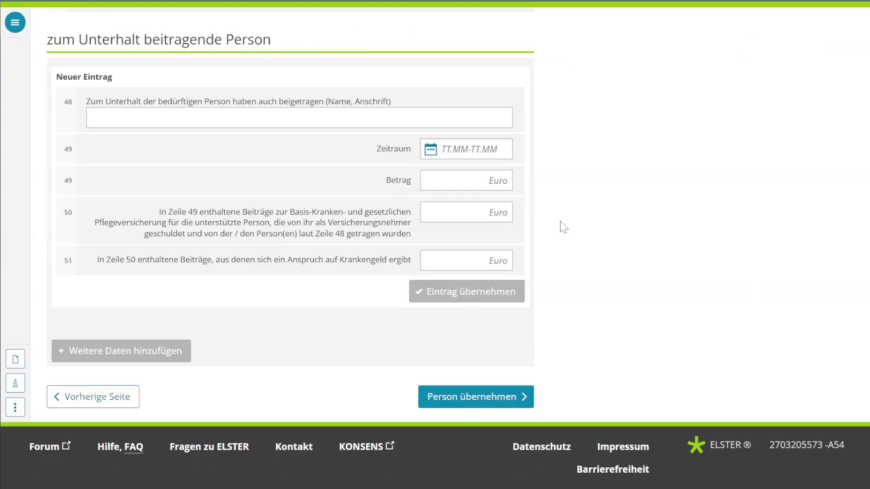
click(494, 398)
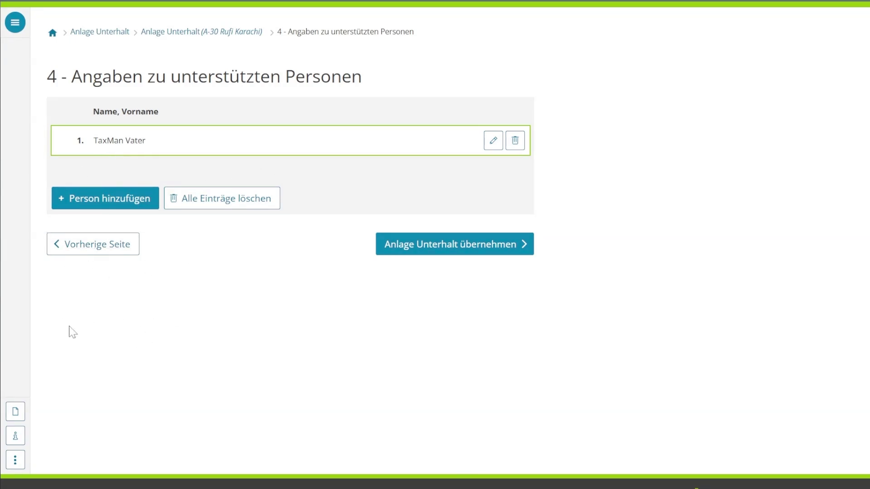
click(417, 247)
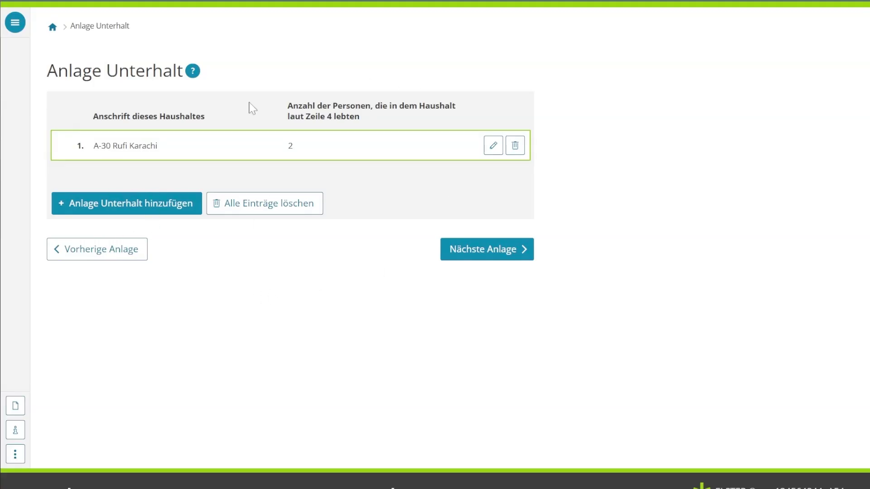
Go on to the form's start page, run the check of all entries and open the Fehlerliste
click(508, 252)
click(520, 440)
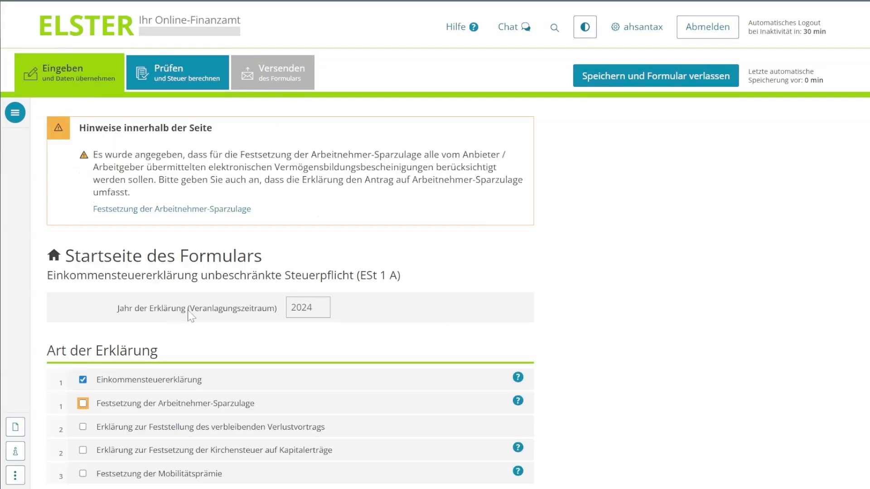
scroll(495, 368, down, 5)
scroll(496, 368, down, 5)
scroll(263, 286, up, 11)
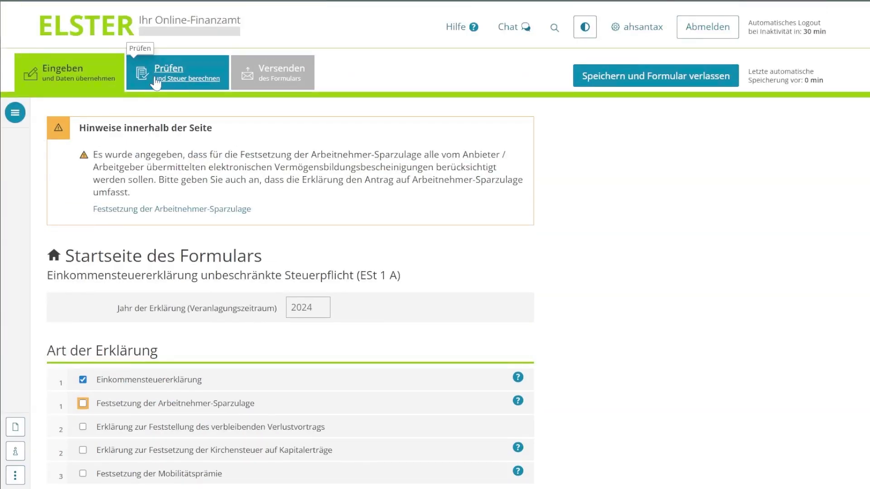
click(156, 82)
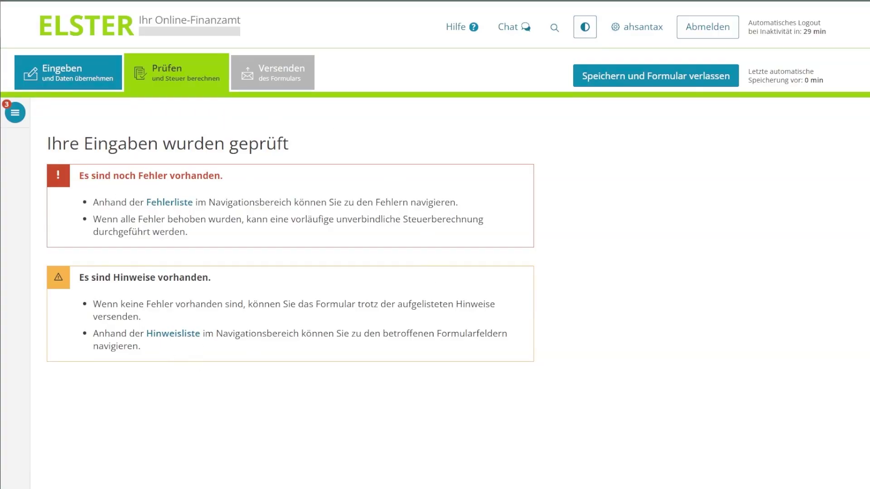
click(168, 202)
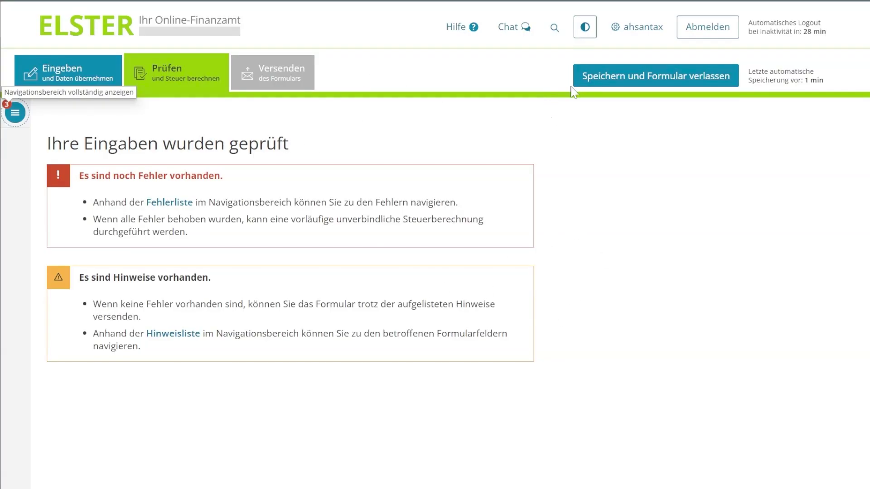
Save the return as a draft on leaving the form and reopen the 2024 ESt 1 A draft for Finanzamt Augsburg-Stadt from Meine Formulare
click(617, 83)
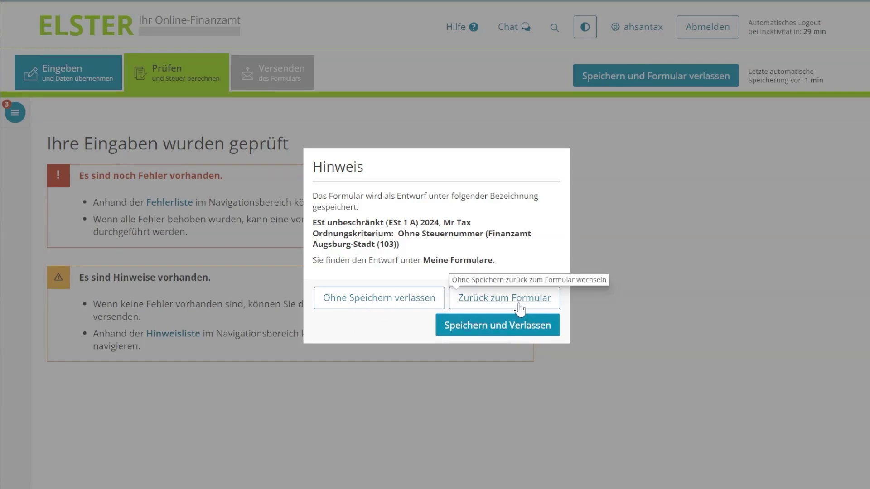
click(521, 325)
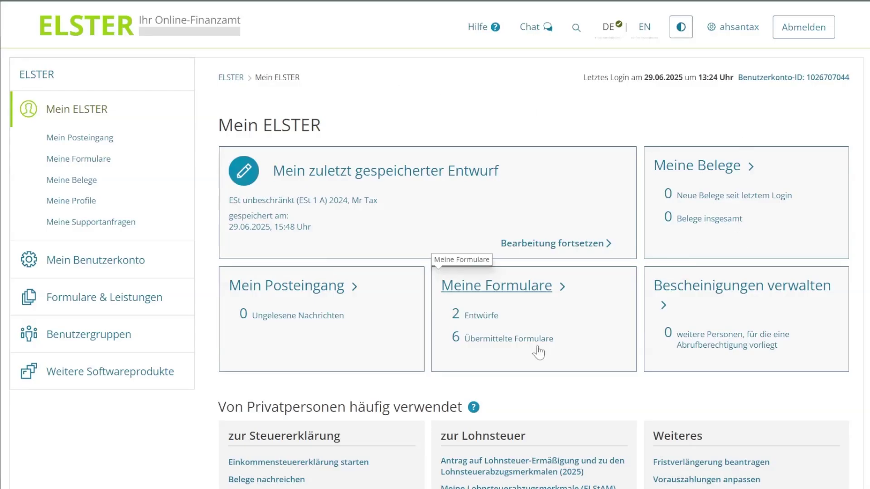
click(472, 281)
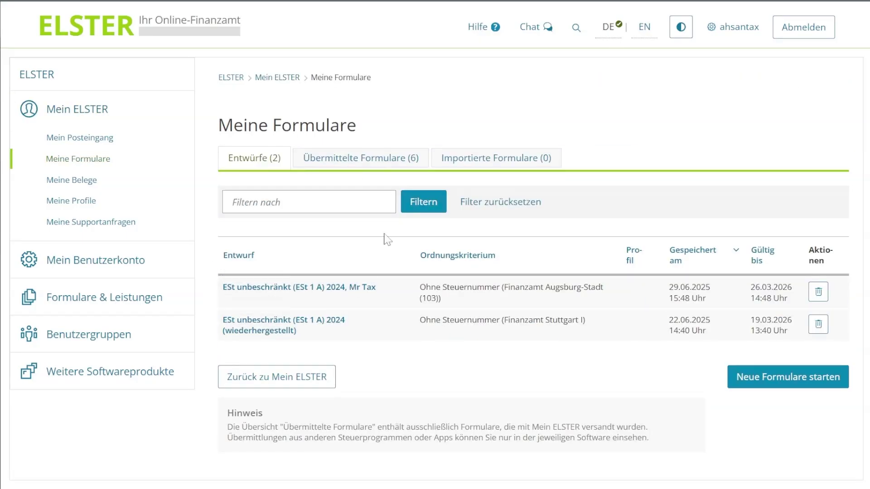
click(312, 289)
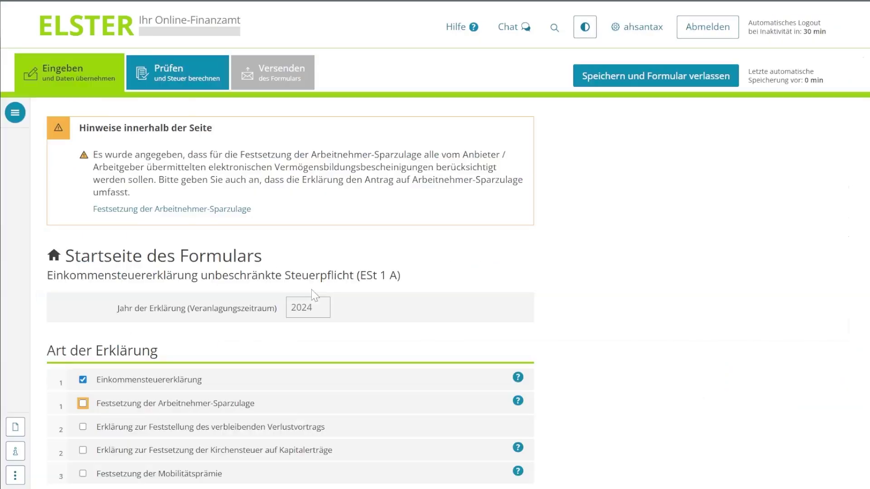
Review the reopened form's start page and show the full navigation overview of its pages and Anlagen
scroll(485, 346, down, 11)
scroll(485, 346, up, 3)
scroll(39, 81, up, 2)
click(15, 22)
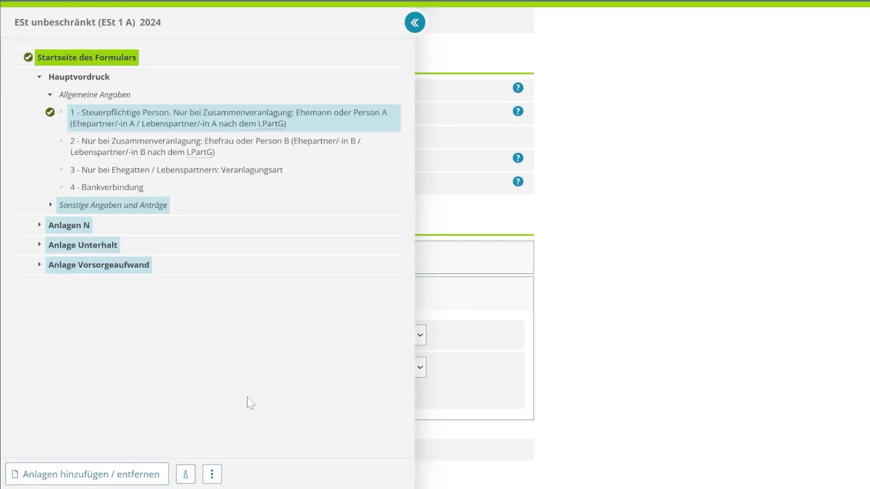